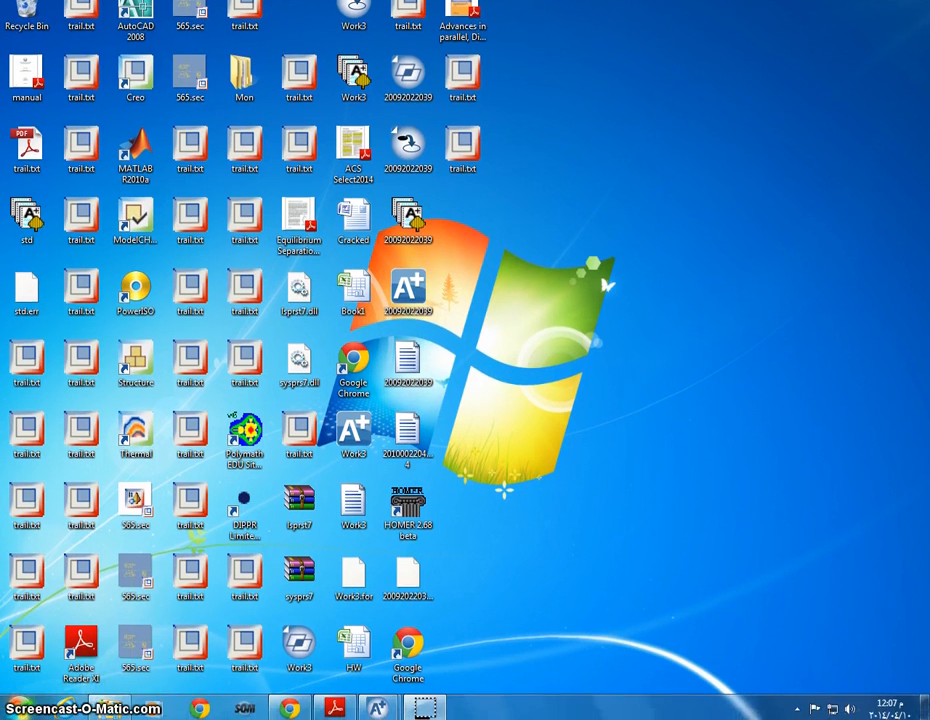
- Locate Aspen Plus V8.4 among the installed AspenTech Process Modeling V8.4 programs and switch to its empty, no-document window
click(18, 706)
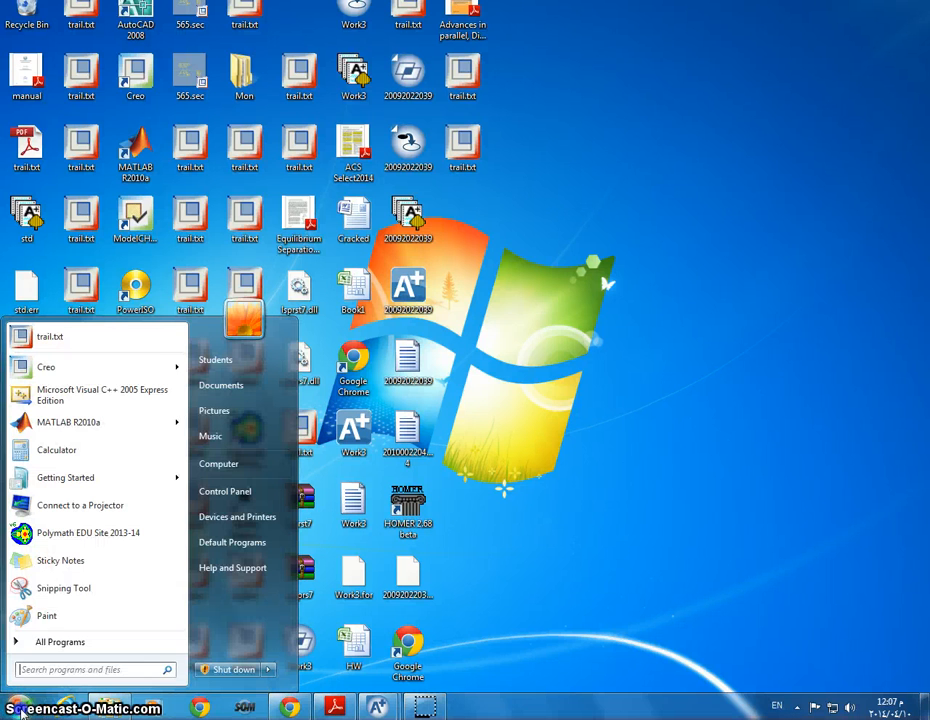
click(48, 644)
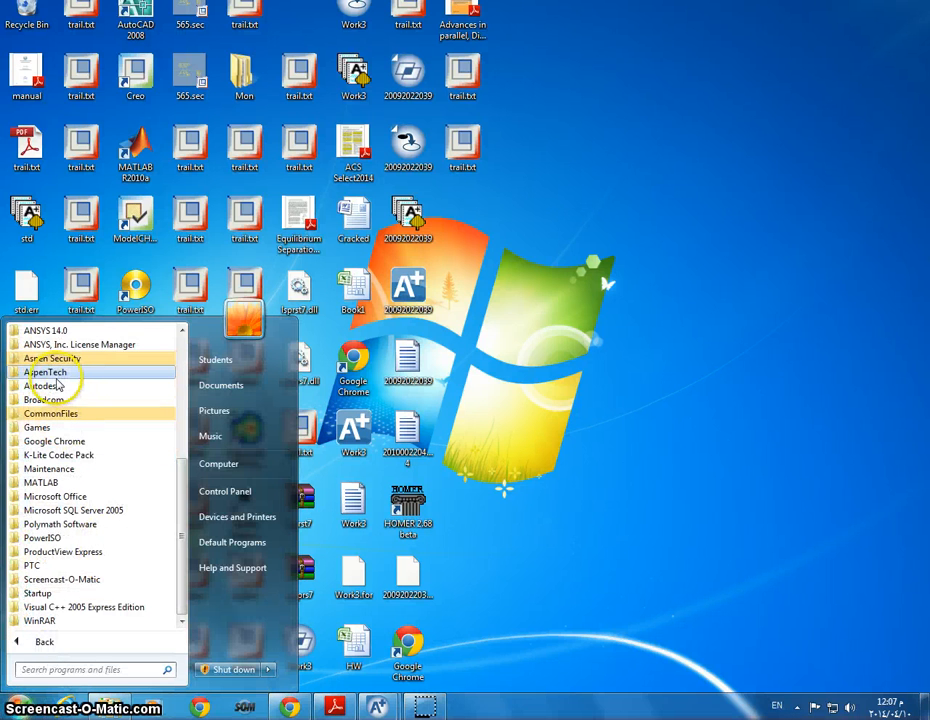
click(52, 372)
click(82, 565)
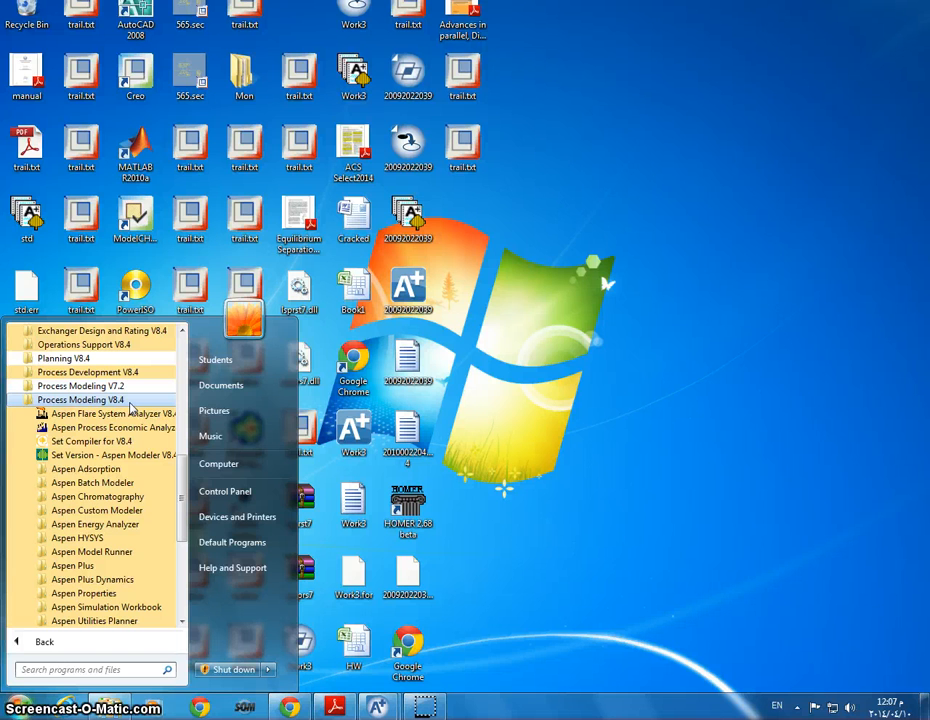
scroll(127, 475, down, 3)
scroll(122, 490, up, 1)
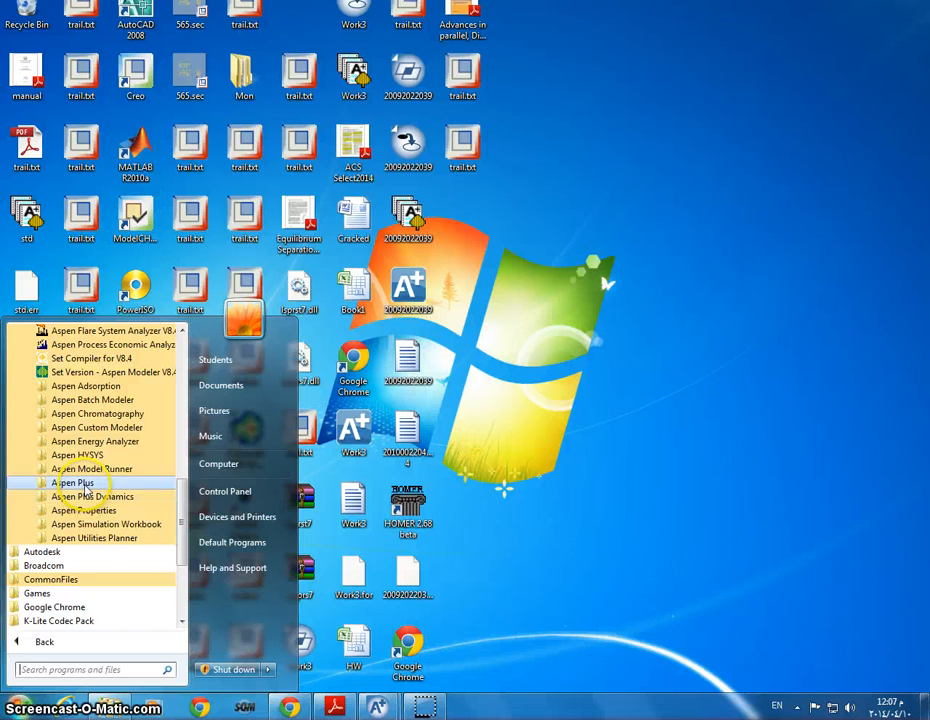
click(85, 484)
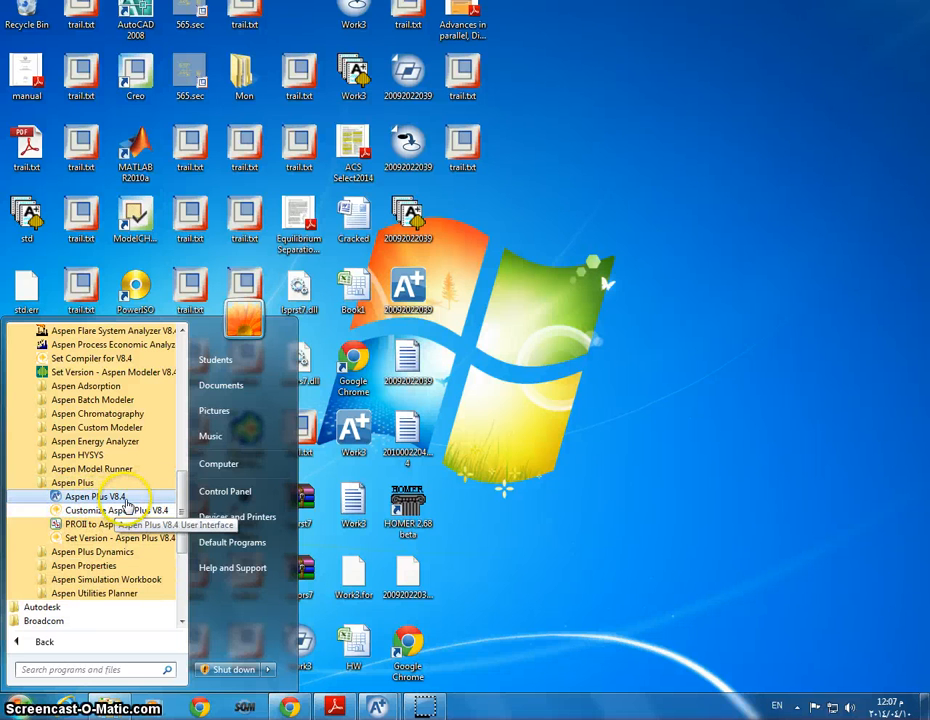
click(380, 702)
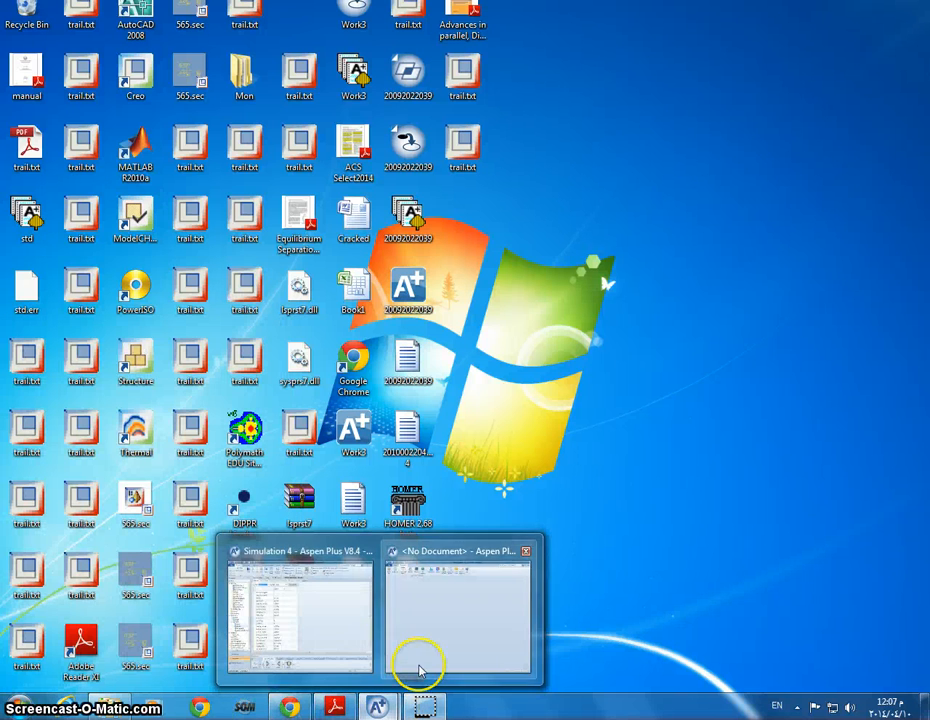
click(421, 668)
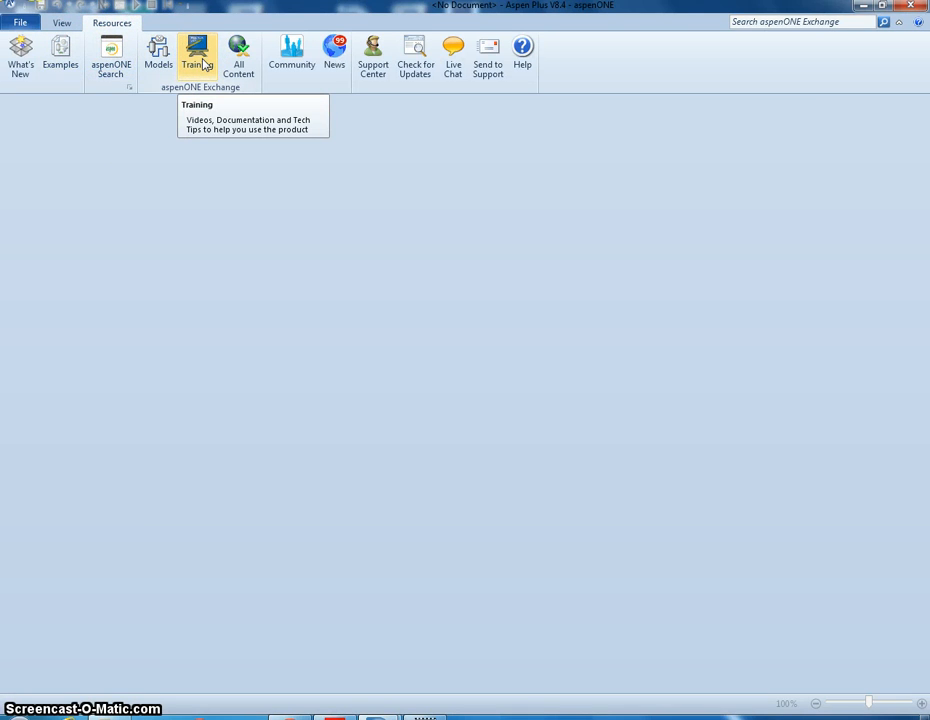
- Create a new simulation from the Blank Simulation template
click(22, 22)
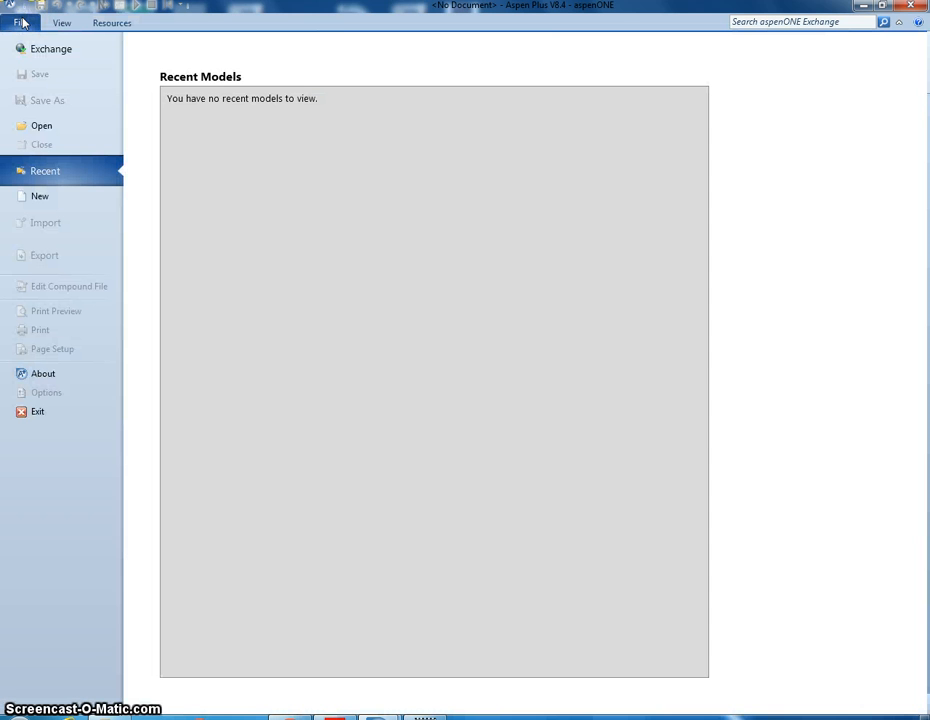
click(68, 199)
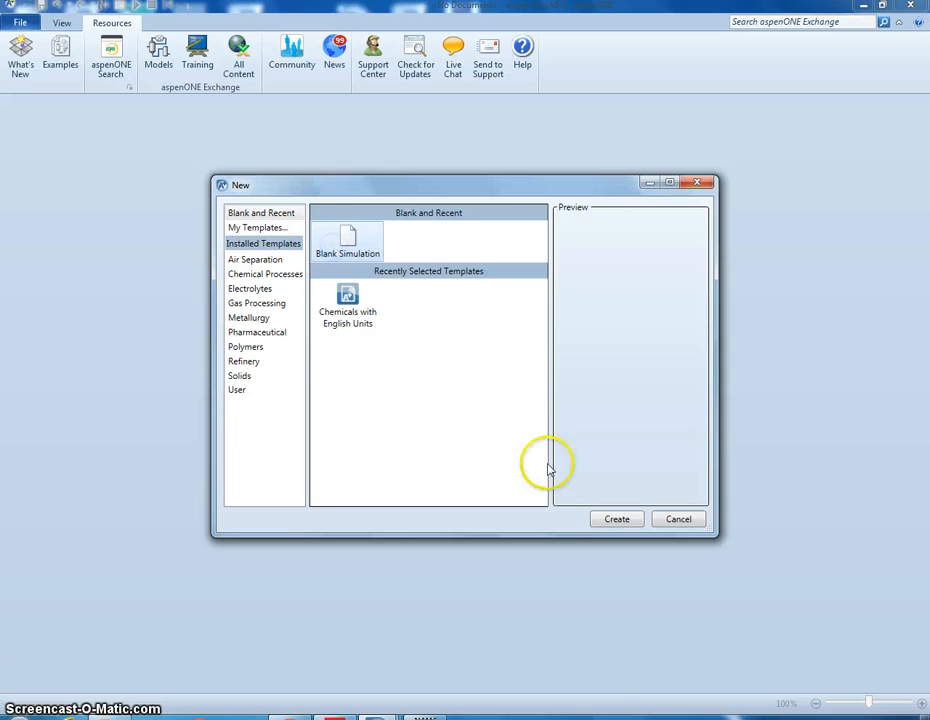
click(612, 519)
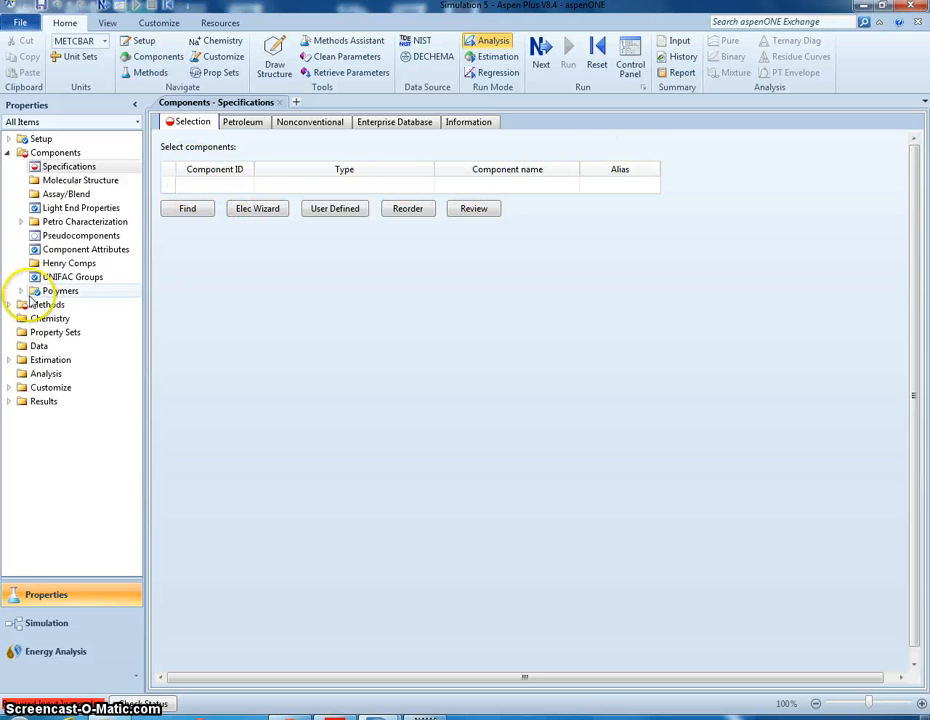
- View the property Methods form and the component Specifications form, and switch to the Simulation environment
click(35, 301)
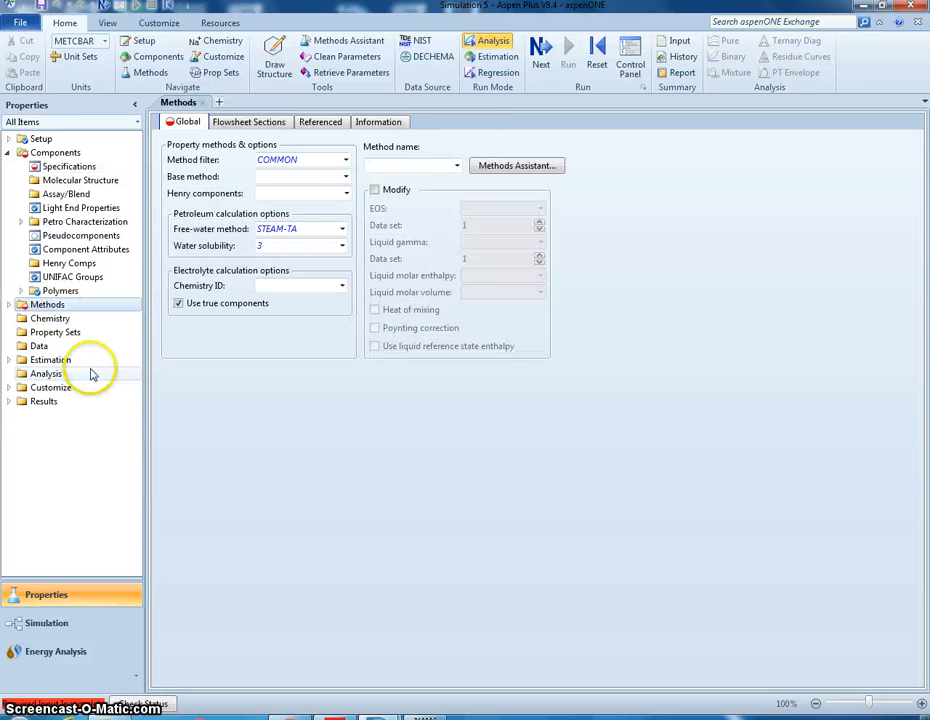
click(66, 166)
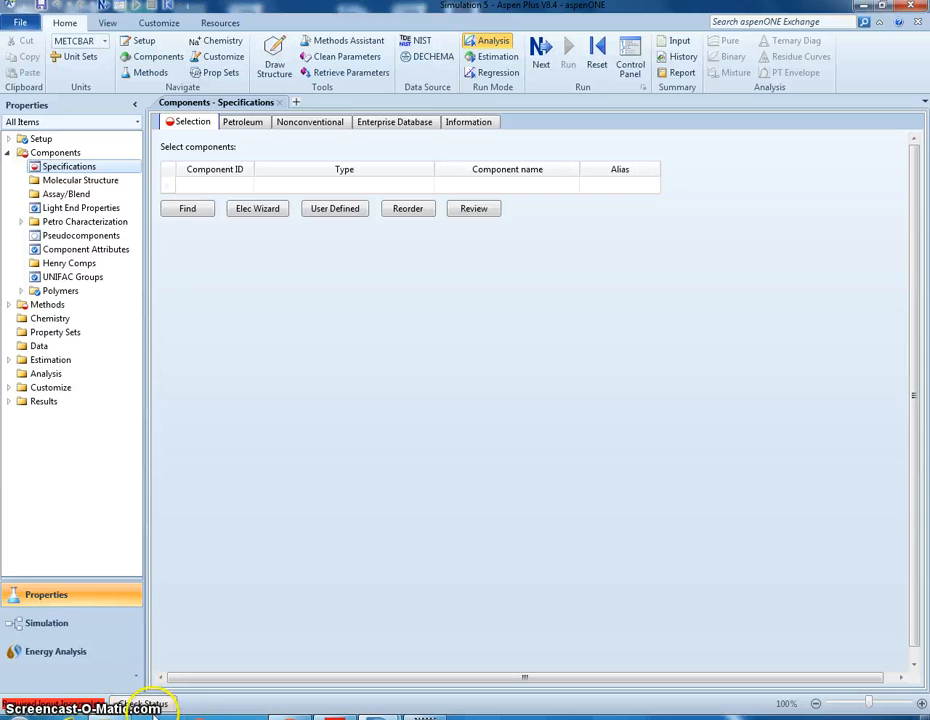
click(47, 626)
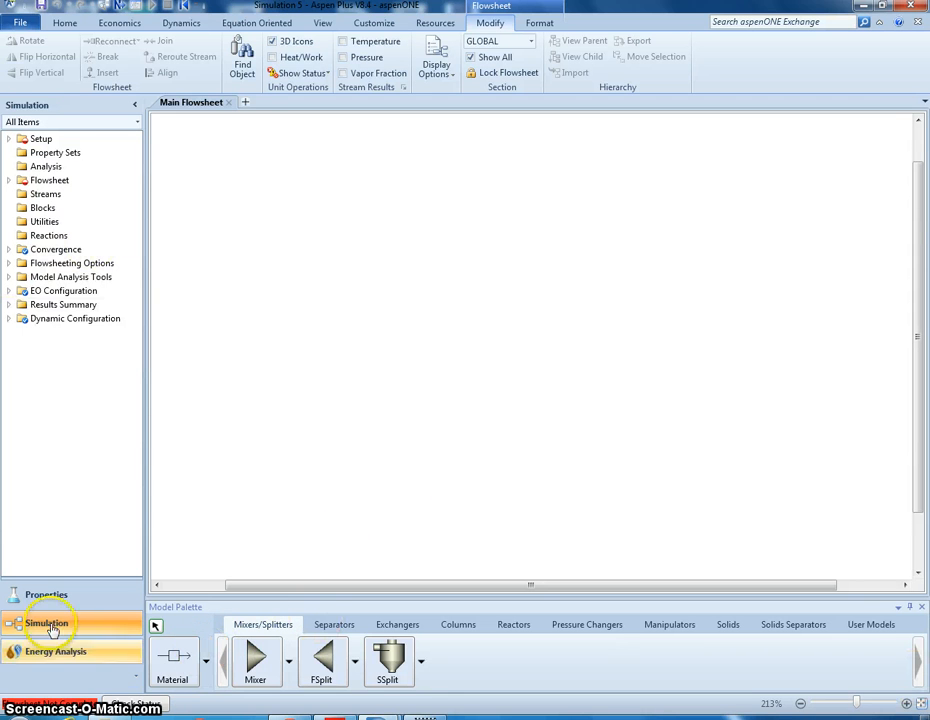
- Examine the available stream types and the unit operation models in the Model Palette categories, from Mixers/Splitters to User Models
click(206, 661)
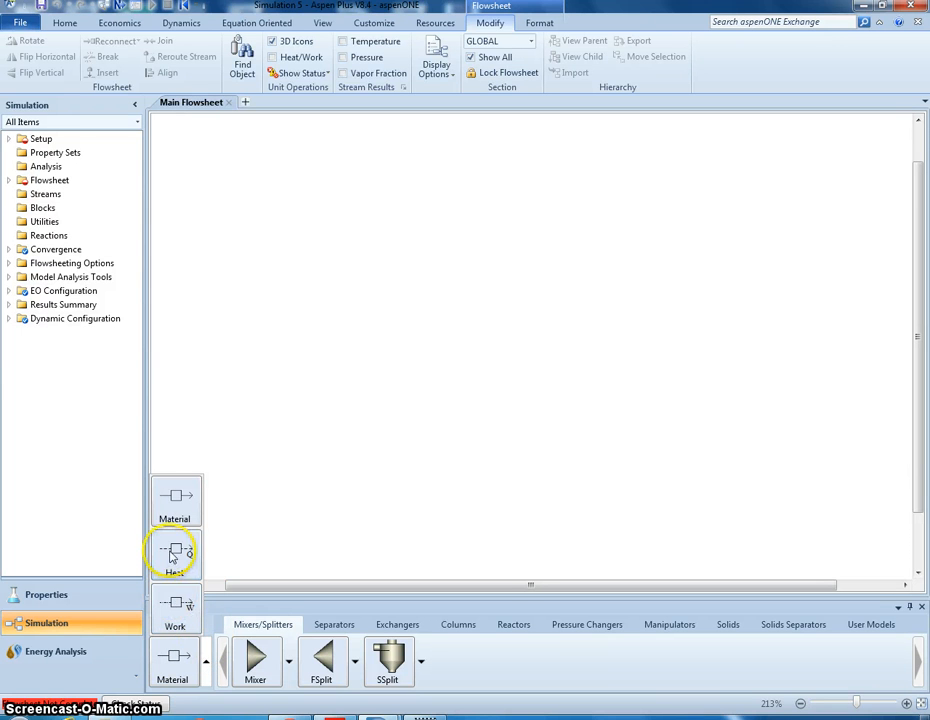
click(337, 625)
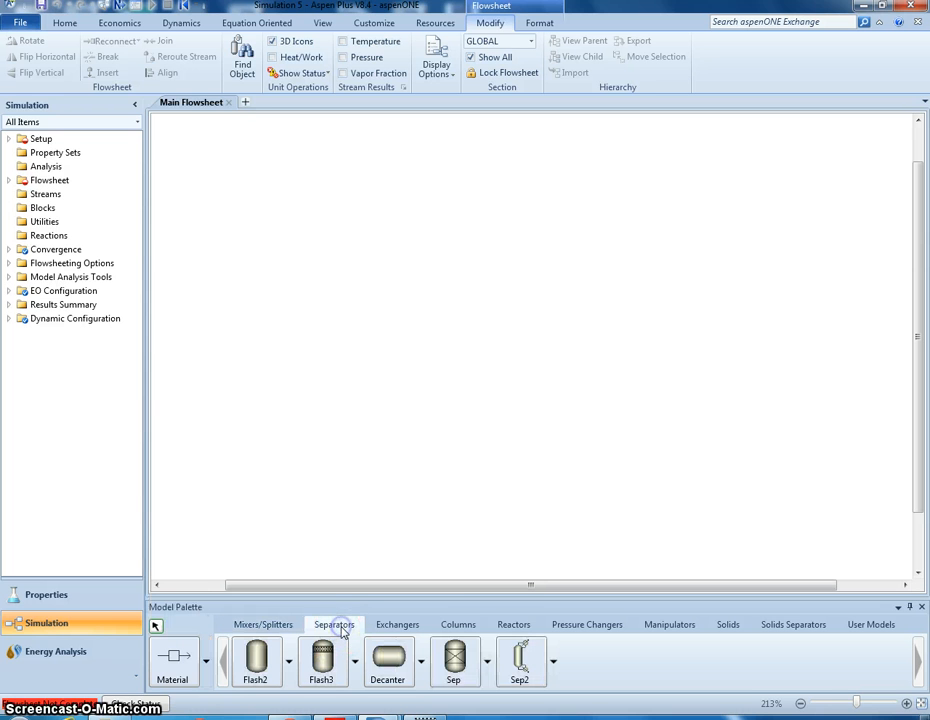
click(400, 626)
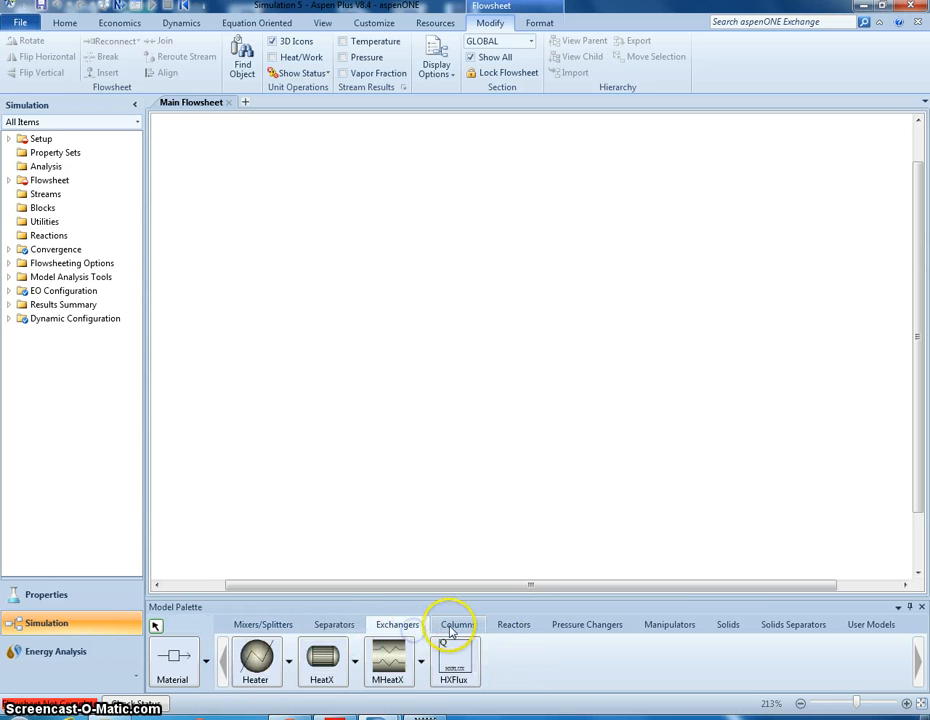
click(455, 626)
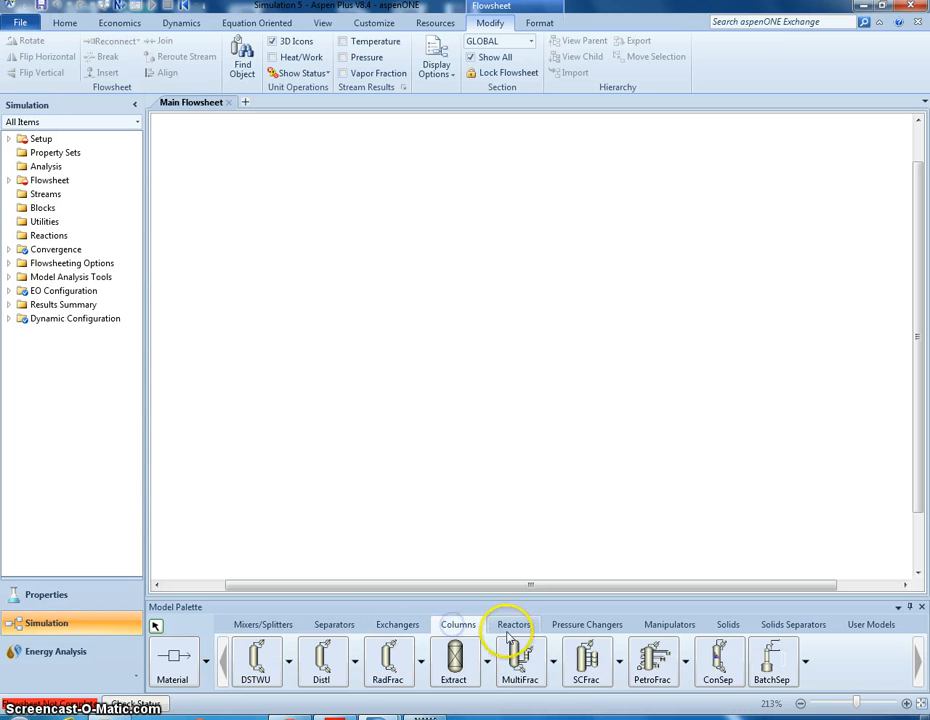
click(512, 626)
click(587, 625)
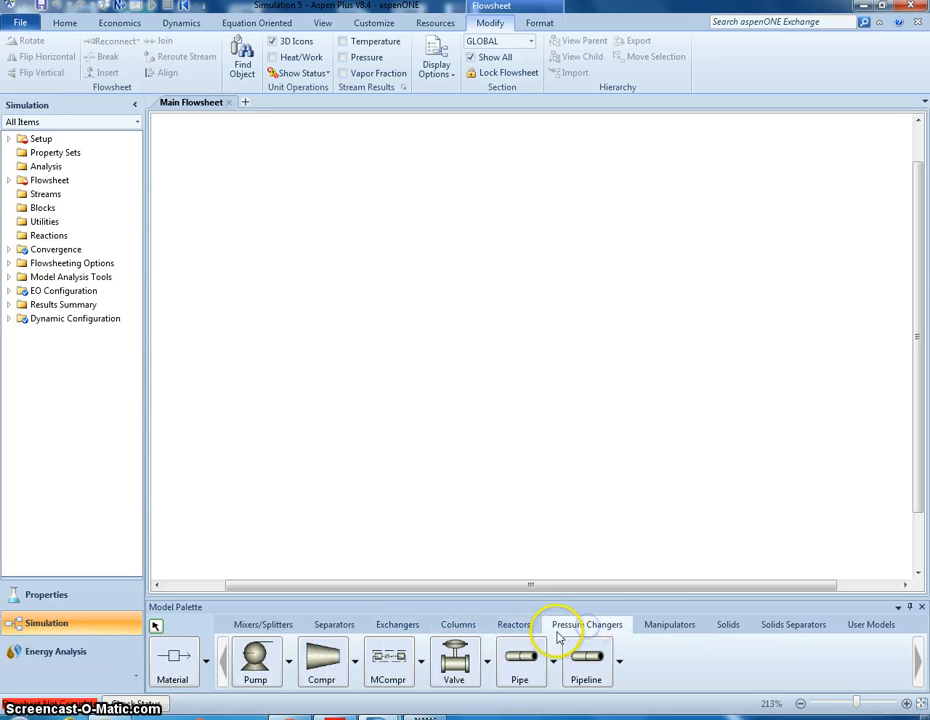
click(650, 623)
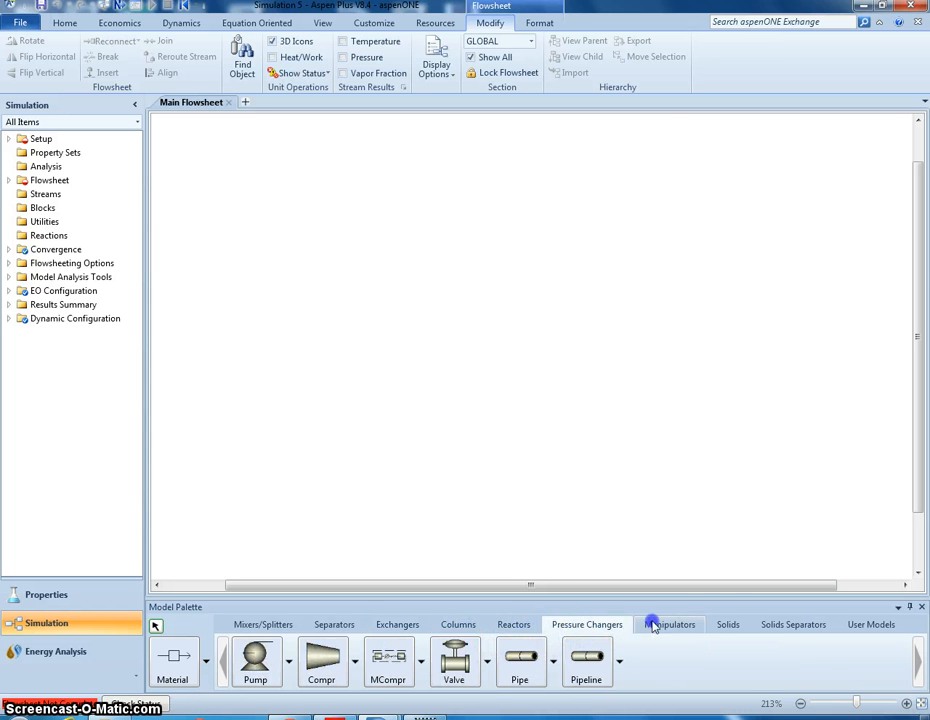
click(727, 626)
click(811, 626)
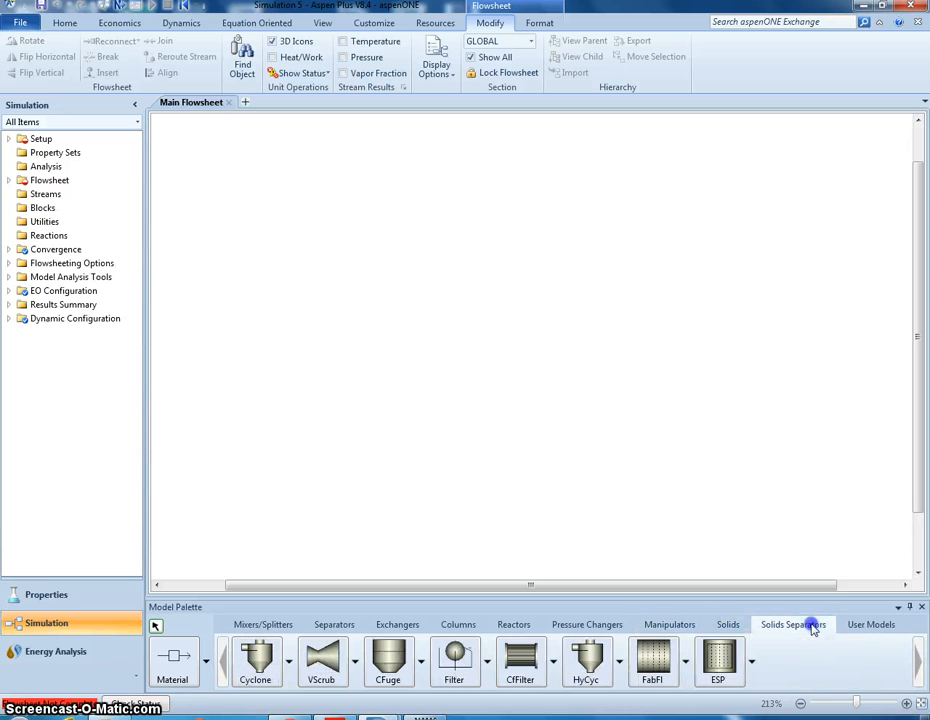
click(866, 626)
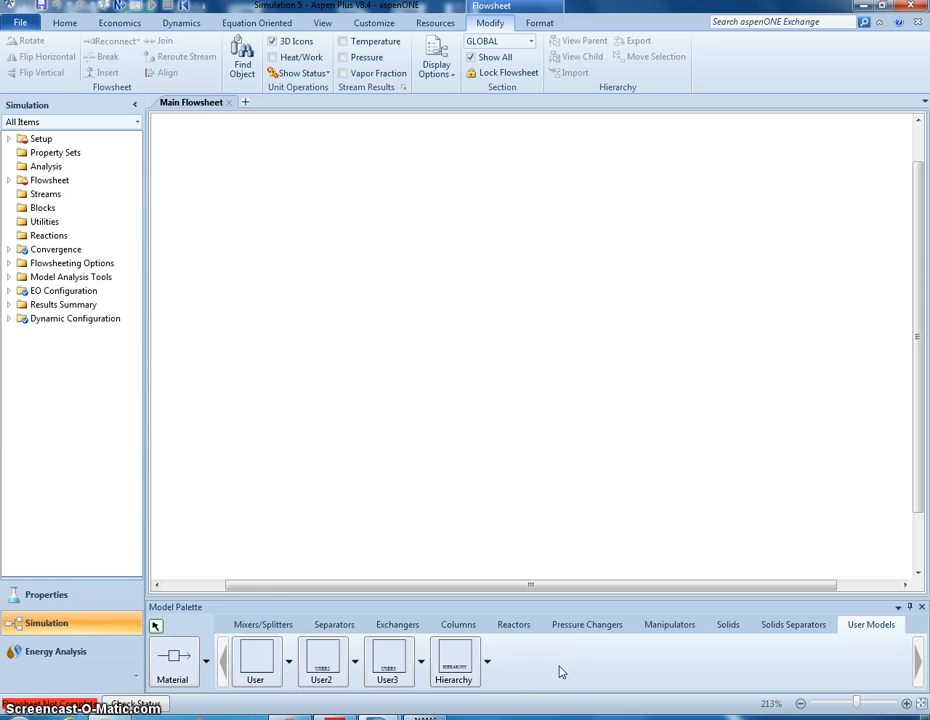
click(236, 626)
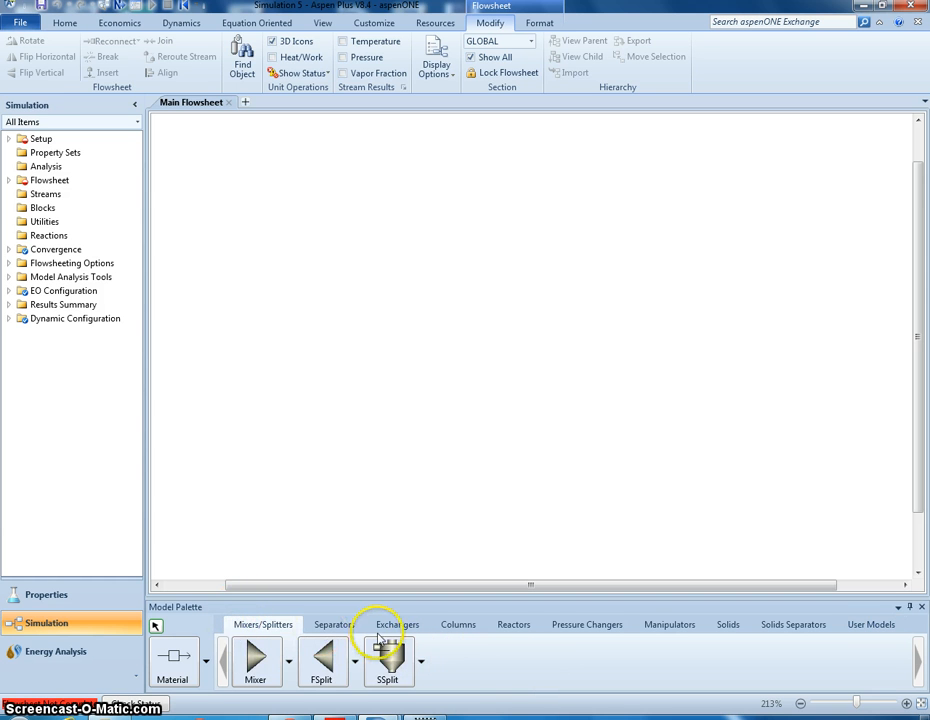
- Switch to Getting_Started.pdf in Adobe Reader, read the Exercise 1 flash tank specification, and return to the Aspen Plus flowsheet
click(334, 717)
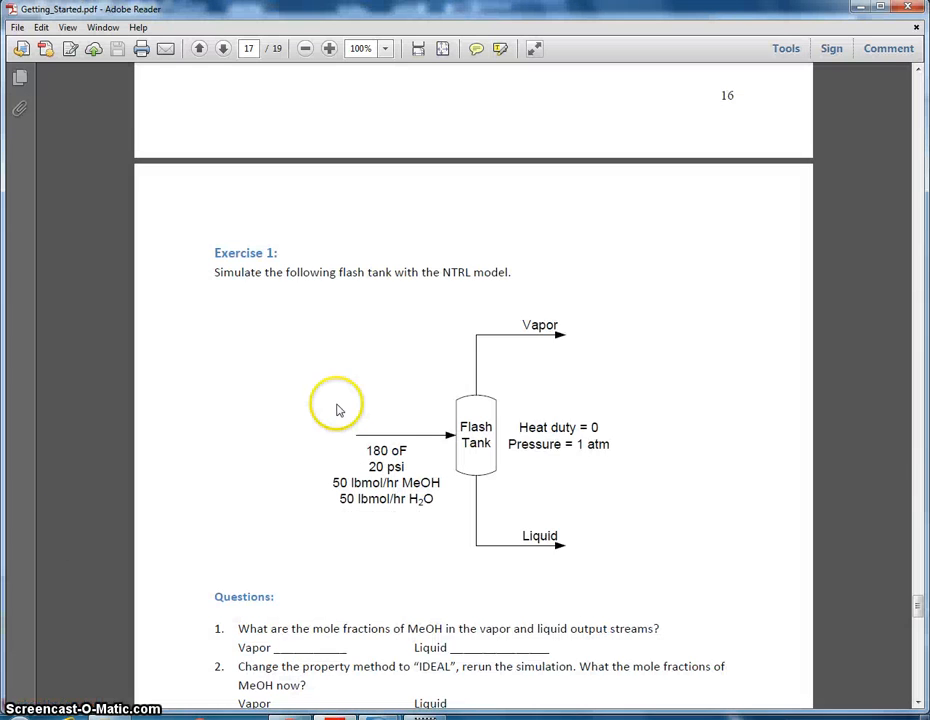
scroll(340, 394, down, 1)
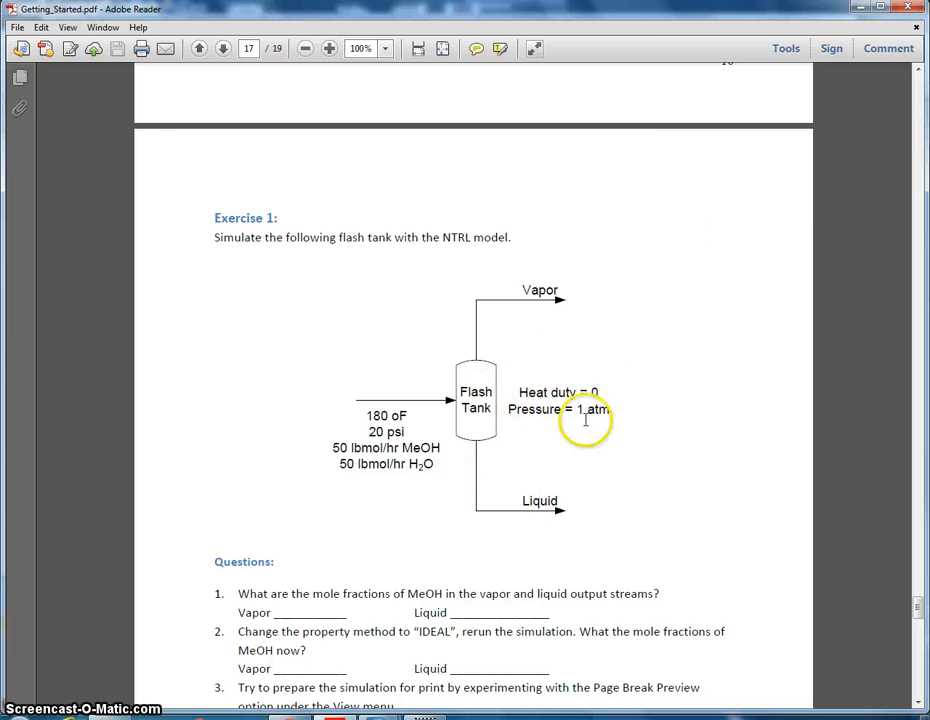
click(862, 8)
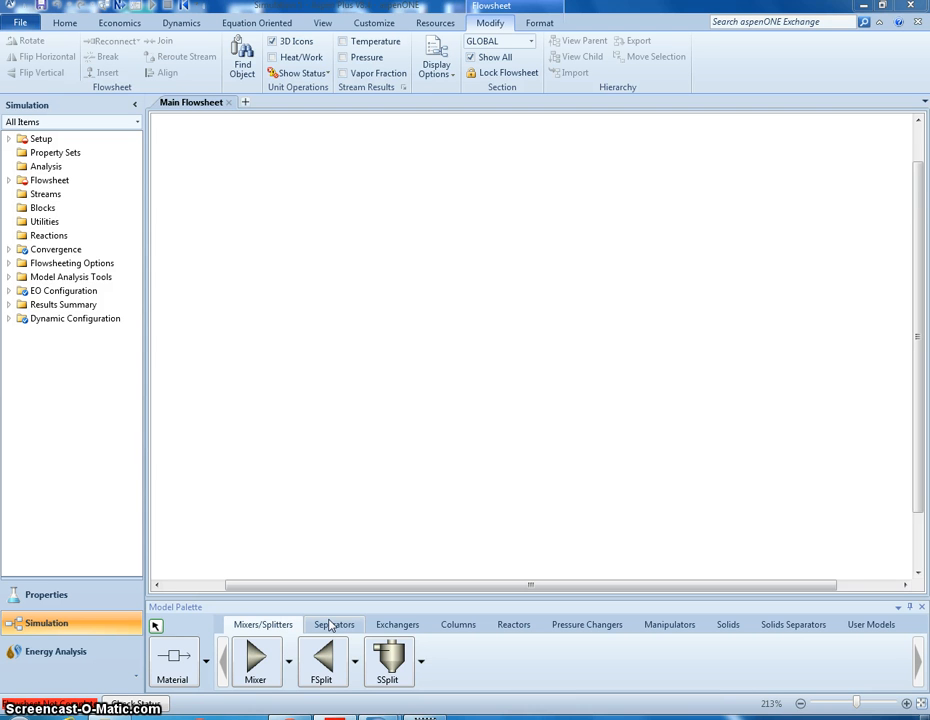
- Place four Flash2 separator blocks at different spots on the main flowsheet and end block insertion
click(331, 625)
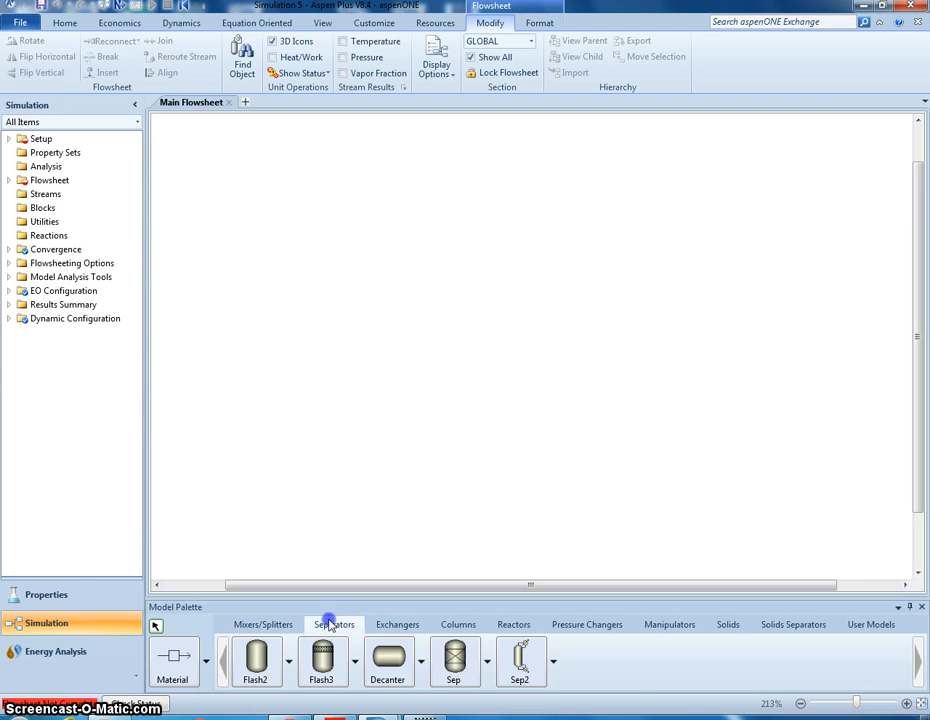
click(255, 660)
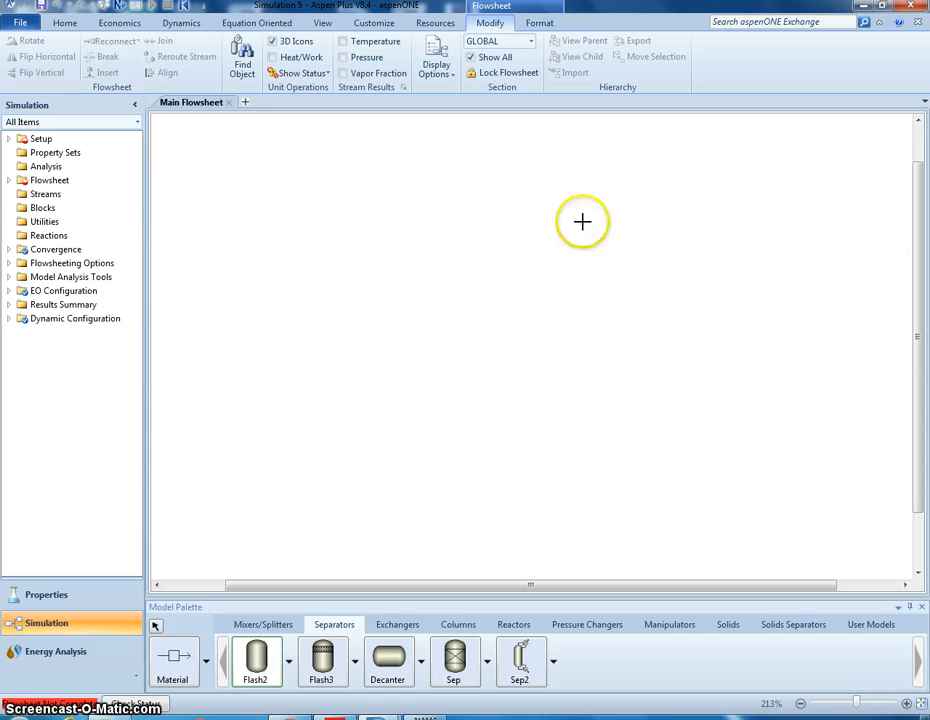
click(464, 300)
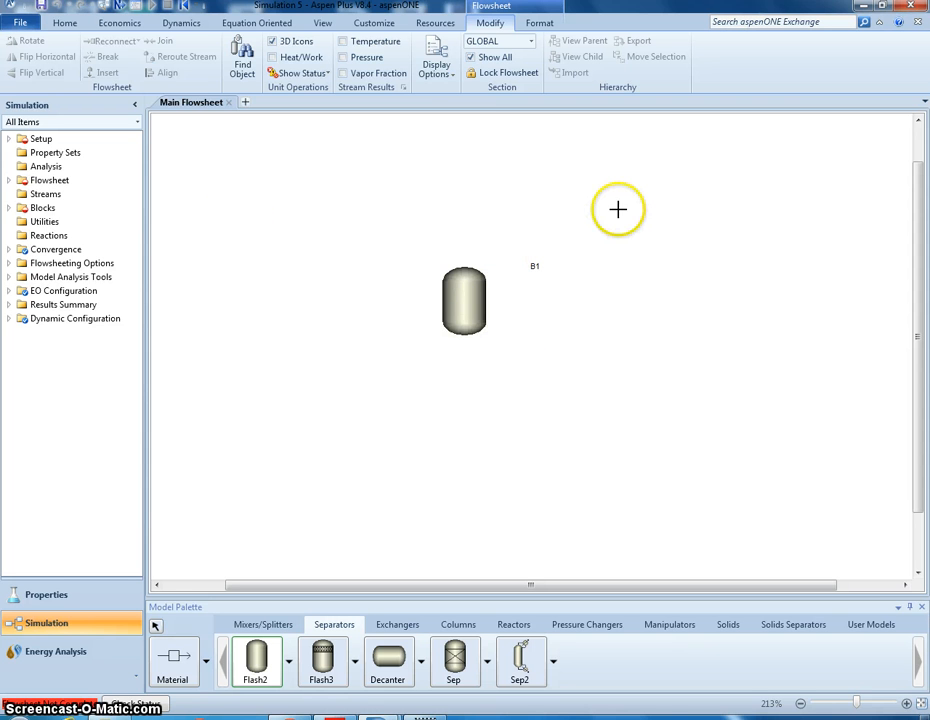
click(327, 296)
click(515, 392)
click(384, 434)
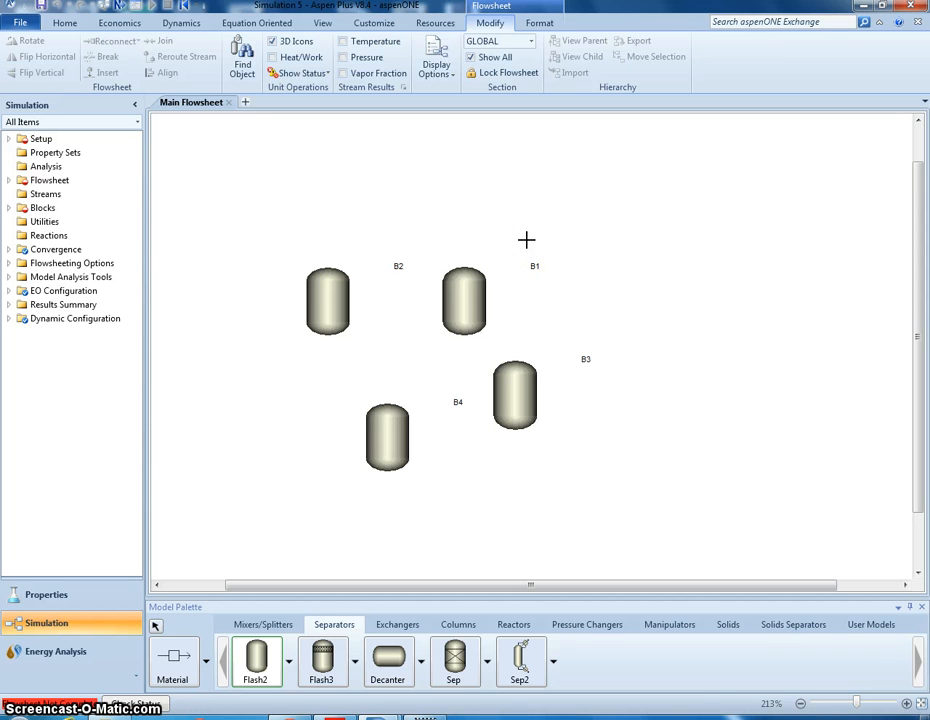
key(Escape)
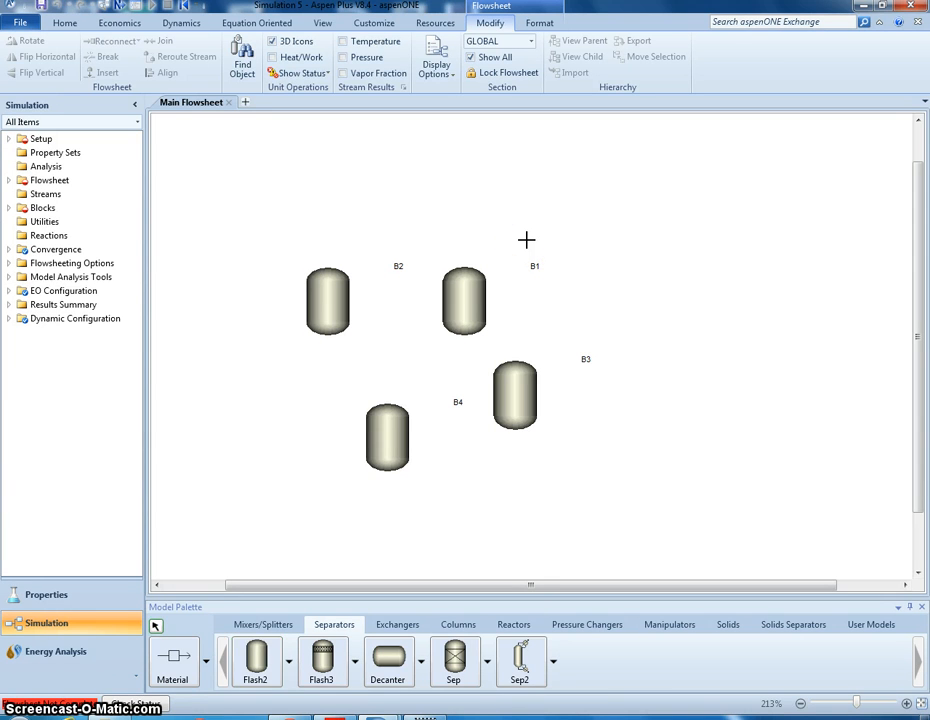
drag(702, 192, 504, 230)
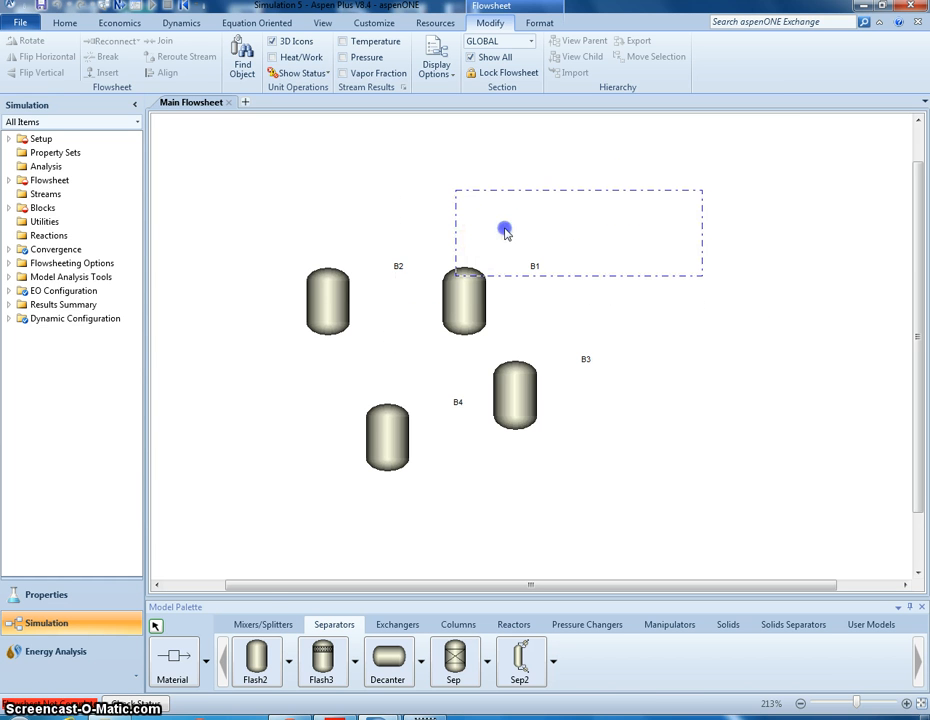
click(242, 661)
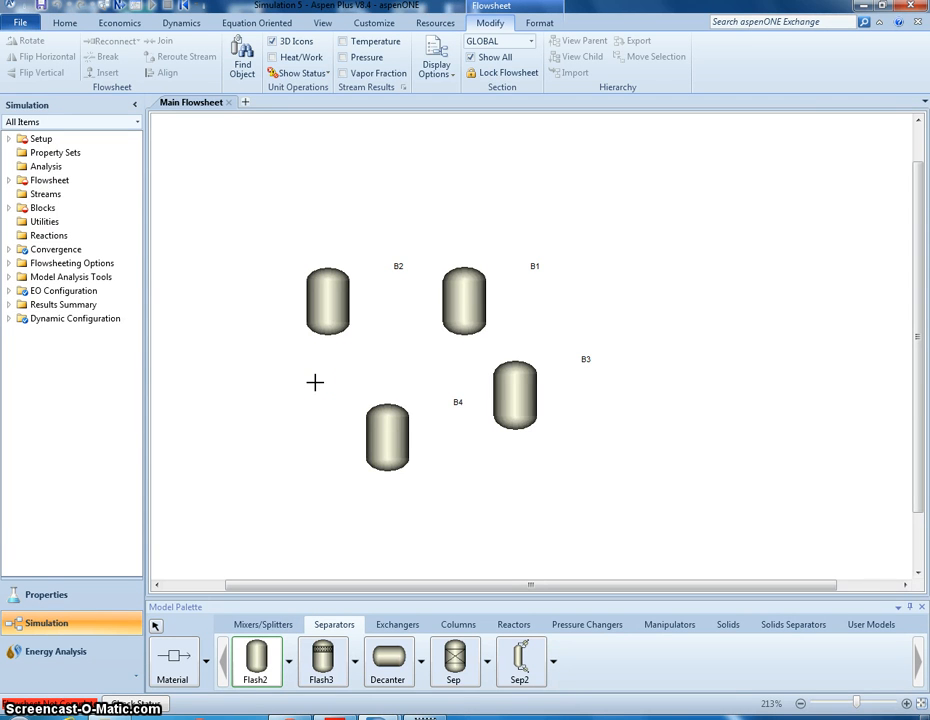
right_click(316, 387)
click(358, 288)
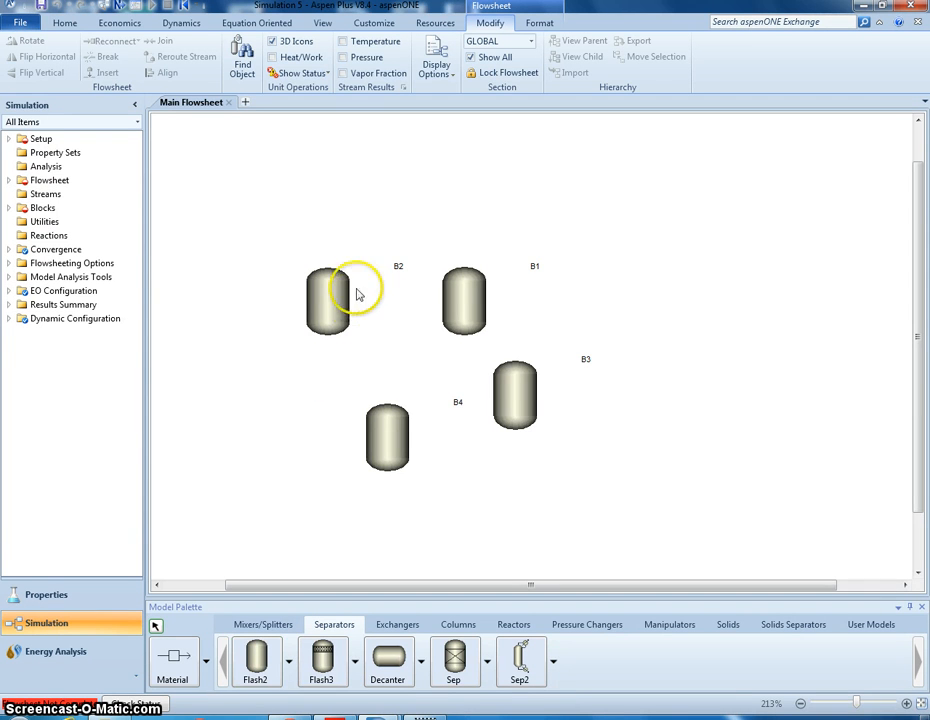
- Select all four Flash2 blocks on the flowsheet and delete them, confirming the deletion
drag(695, 190, 295, 502)
key(Delete)
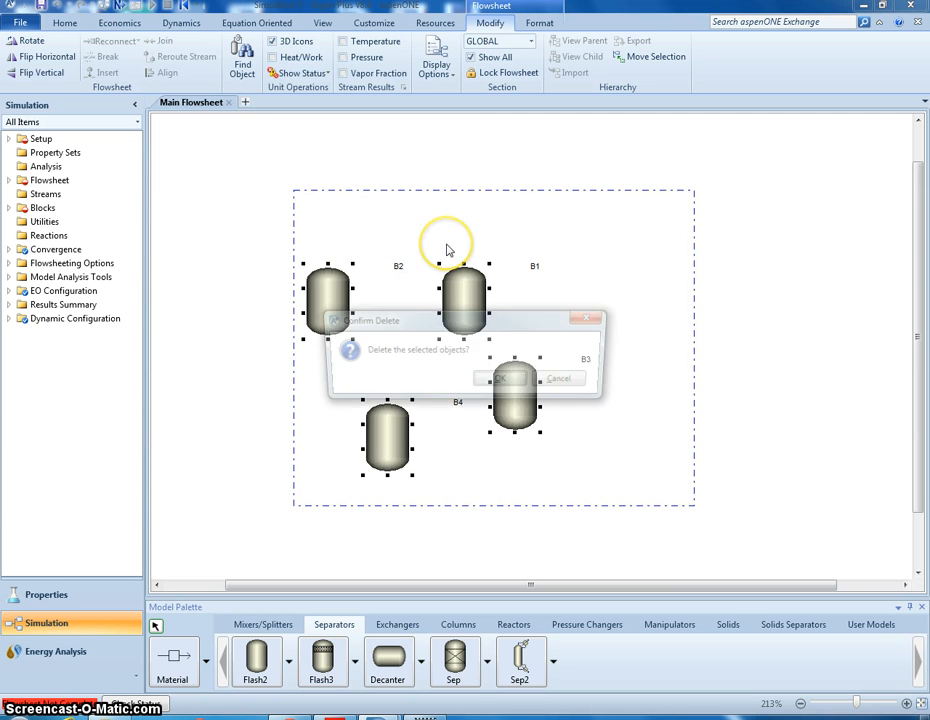
key(Return)
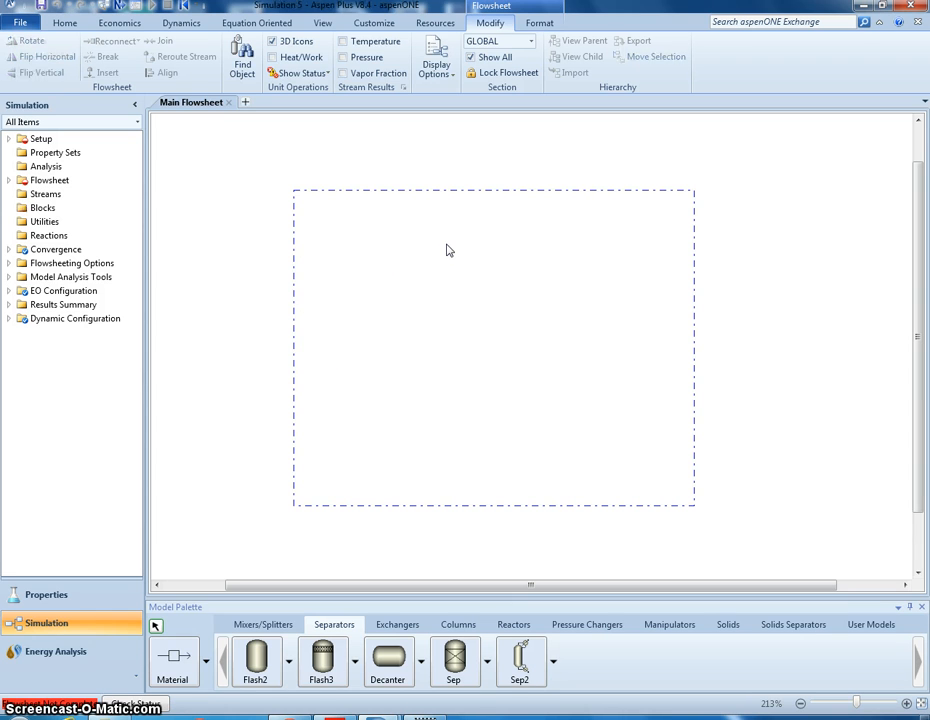
- Place a single Flash2 separator block in the middle of the flowsheet and enlarge its icon
click(183, 660)
click(257, 660)
click(480, 320)
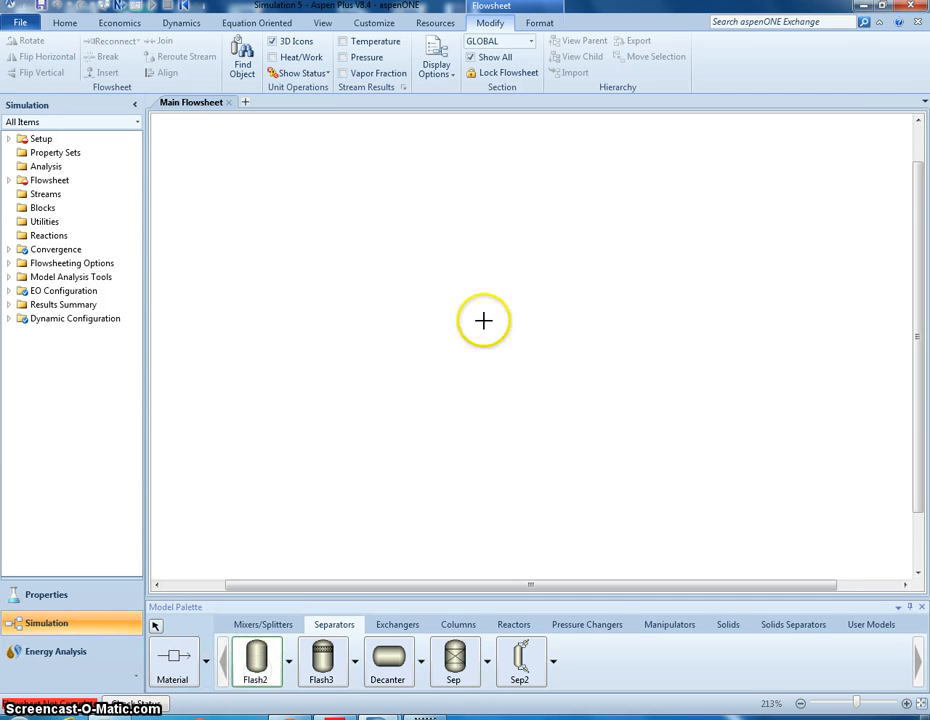
right_click(583, 262)
click(480, 311)
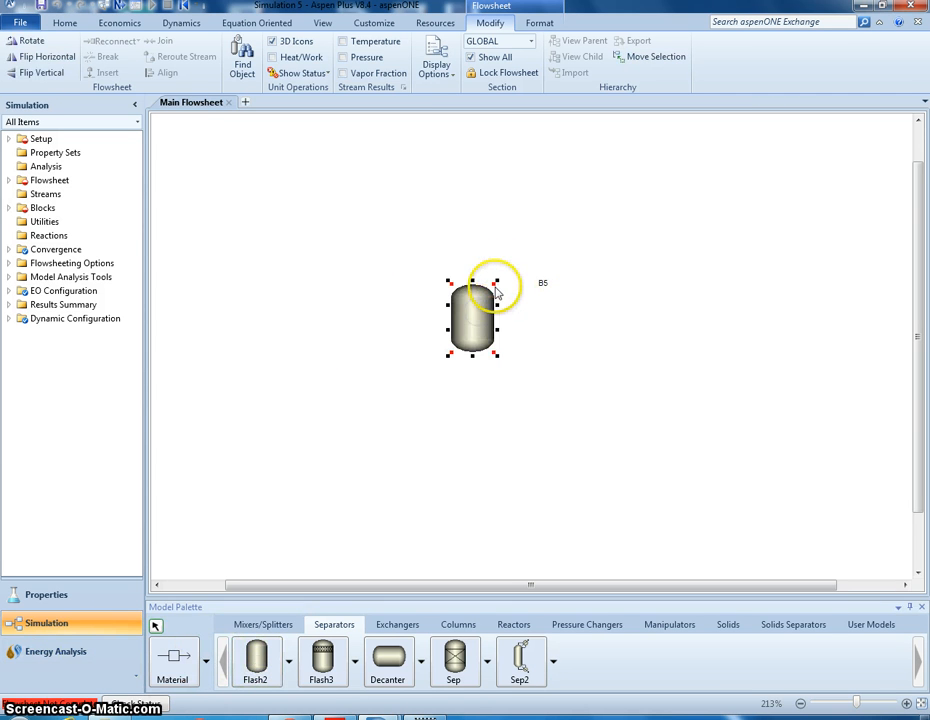
drag(493, 284, 637, 195)
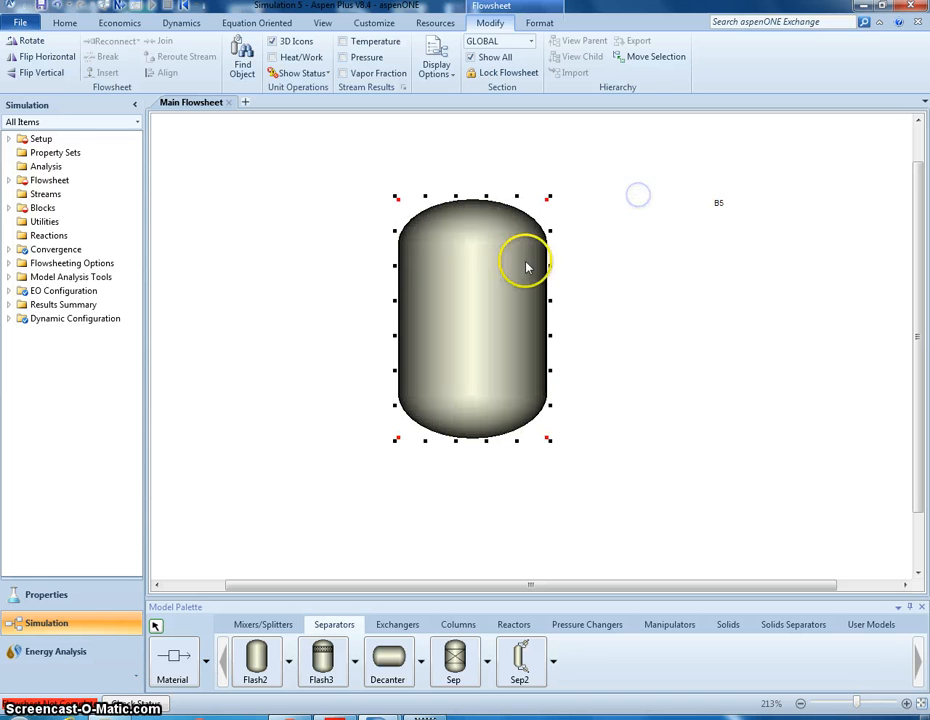
- Rename the Flash2 block as FLASH
right_click(541, 262)
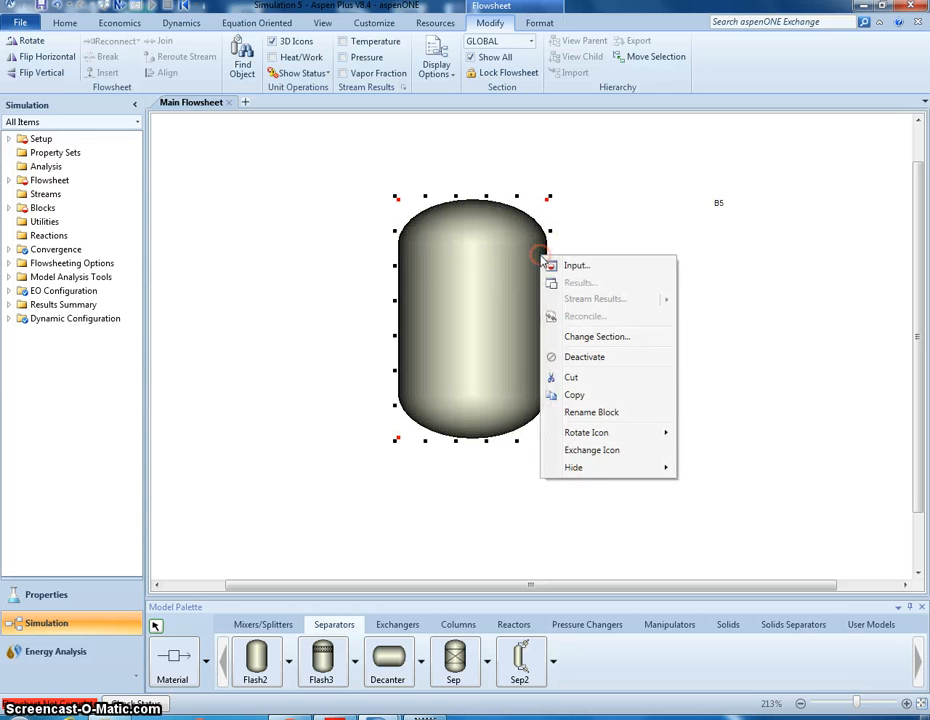
click(603, 416)
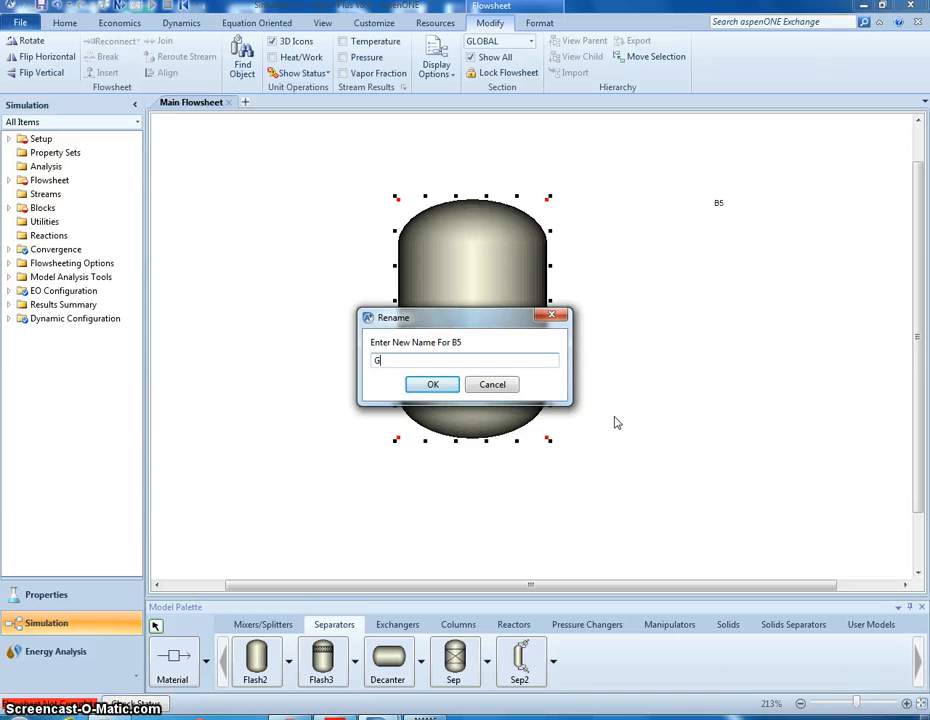
key(BackSpace)
text(FLASH)
key(Return)
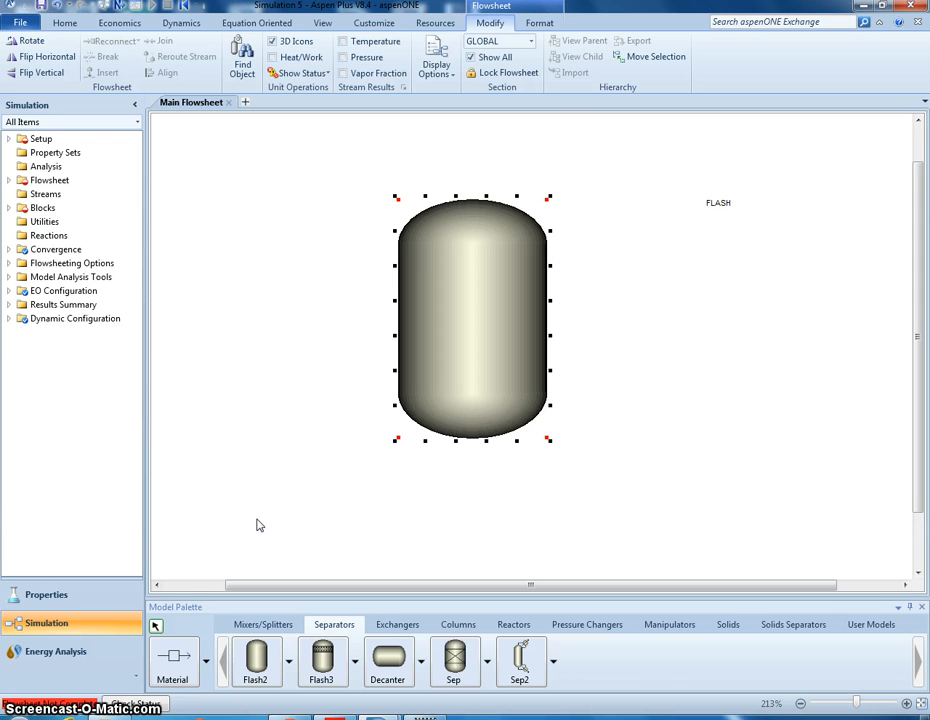
- Draw a material stream from the empty area beside the tank into the FLASH block's required feed inlet
click(184, 662)
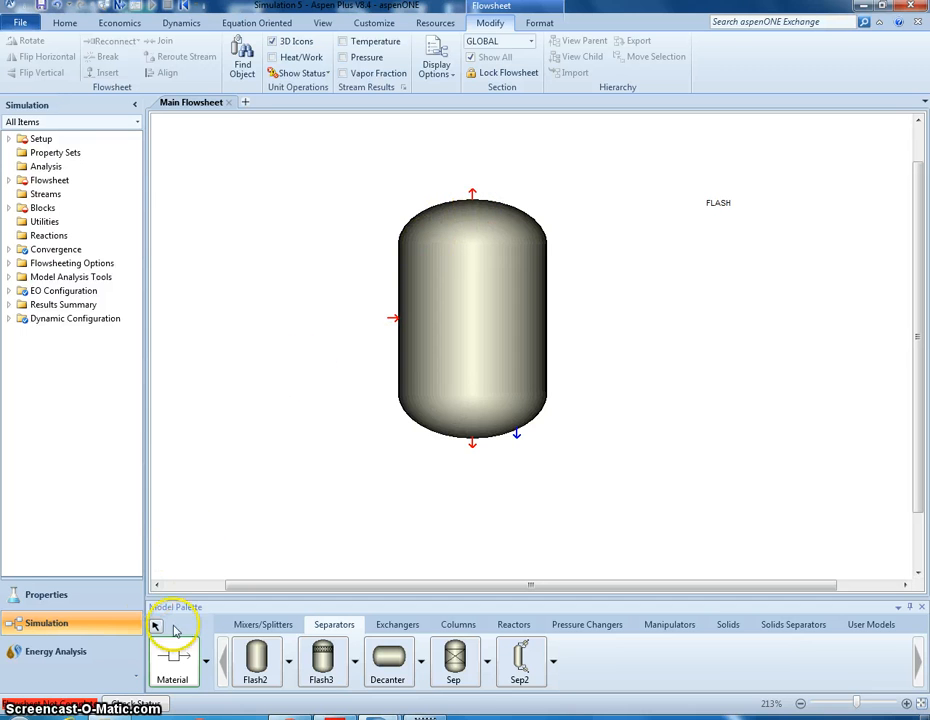
click(172, 655)
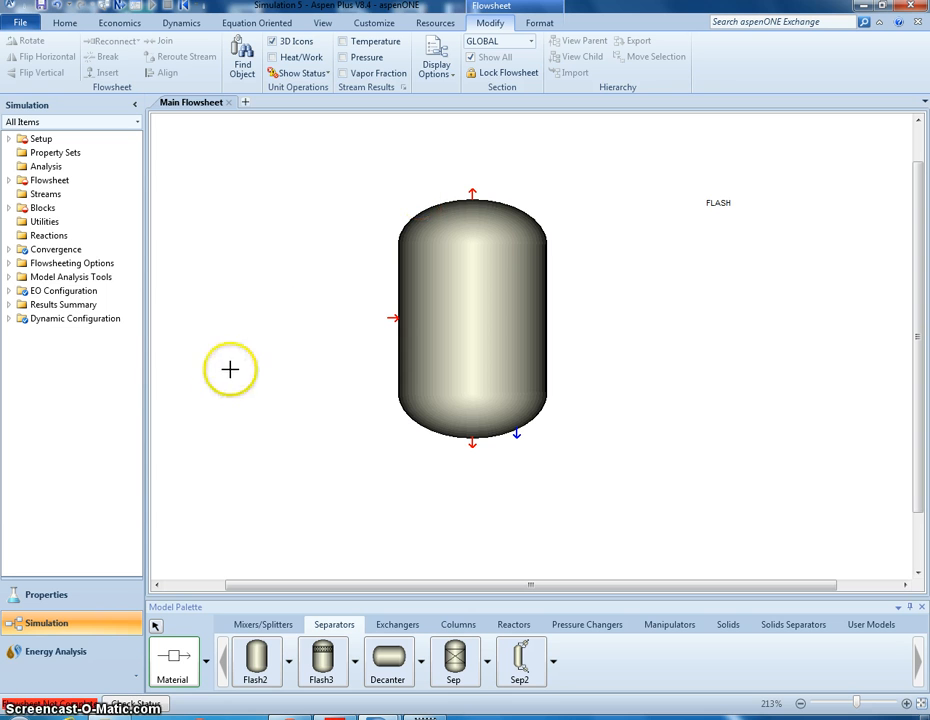
click(167, 343)
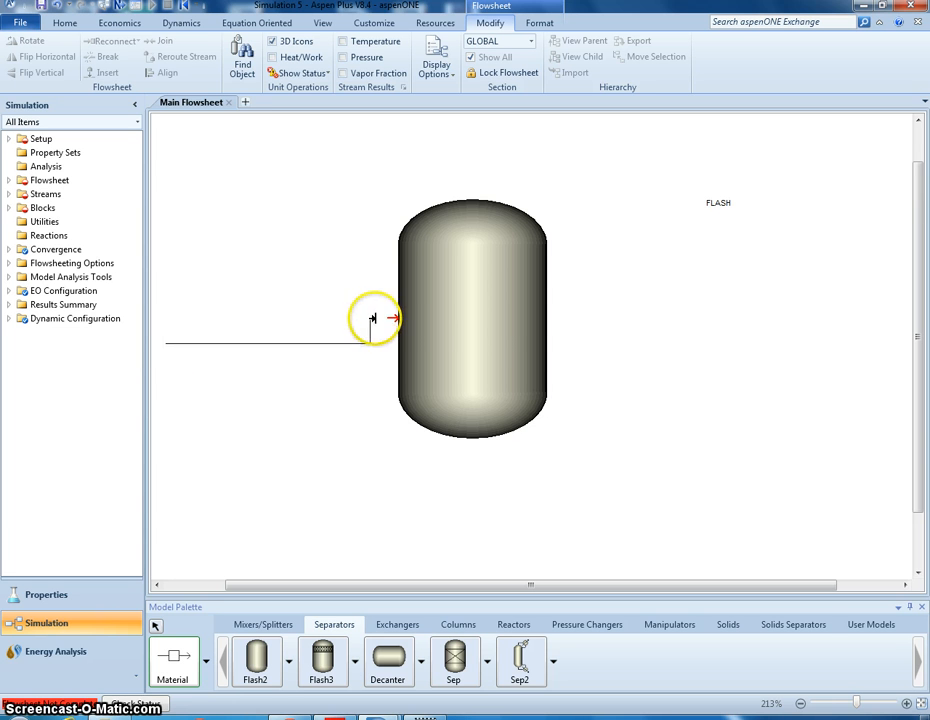
click(393, 317)
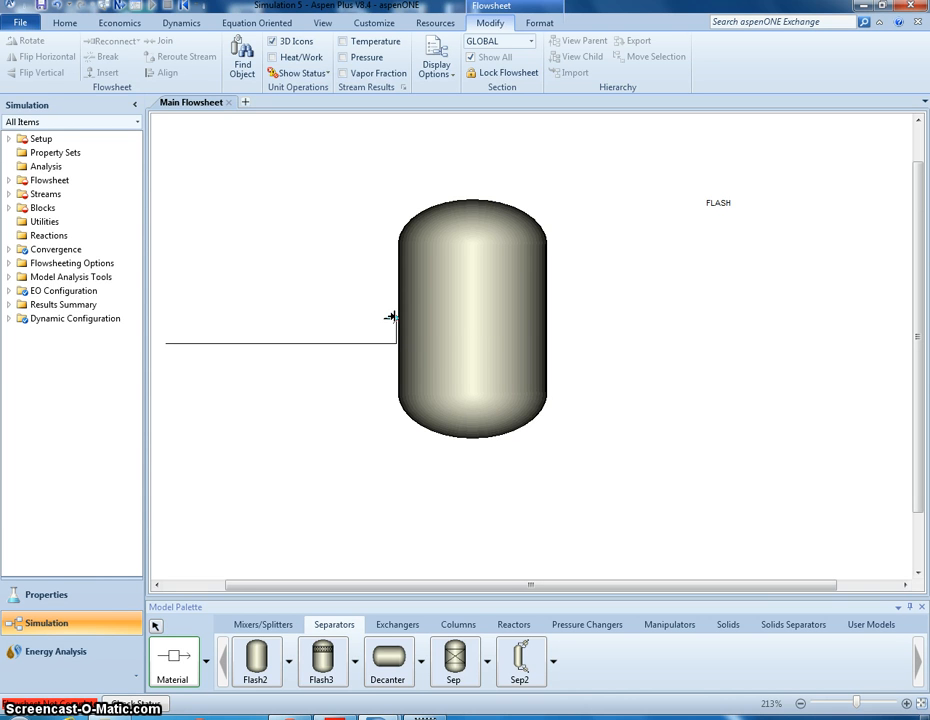
click(393, 317)
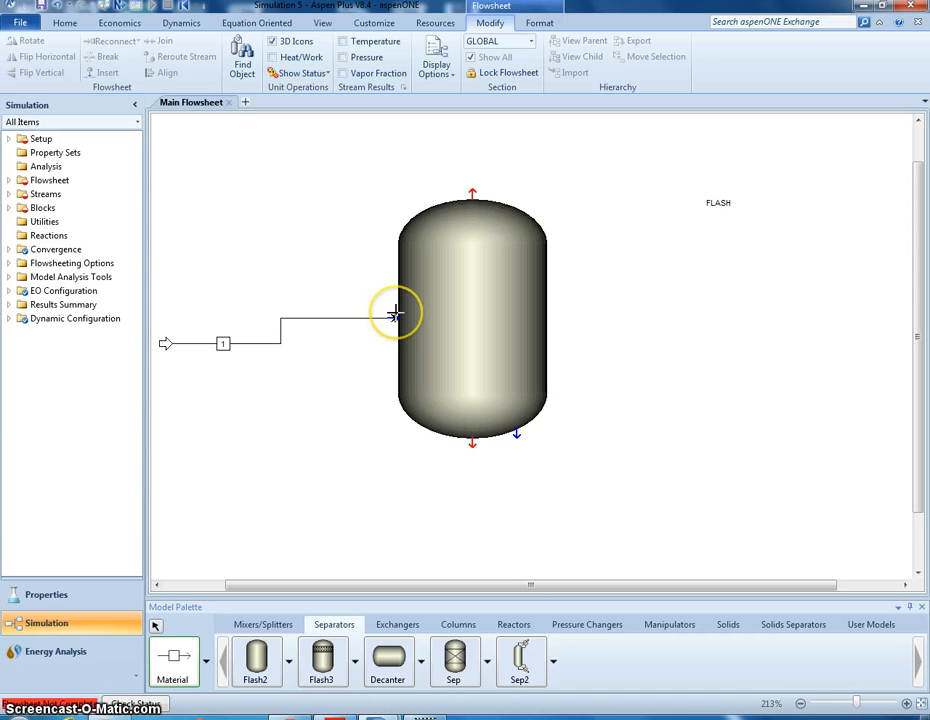
- Draw a material stream from the FLASH block's required bottom liquid outlet to a free end beside the tank
click(340, 184)
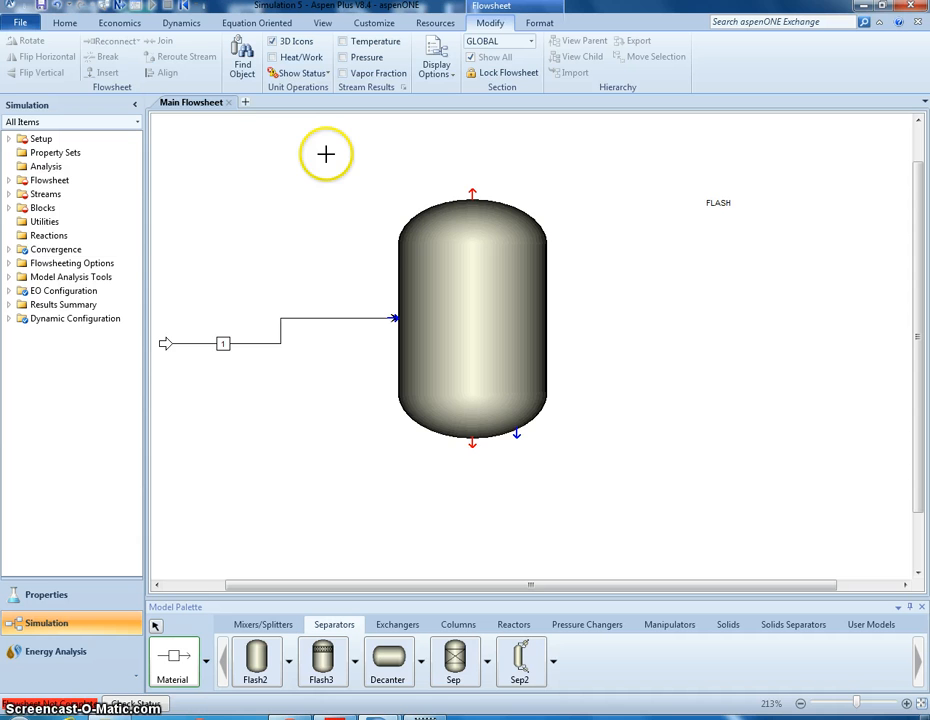
click(472, 440)
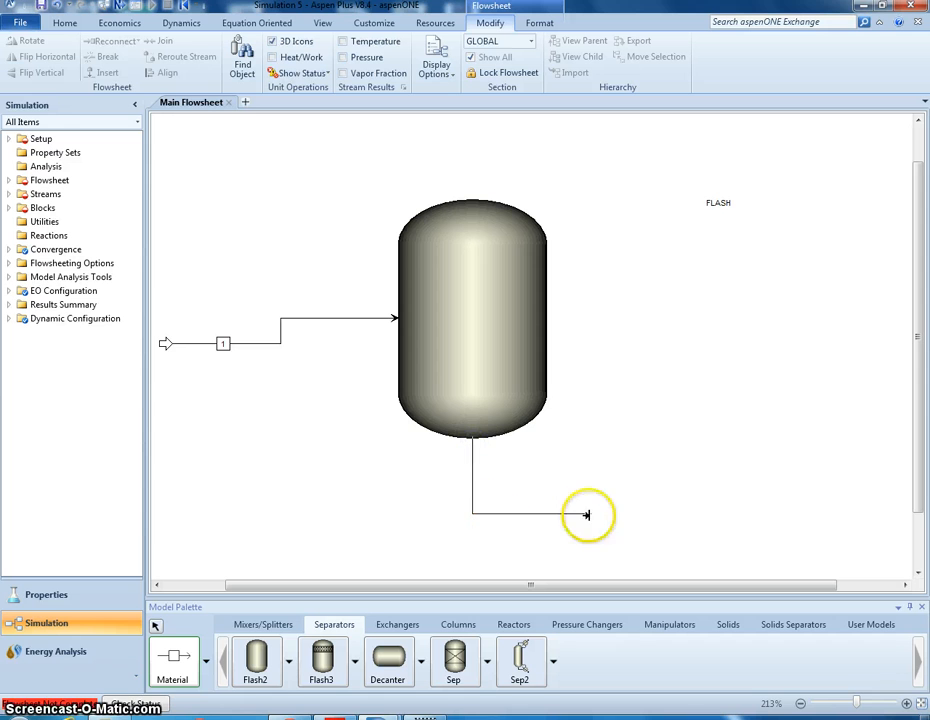
click(686, 513)
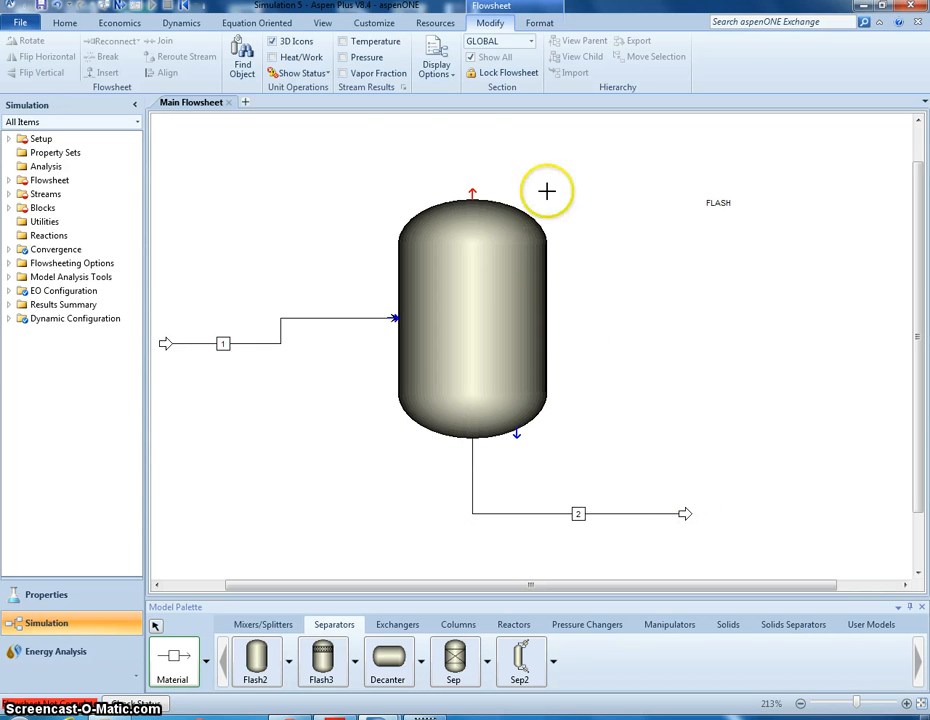
- Place an unconnected material stream above the FLASH block and end stream insertion
click(264, 145)
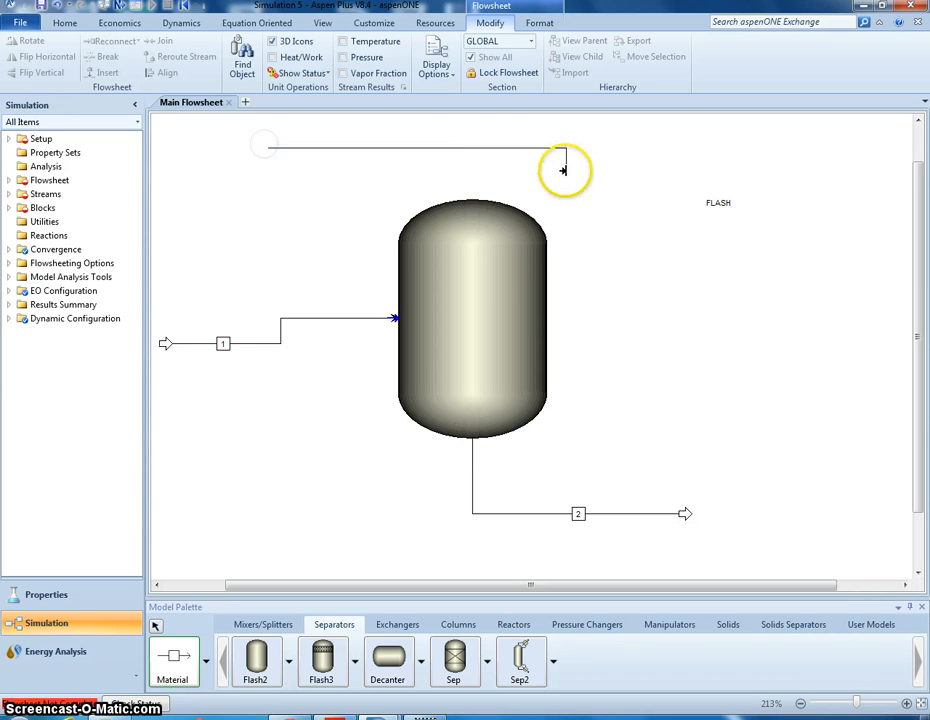
click(566, 168)
right_click(650, 243)
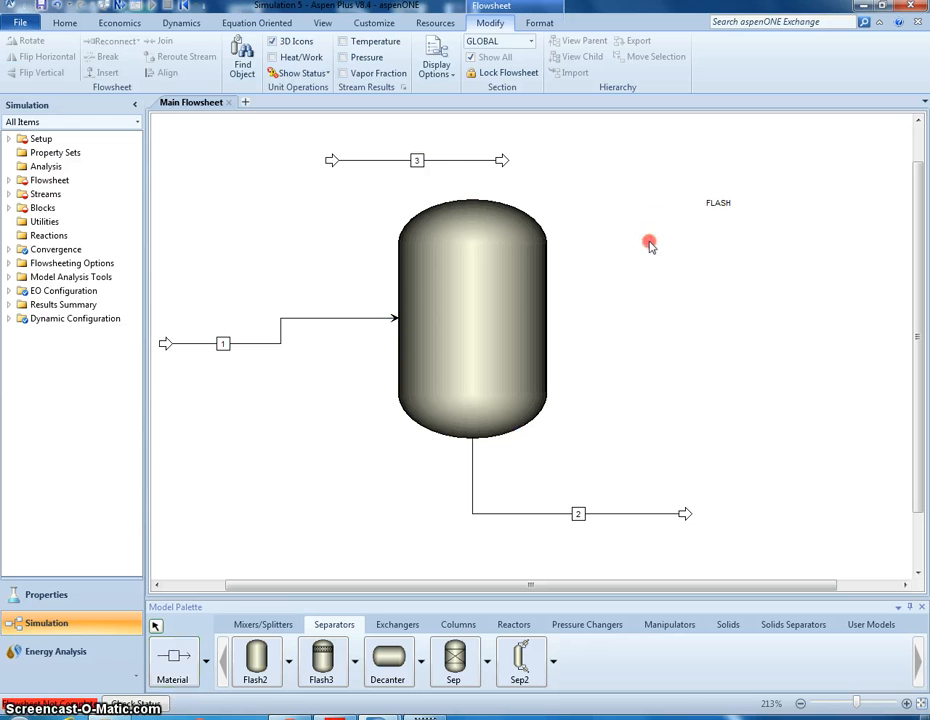
- Reconnect the source of the loose stream 3 to the FLASH block's required vapor outlet
click(450, 165)
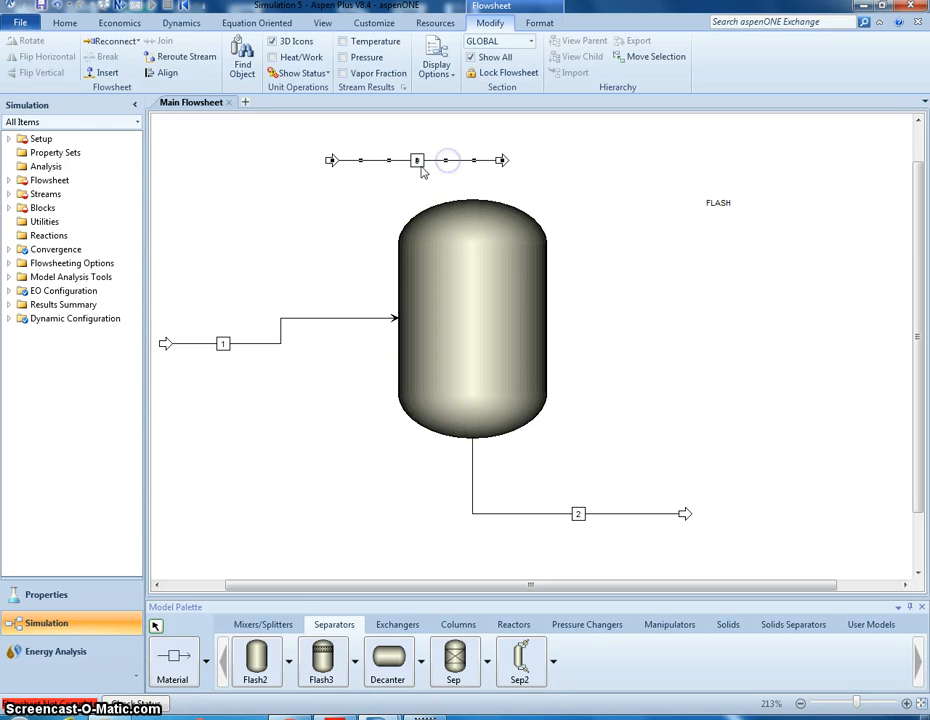
right_click(337, 166)
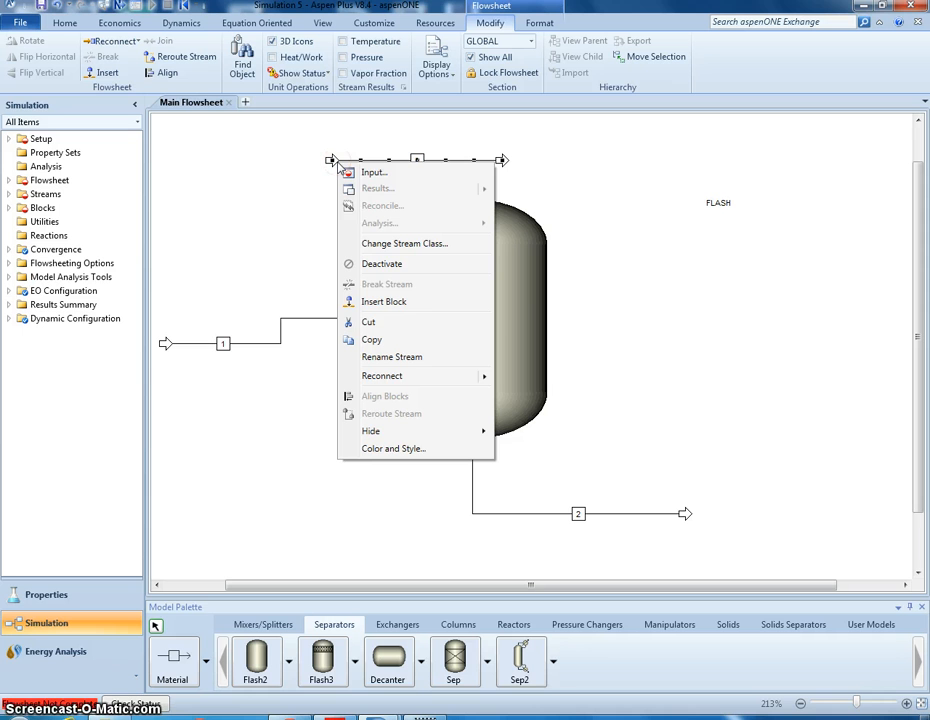
mouse_move(484, 378)
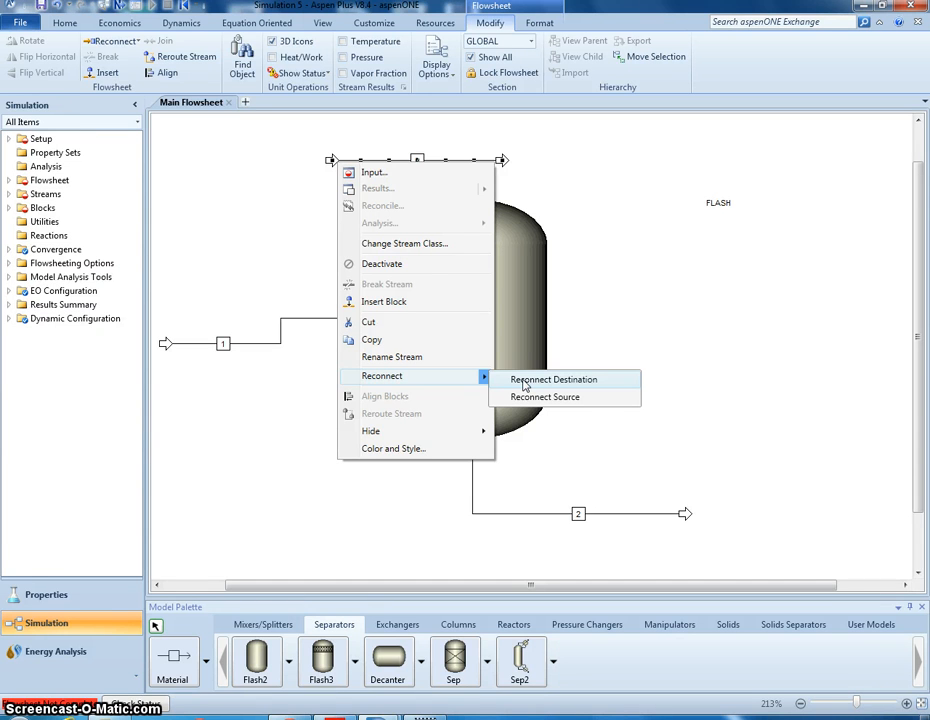
click(520, 381)
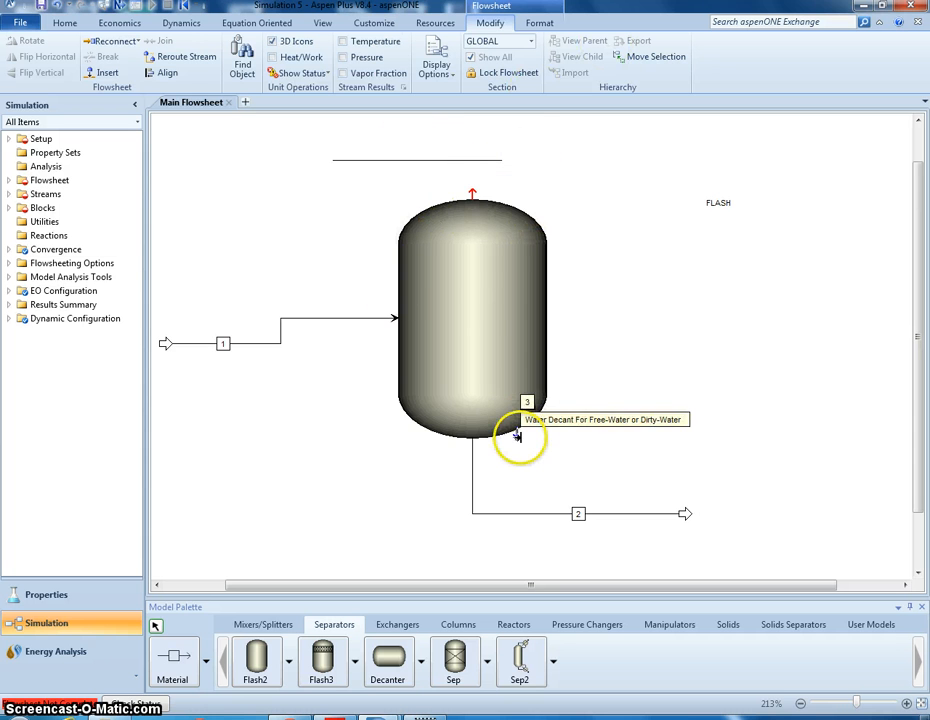
click(470, 196)
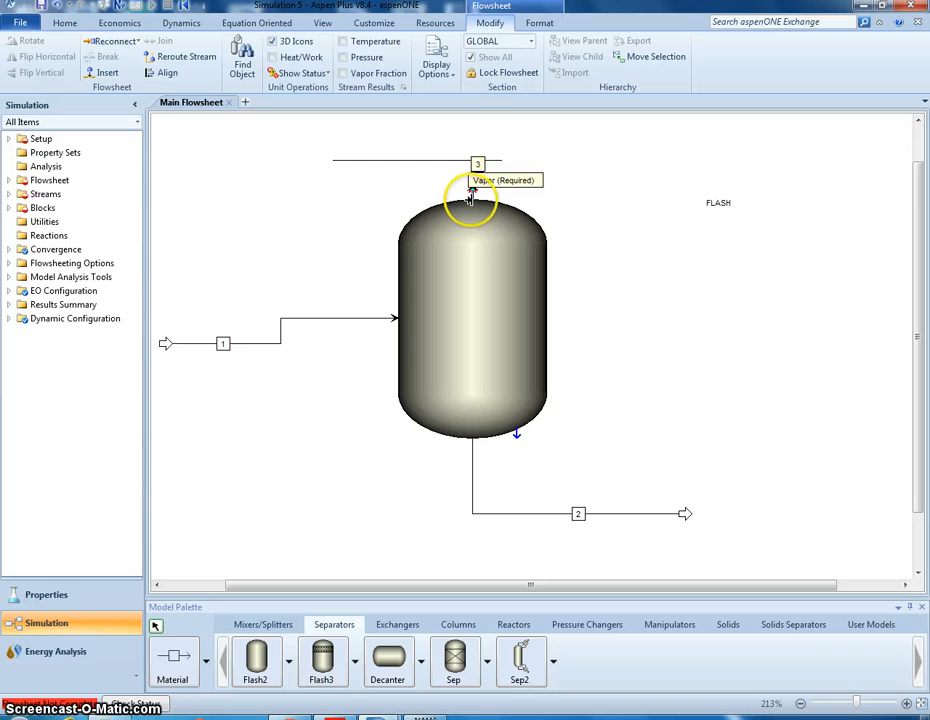
- Move the free end of stream 3 out to the right of the tank so the vapor line runs straight
click(420, 161)
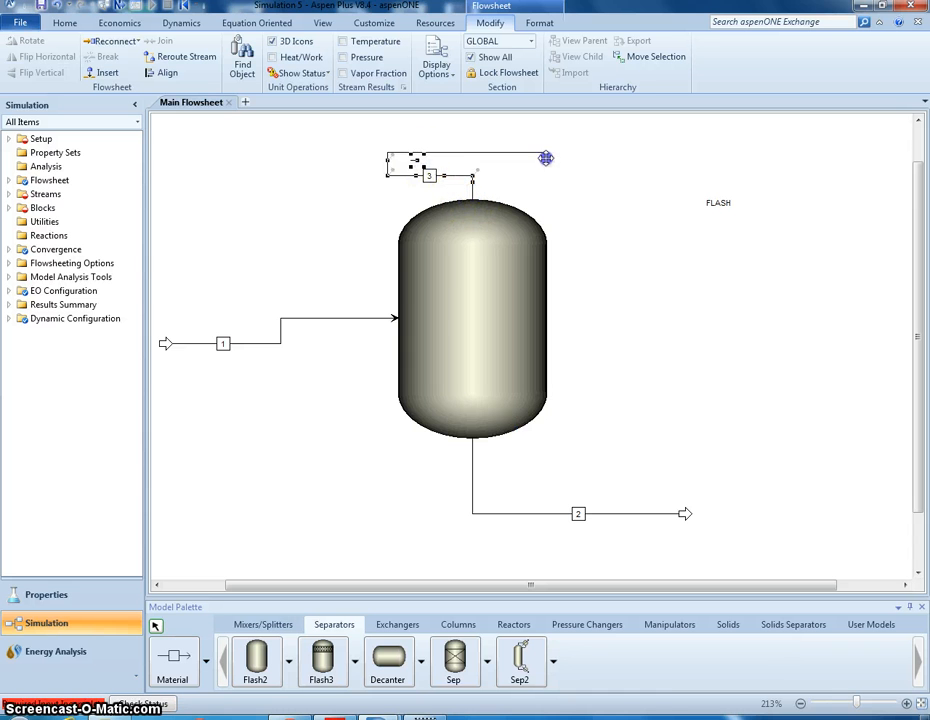
drag(610, 159, 705, 151)
click(562, 188)
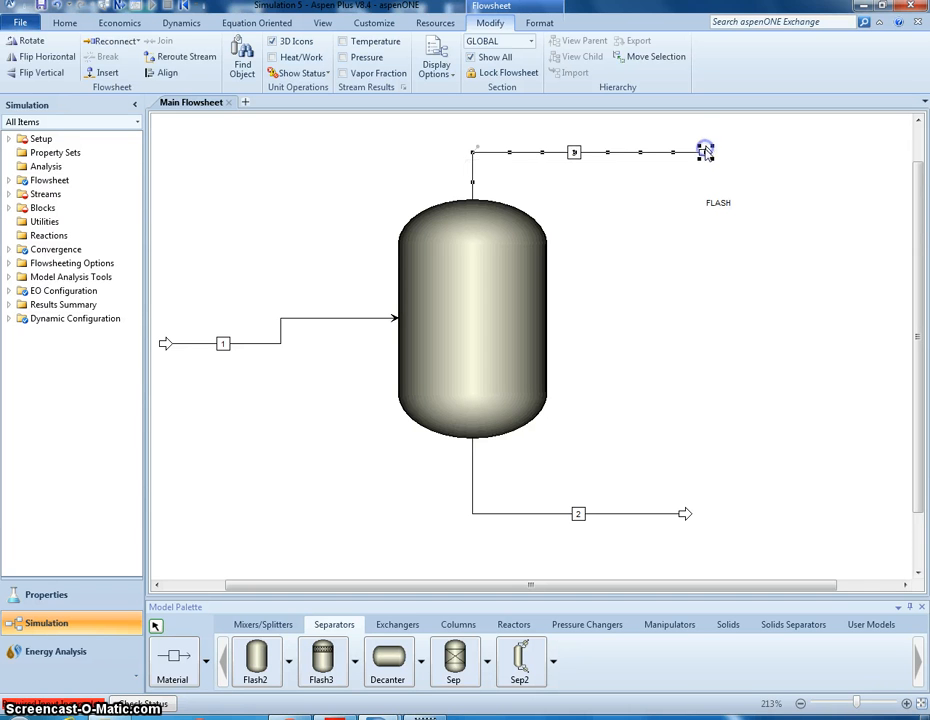
click(728, 412)
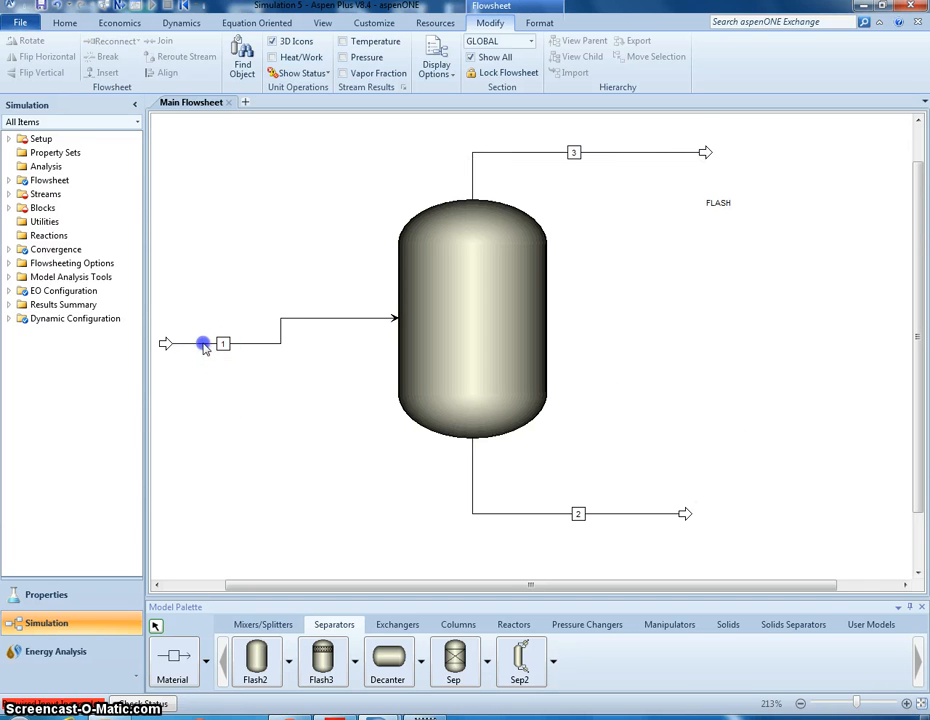
- Straighten the inlet stream 1 into a level line and rename it as FEED
drag(201, 318, 279, 312)
click(207, 357)
right_click(275, 318)
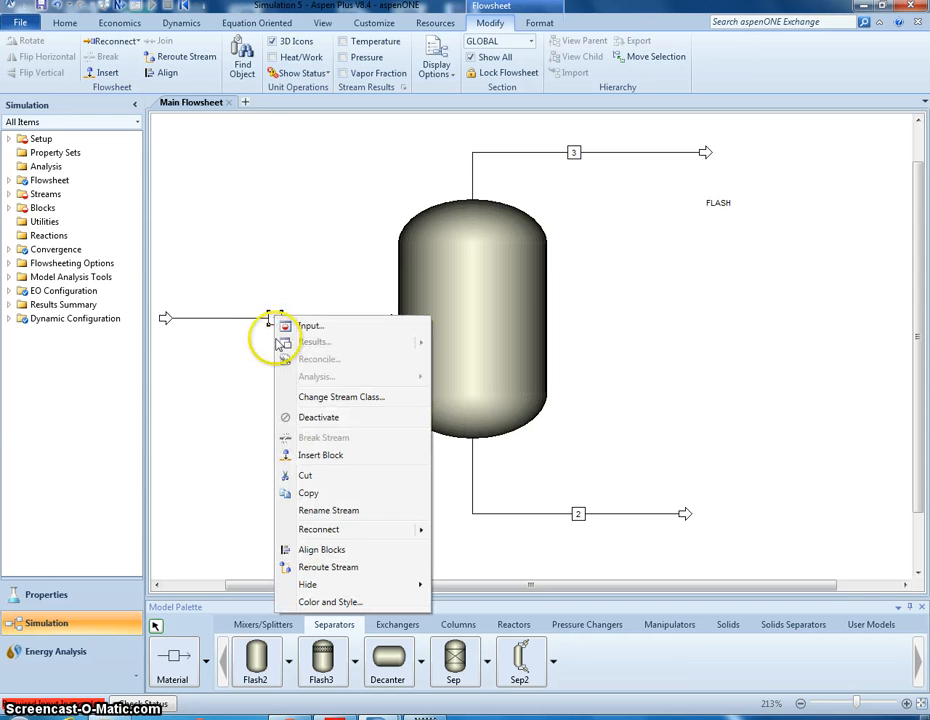
click(353, 510)
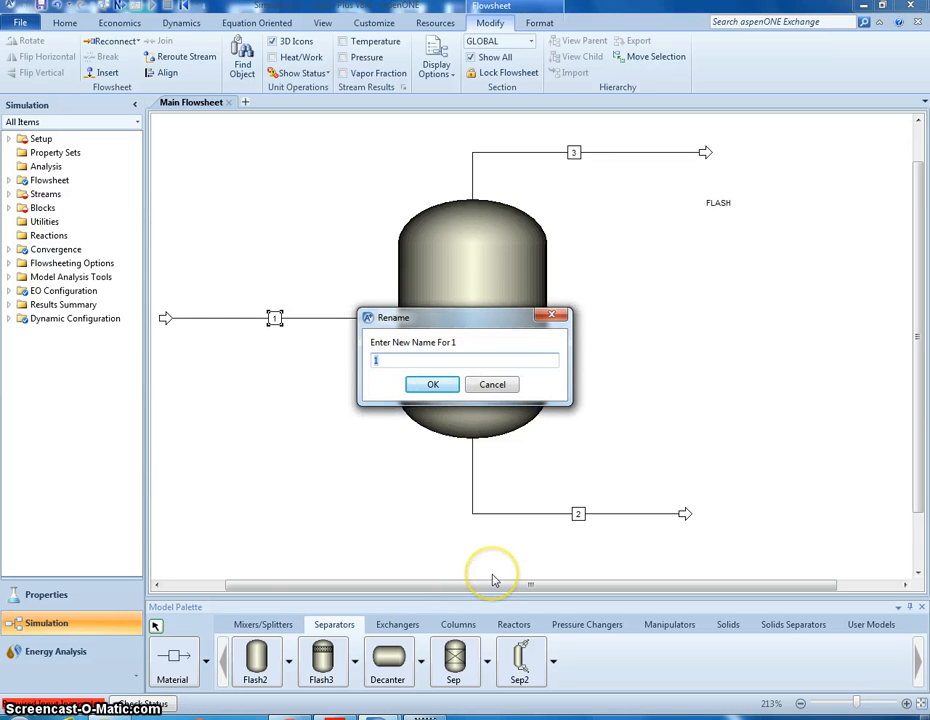
key(Return)
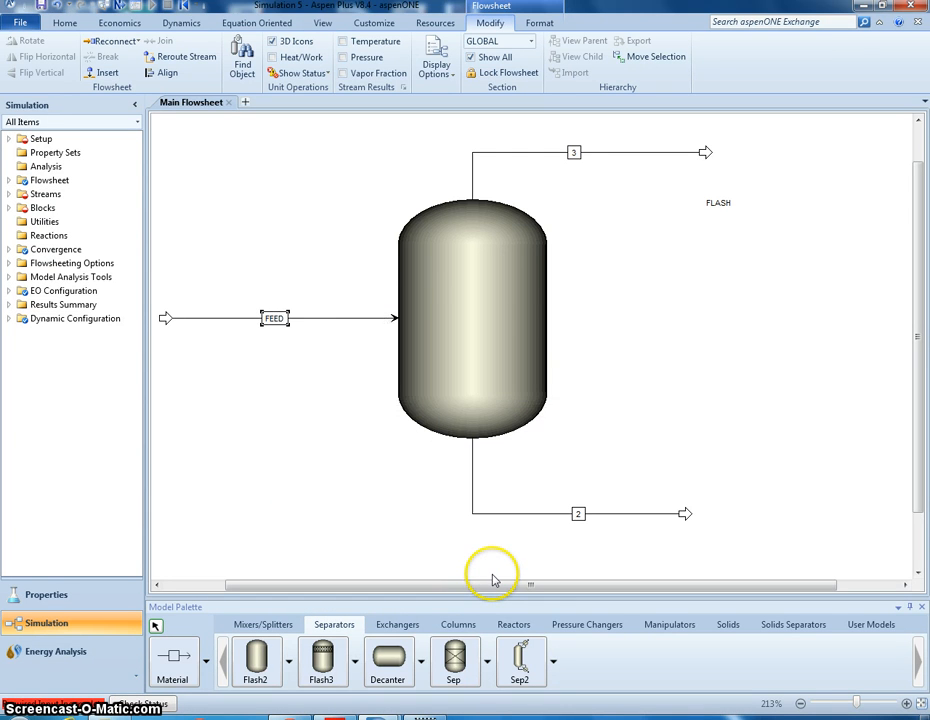
- Rename stream 3 at the tank's vapor outlet as VAPOR
right_click(578, 160)
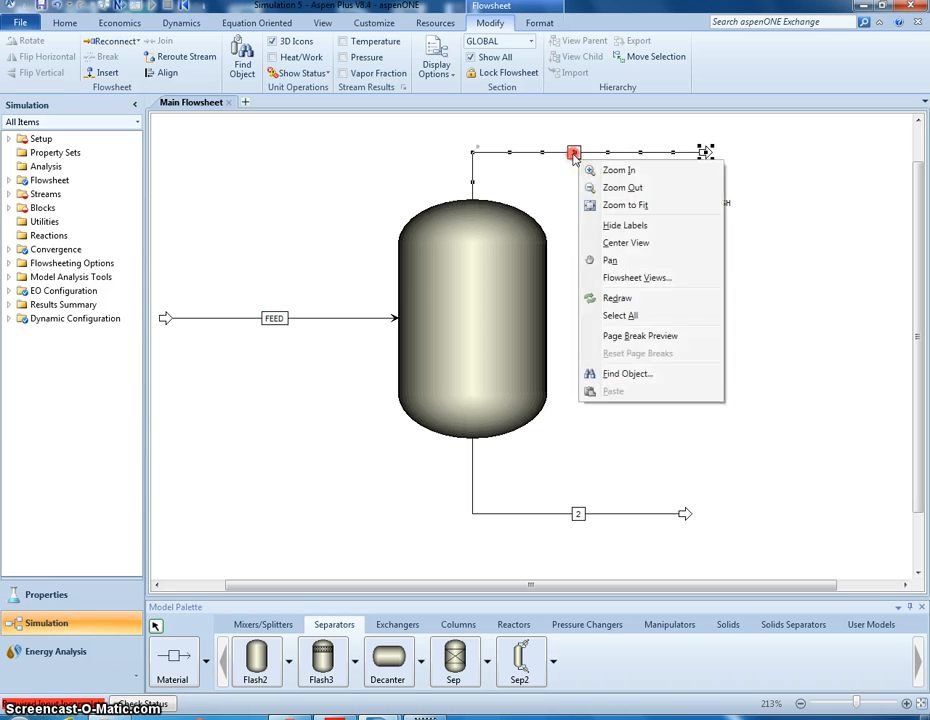
right_click(574, 154)
click(574, 151)
right_click(574, 151)
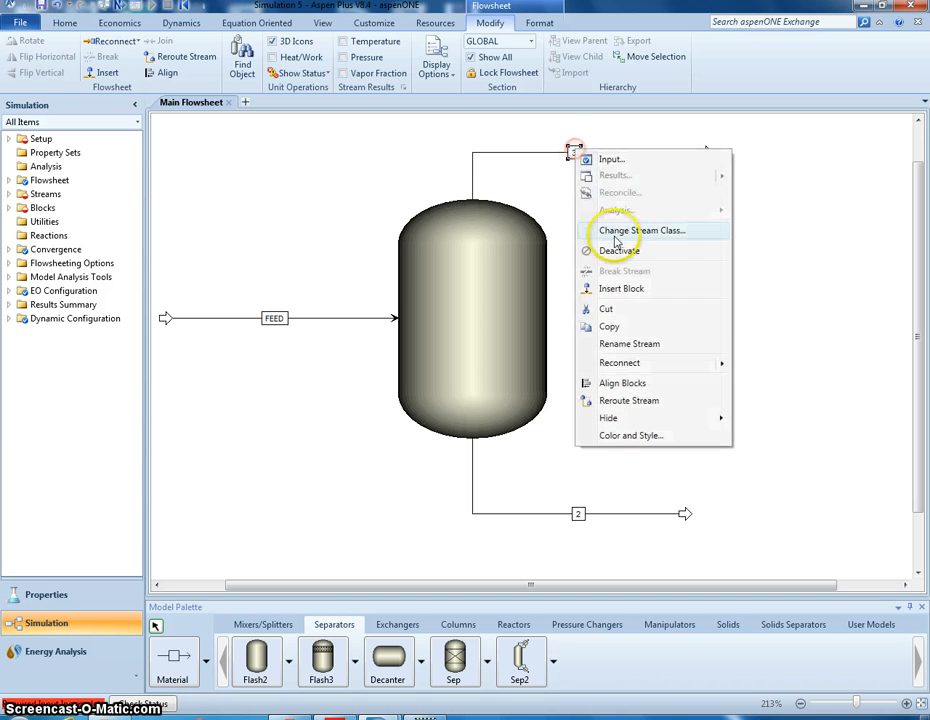
click(629, 344)
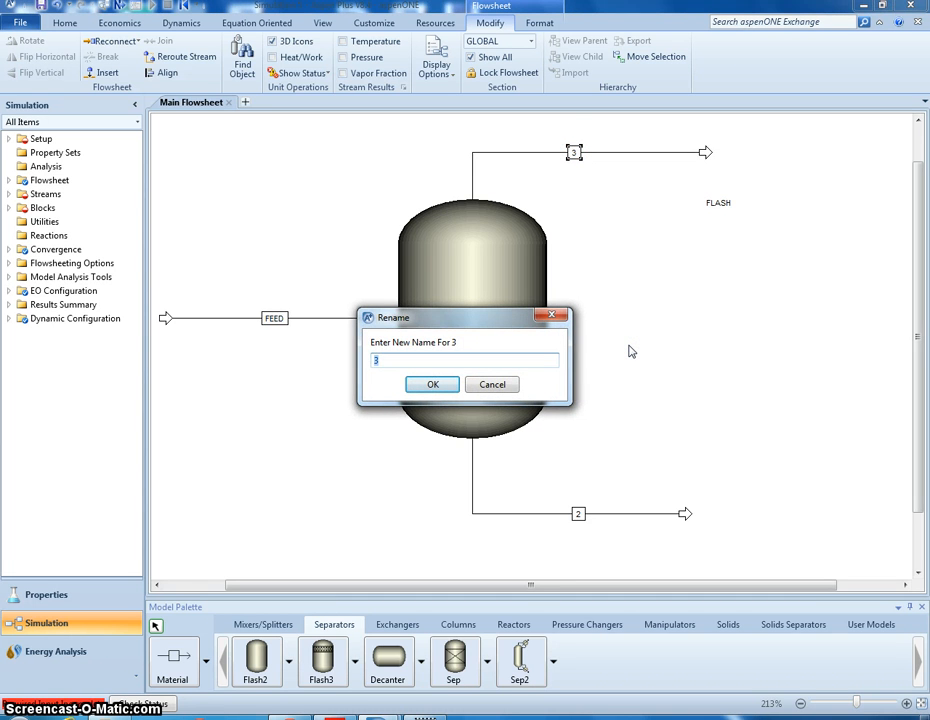
text(VAPOR)
key(Return)
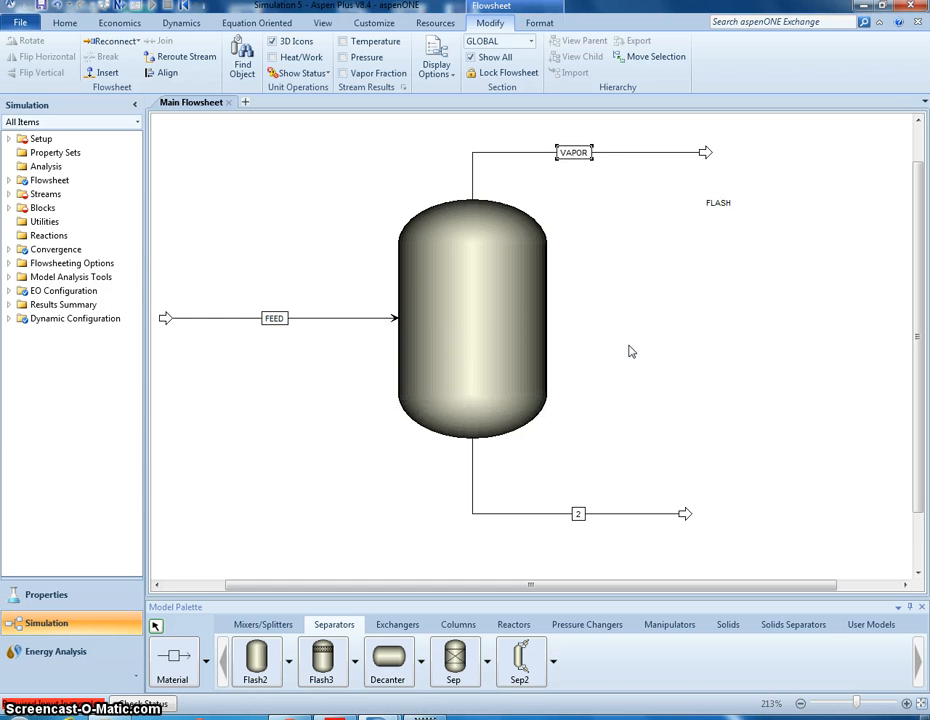
- Rename stream 2 at the tank's bottom outlet as LIQUID
click(598, 490)
right_click(582, 513)
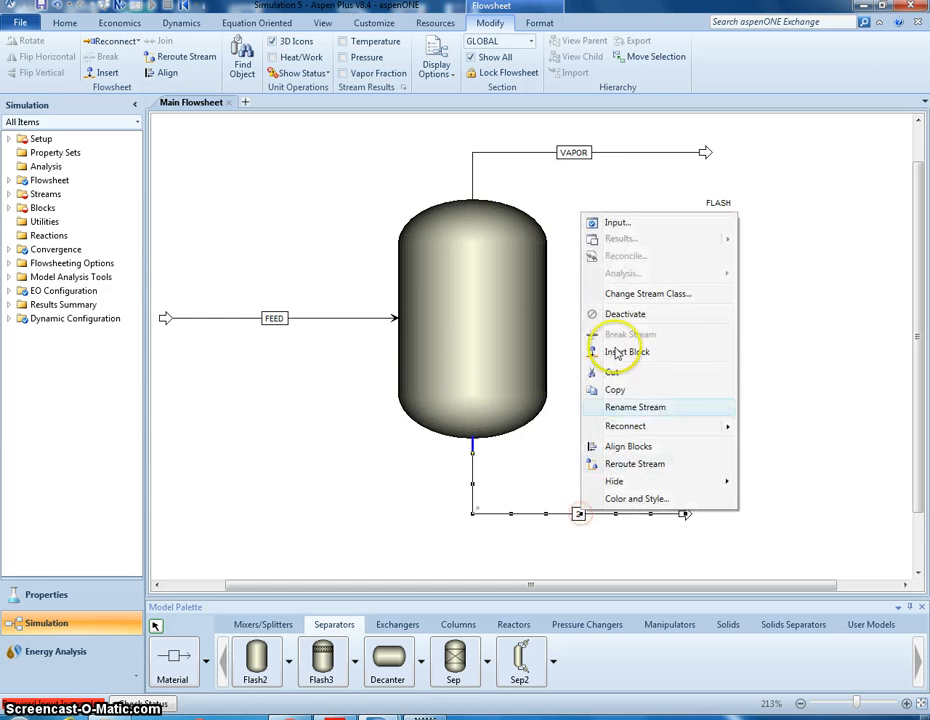
click(639, 406)
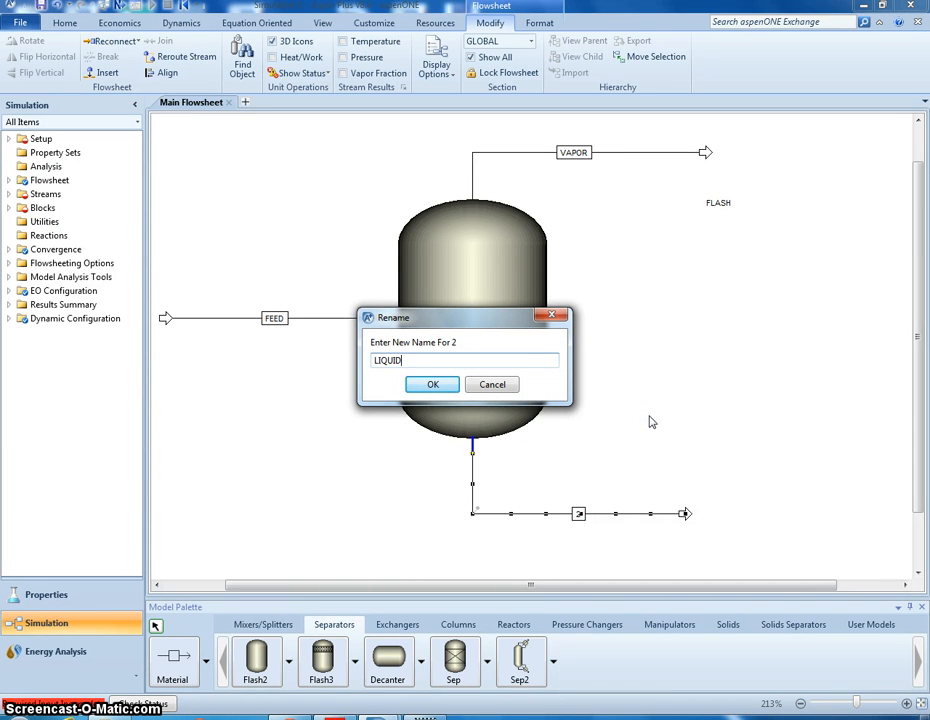
click(434, 384)
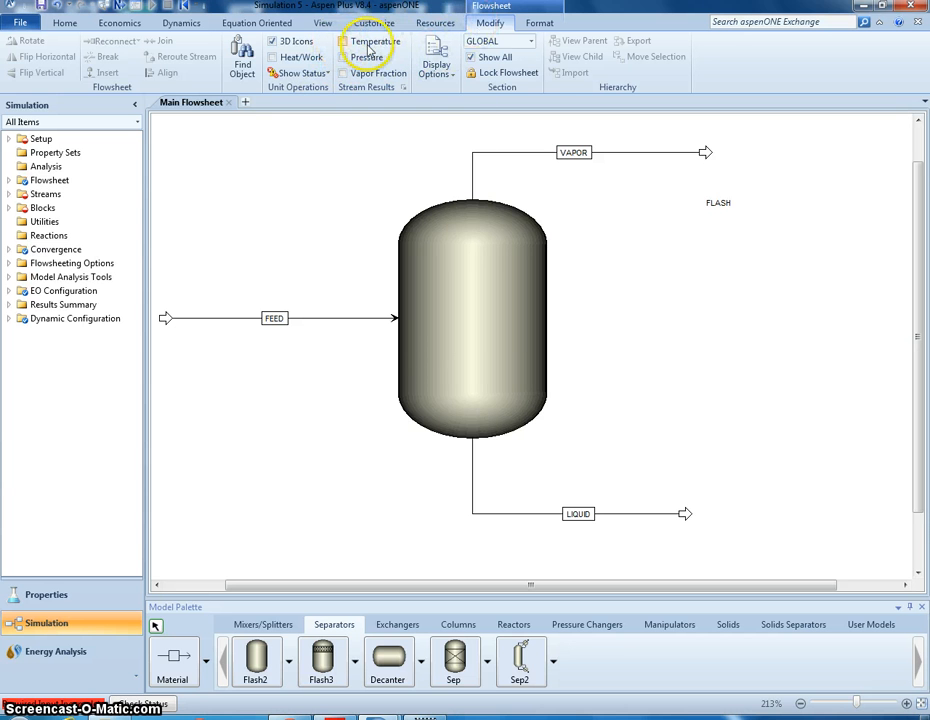
- Turn on the temperature, pressure and vapor fraction stream results and move the FLASH label beside the tank's upper right shoulder
click(344, 57)
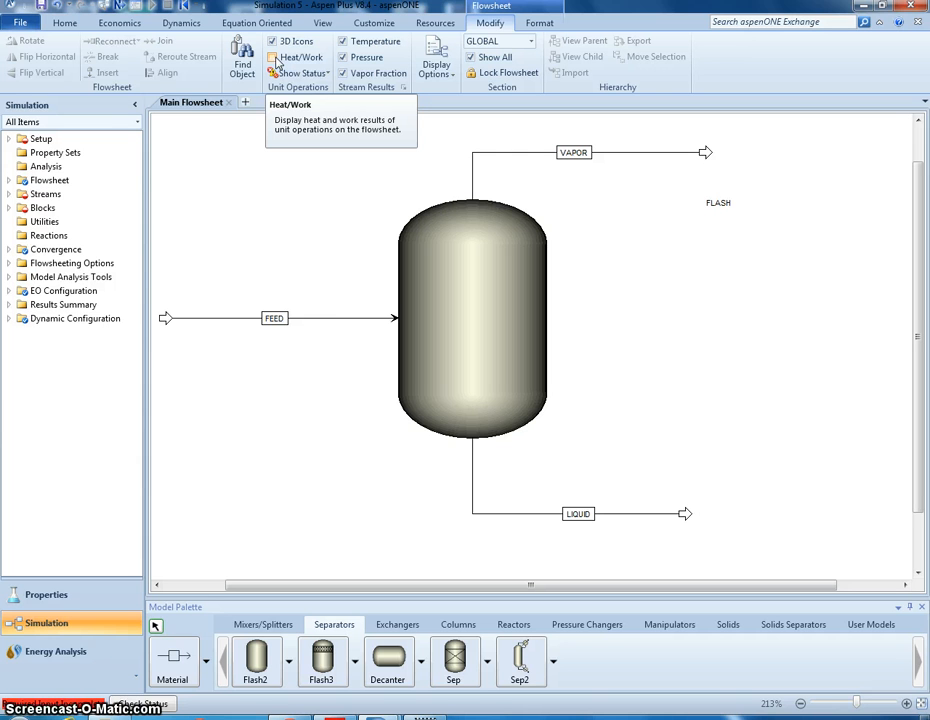
click(236, 244)
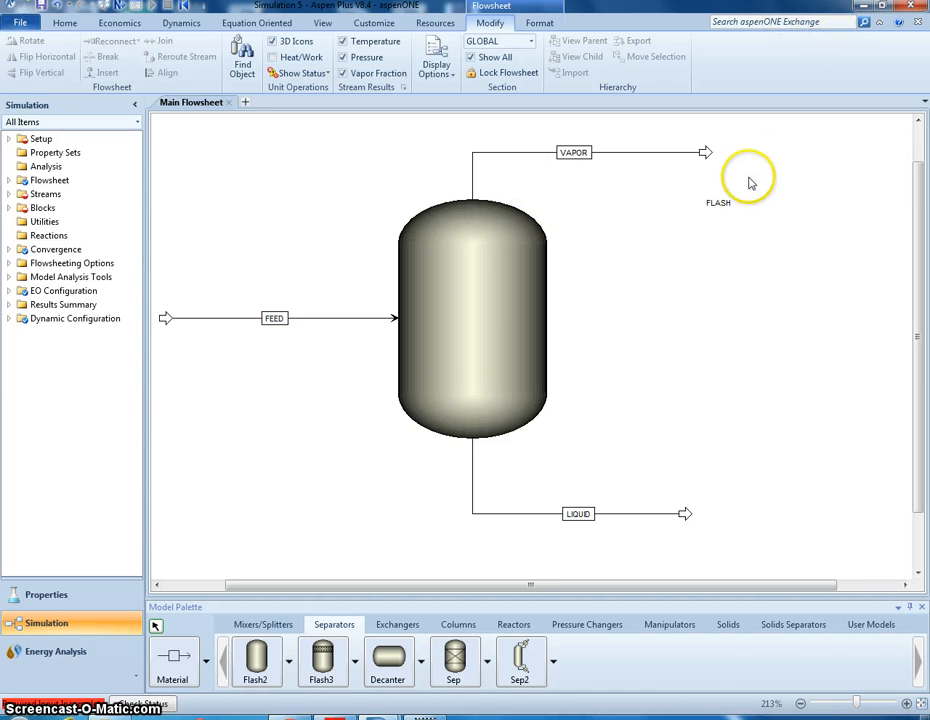
click(714, 204)
drag(586, 205, 575, 235)
click(590, 264)
click(659, 245)
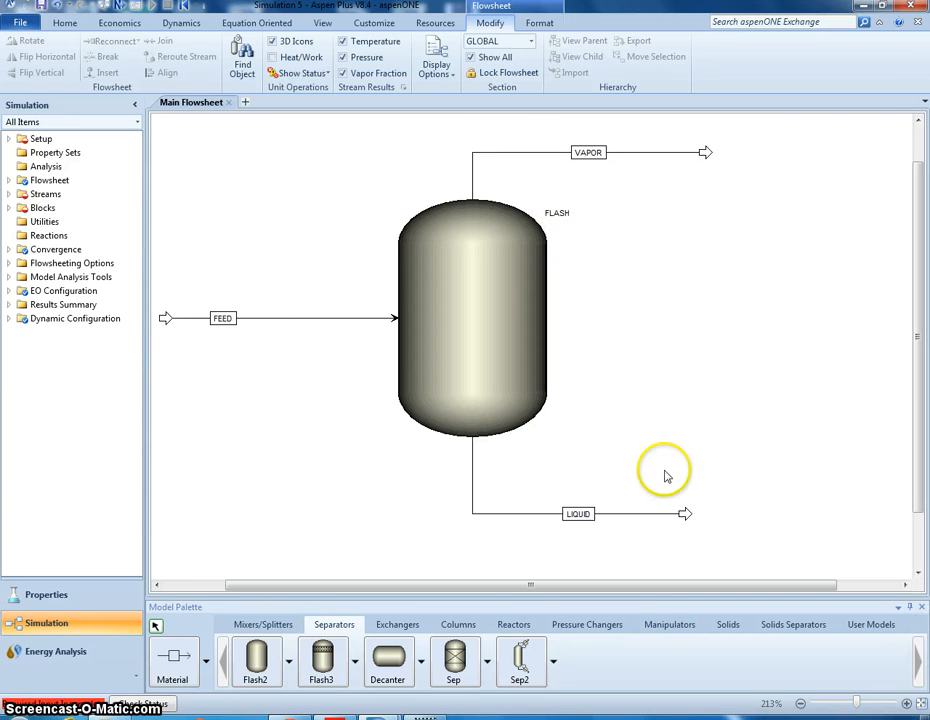
- Examine the Setup forms, component groups and GLOBAL component list for the missing required input
click(43, 140)
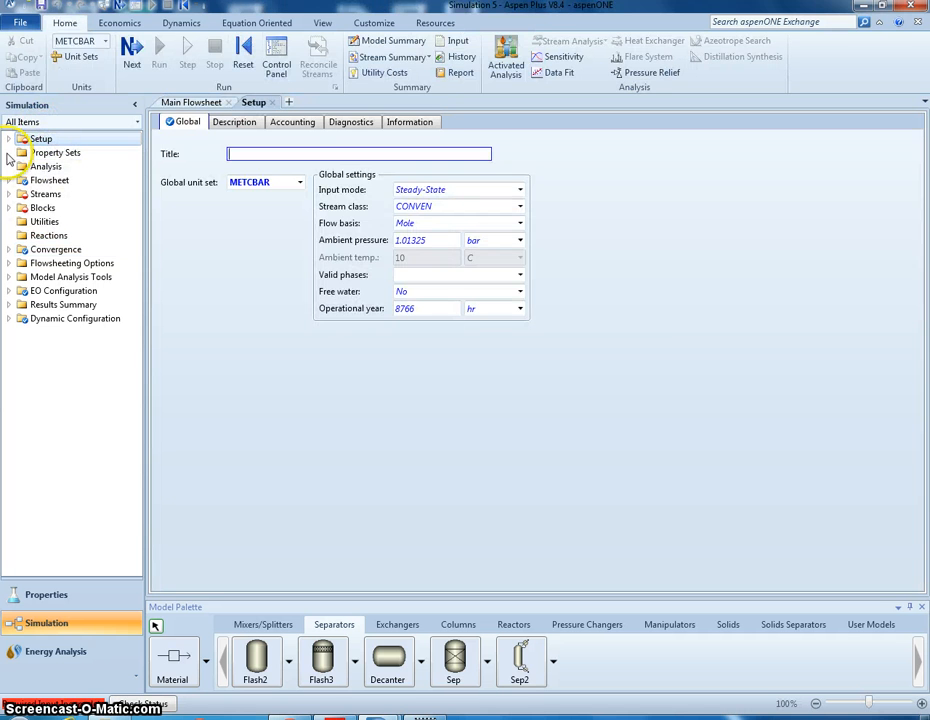
click(8, 141)
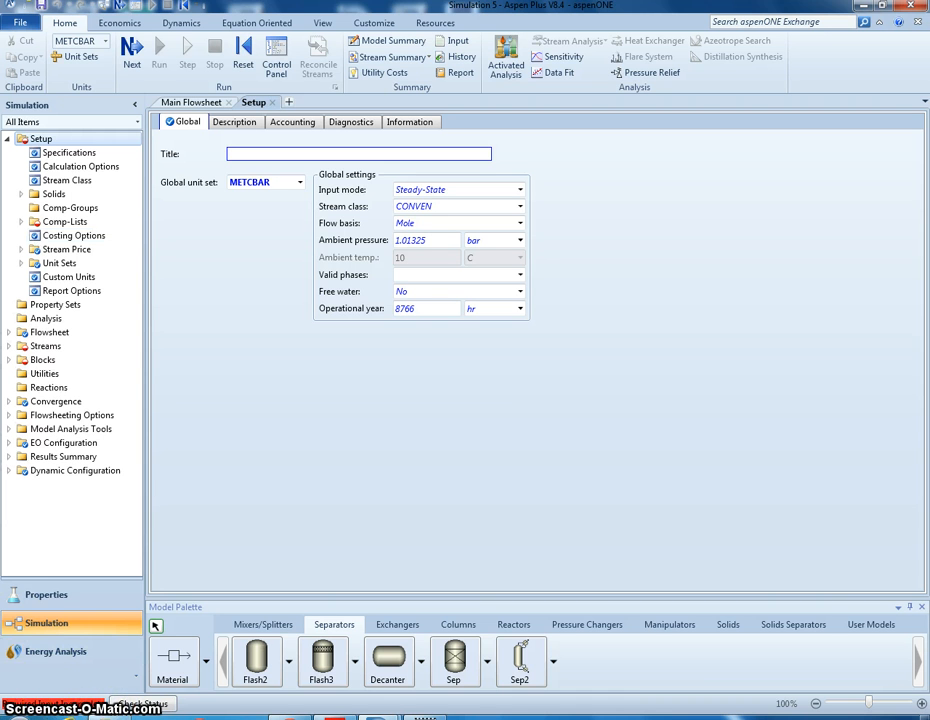
click(20, 222)
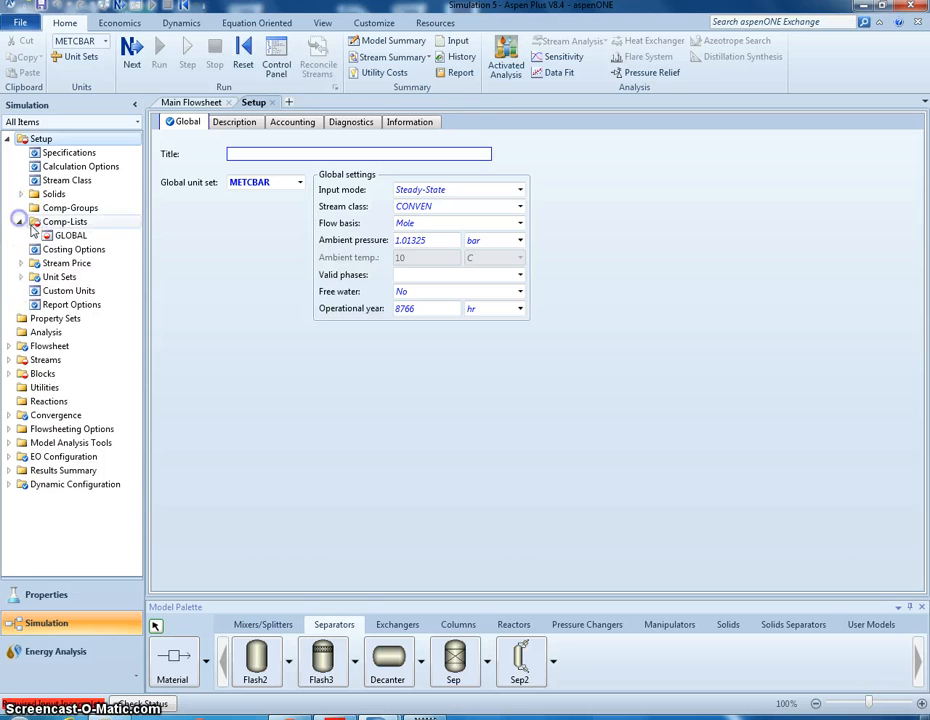
click(57, 236)
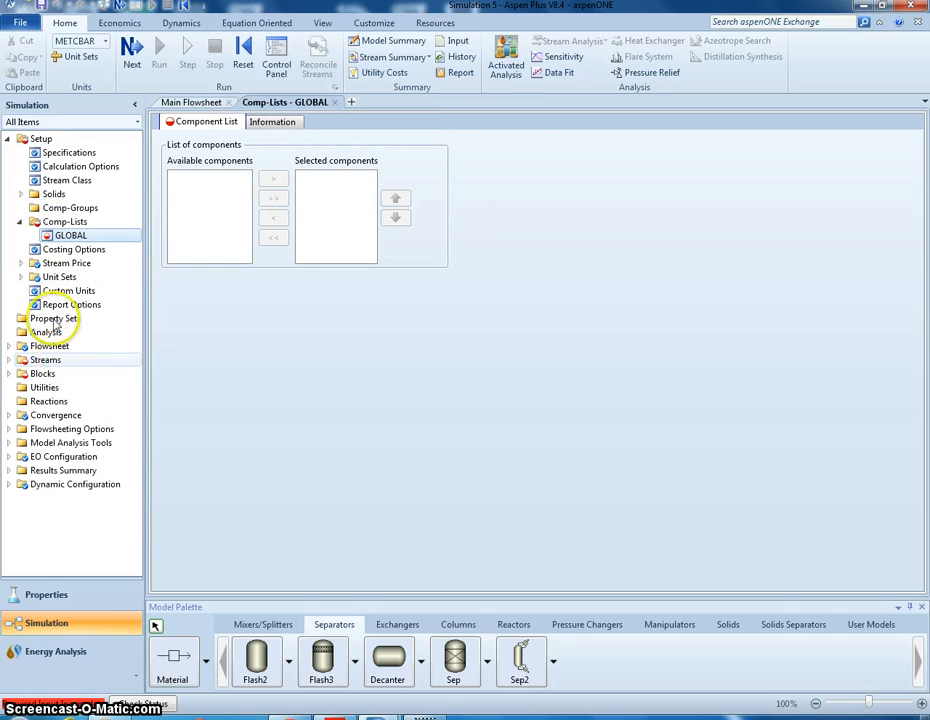
click(49, 209)
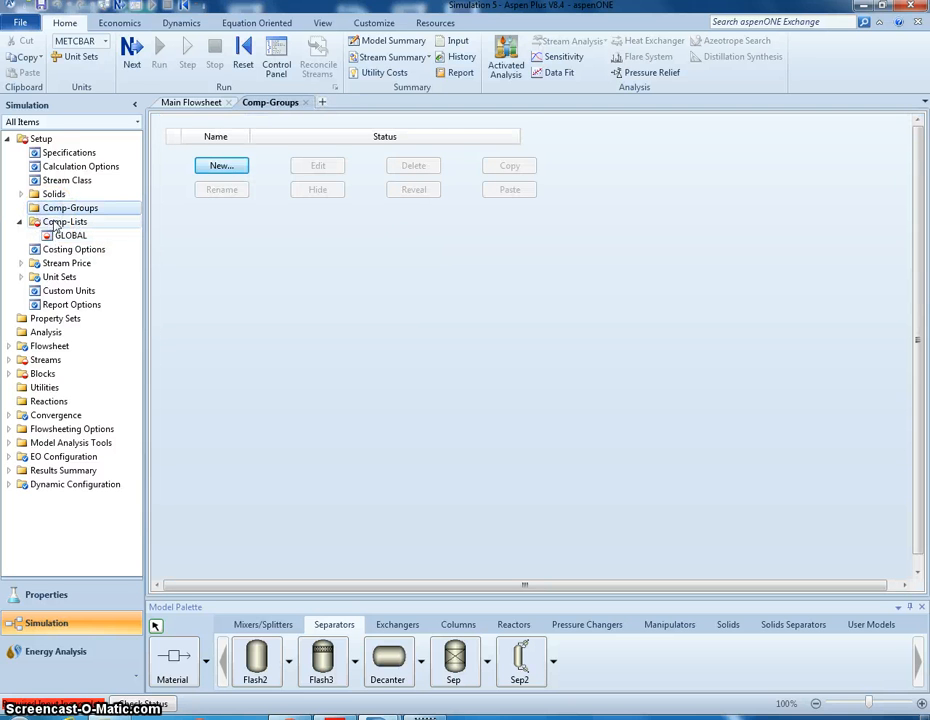
click(52, 221)
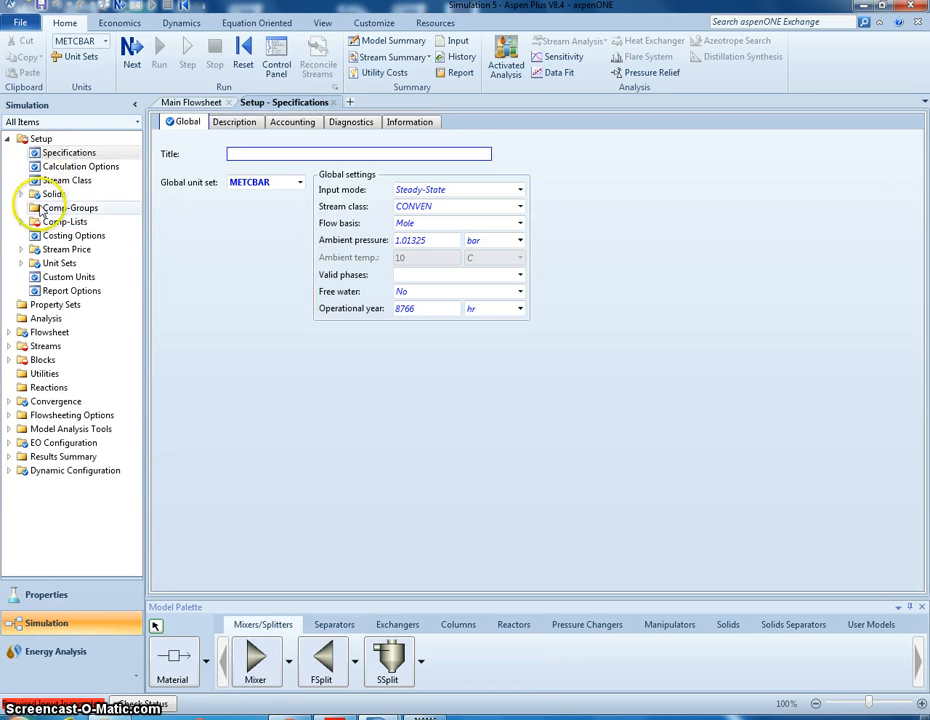
click(52, 223)
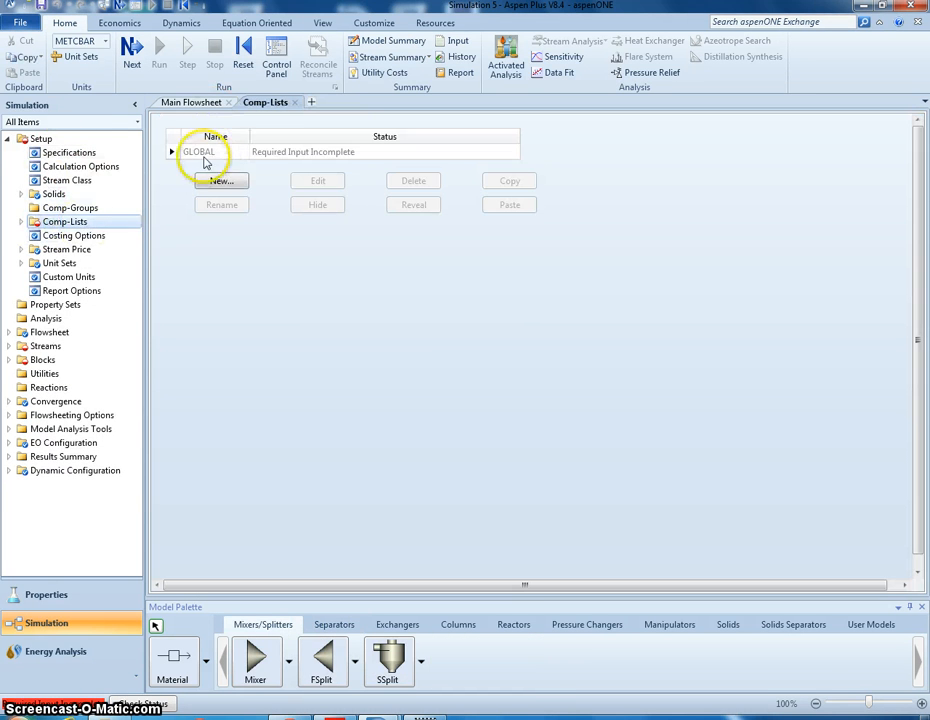
click(20, 221)
click(60, 236)
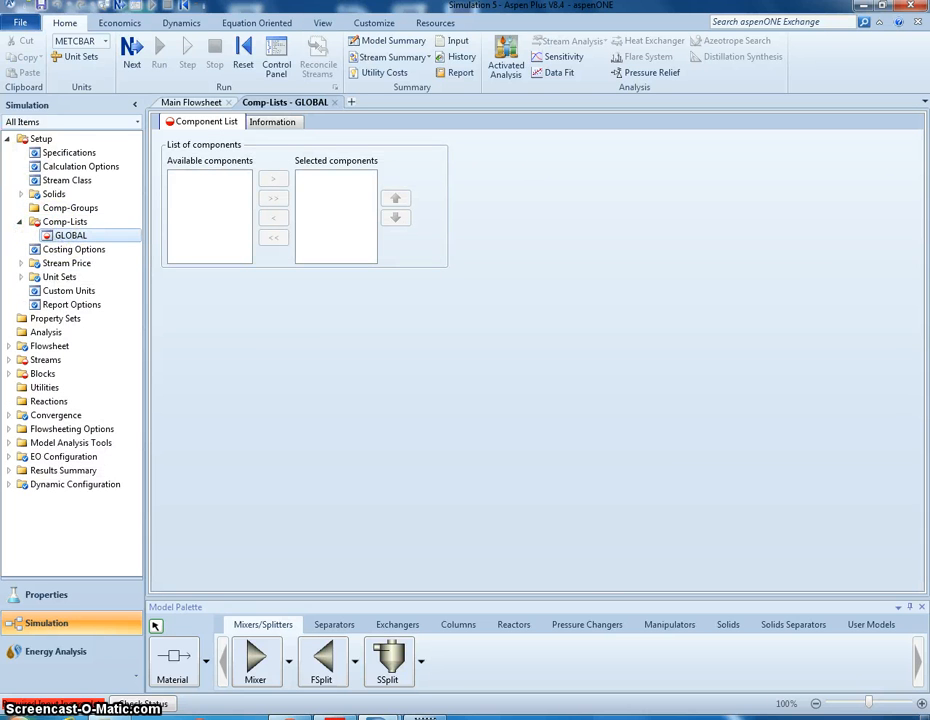
click(8, 140)
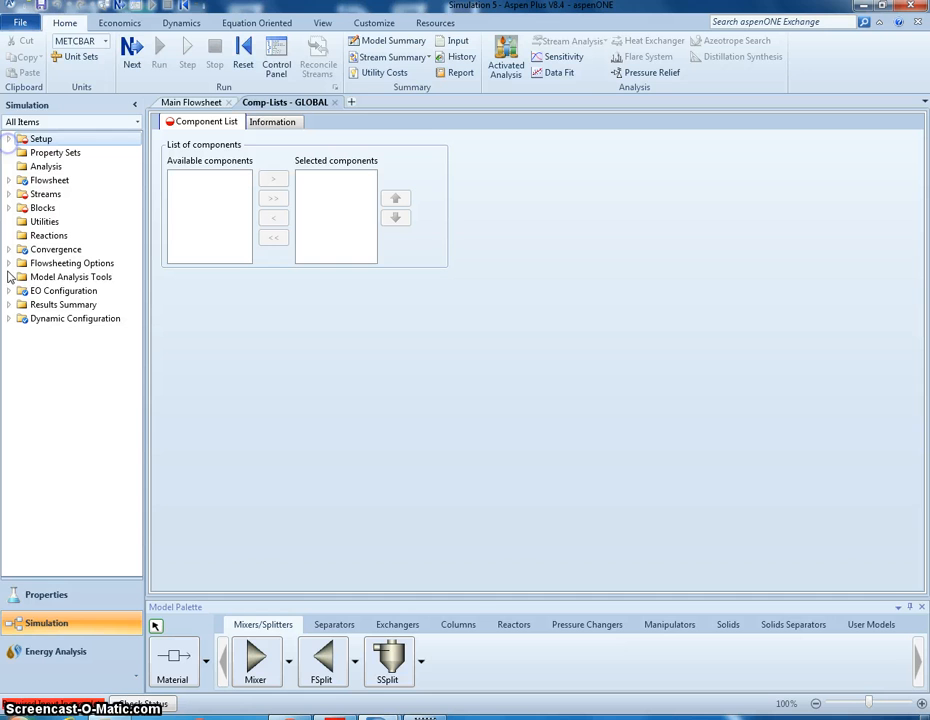
- Switch to the Properties environment and add WATER and METHANOL as components
click(72, 605)
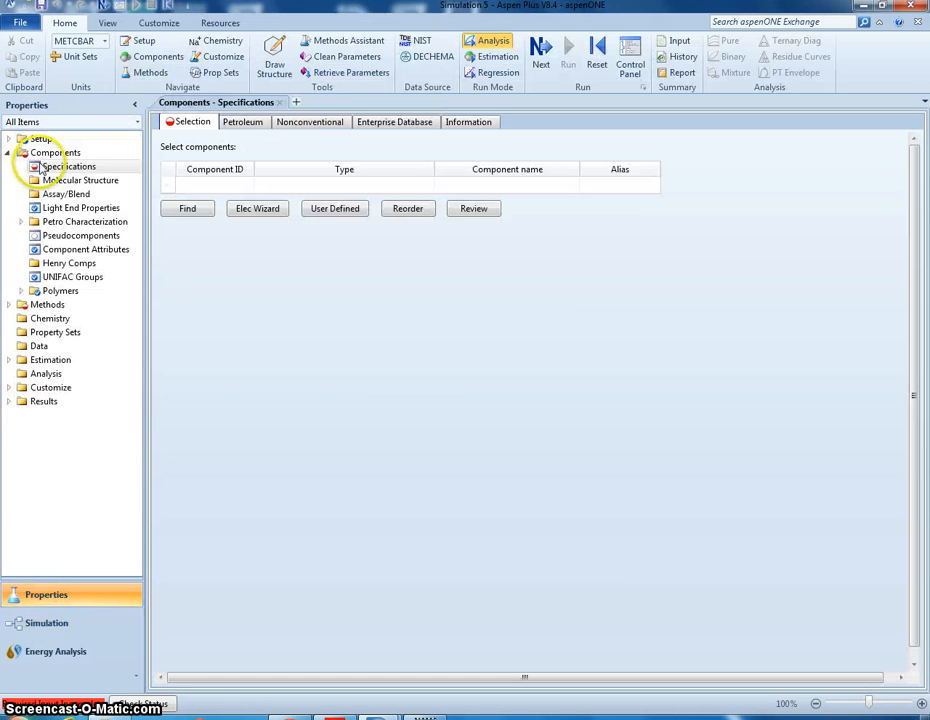
click(230, 185)
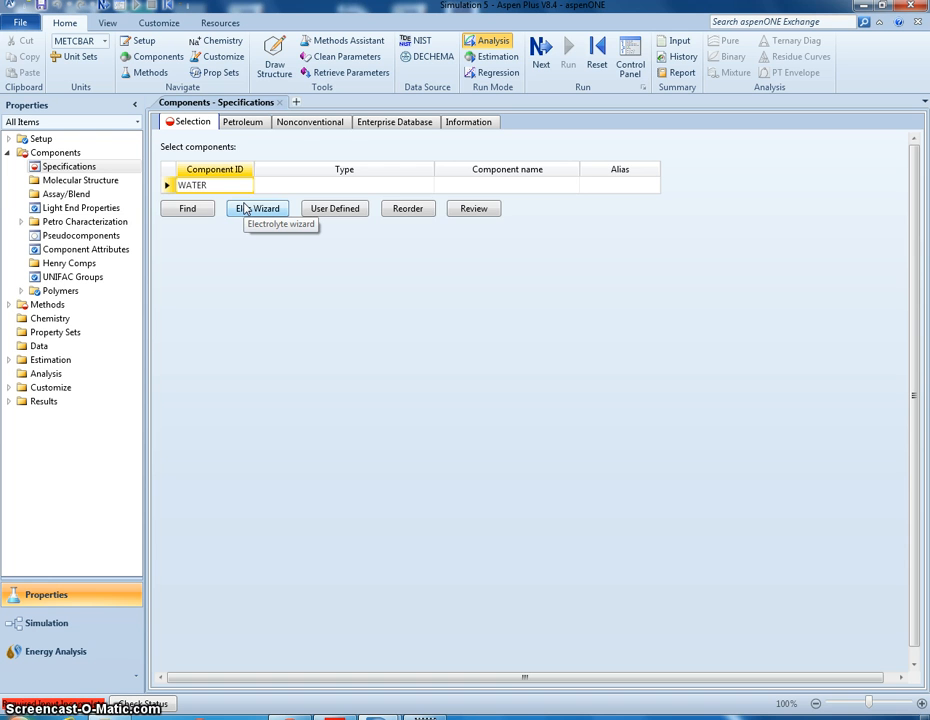
key(Return)
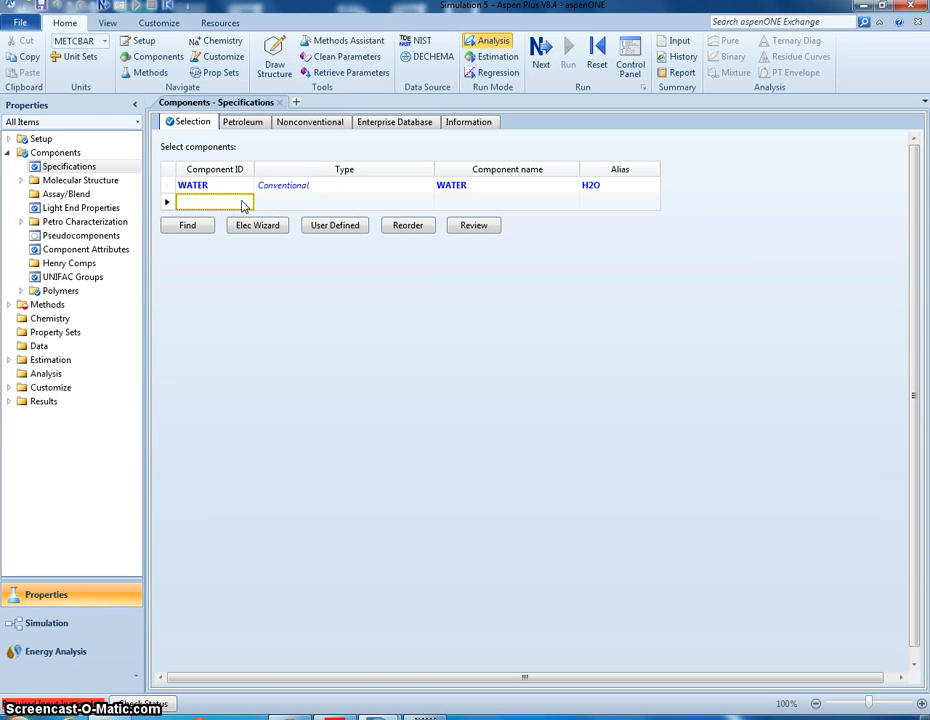
text(METHANOL)
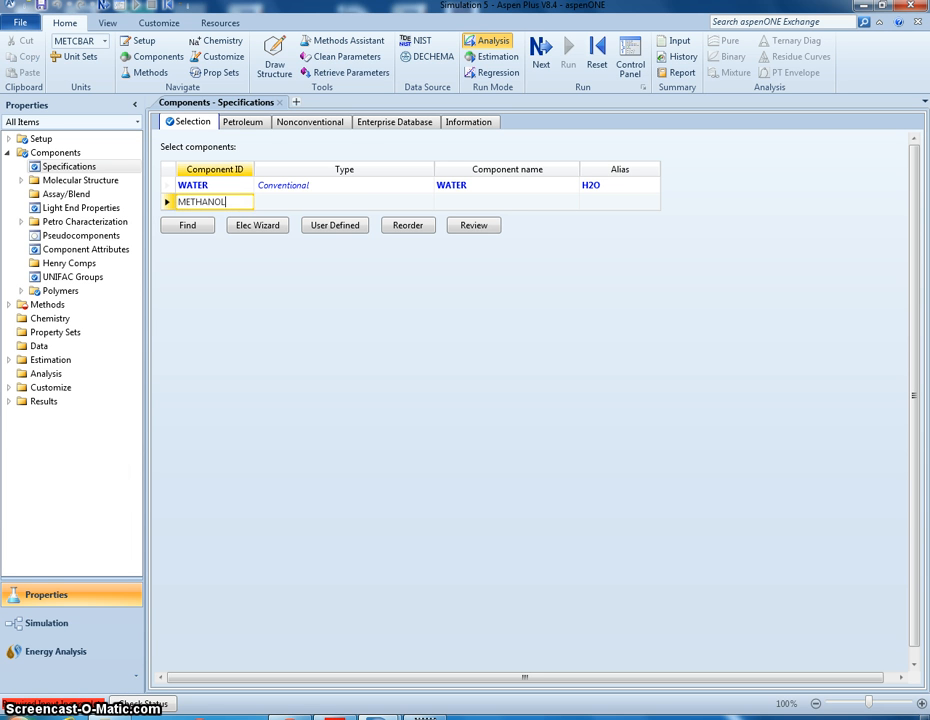
key(Return)
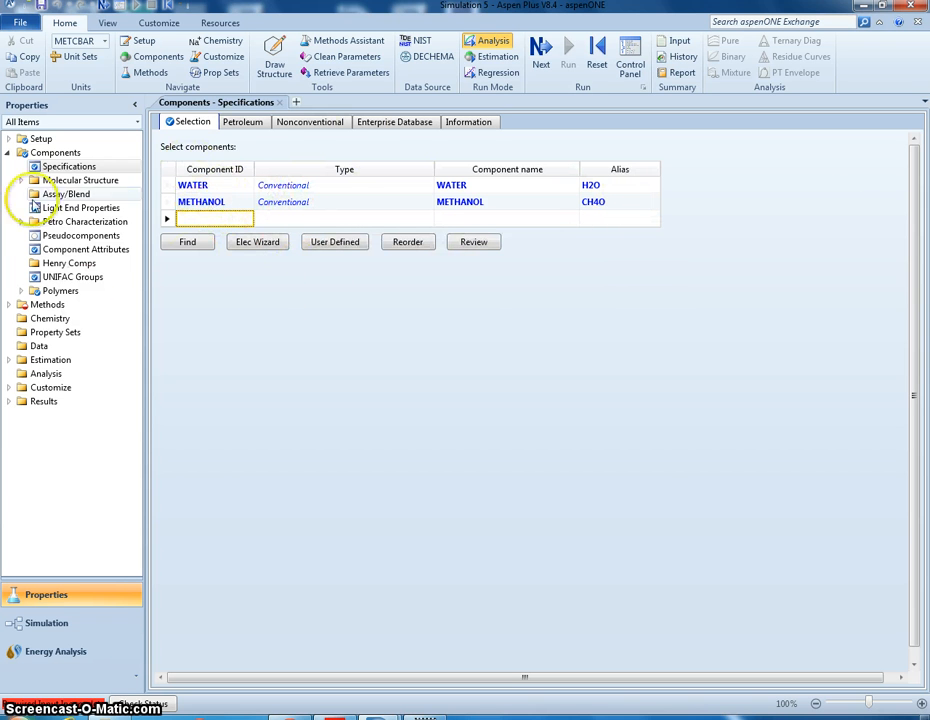
- Set the base property method to NRTL in the Methods specifications
click(8, 153)
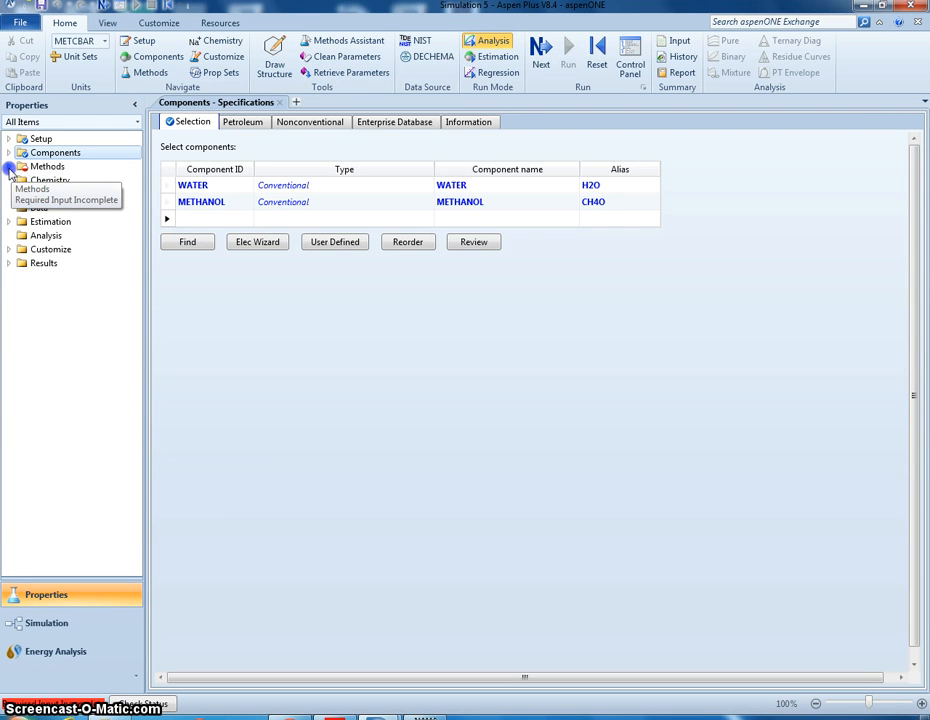
click(8, 167)
click(63, 181)
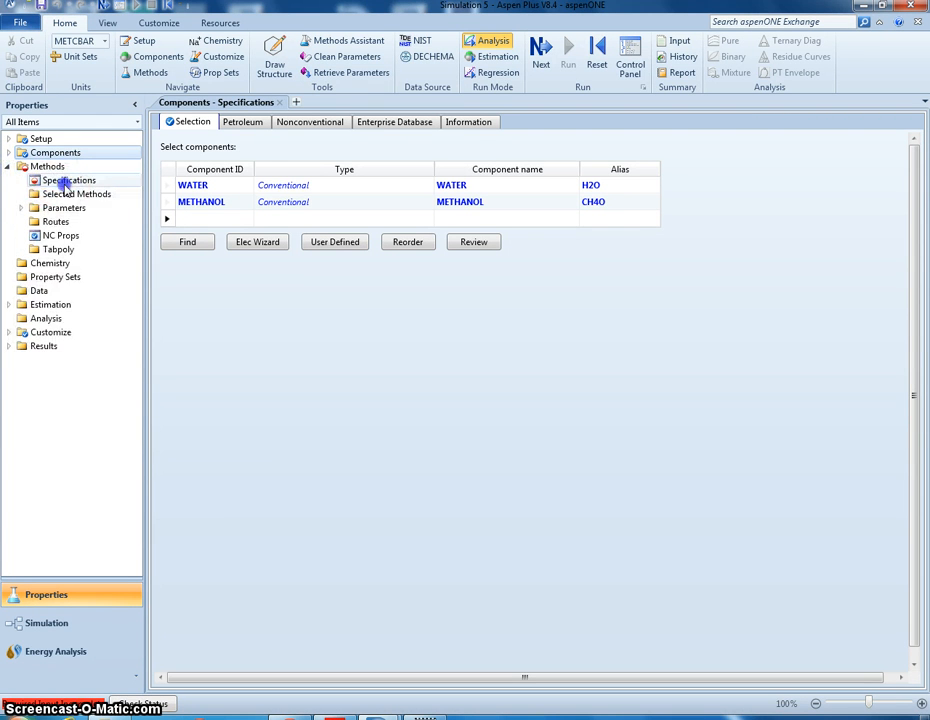
click(293, 177)
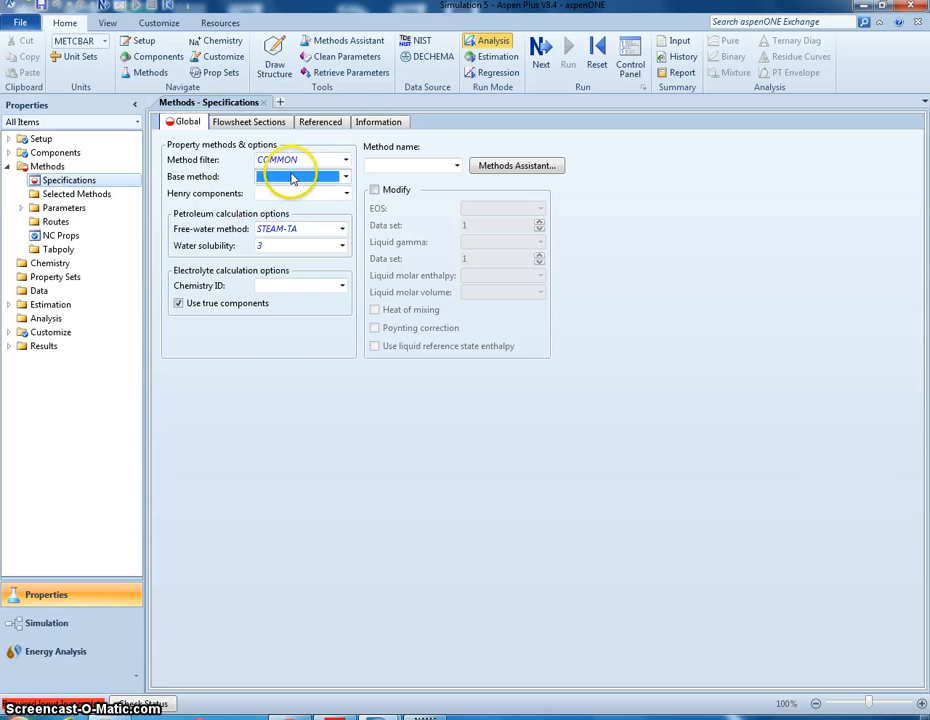
click(303, 177)
click(301, 236)
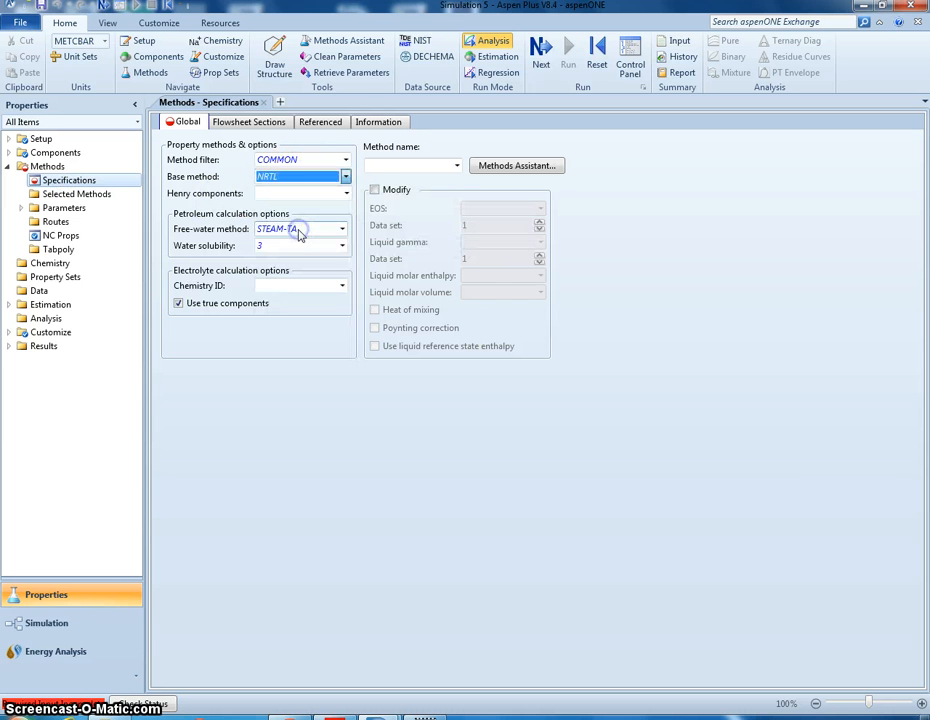
click(213, 183)
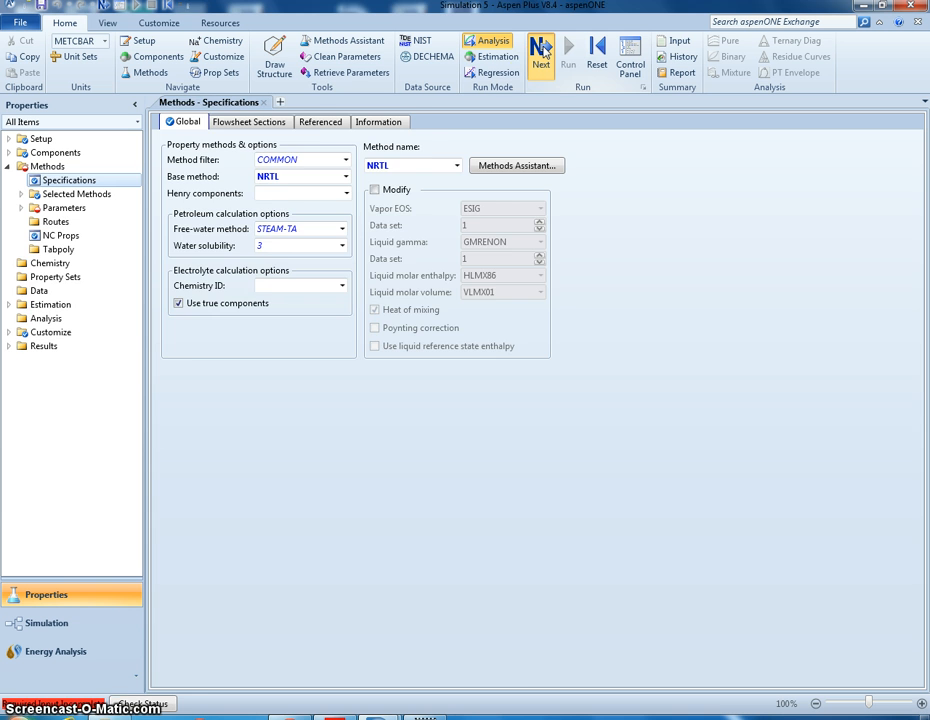
- Advance to the NRTL binary interaction parameters for water and methanol, and dismiss the prompt for the next step
click(541, 52)
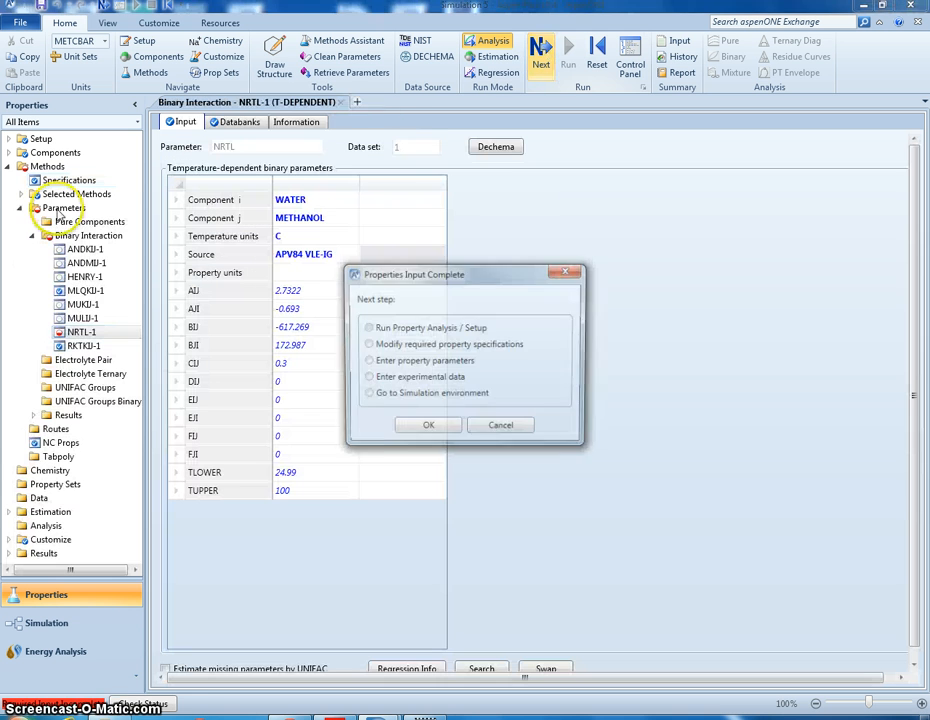
click(569, 271)
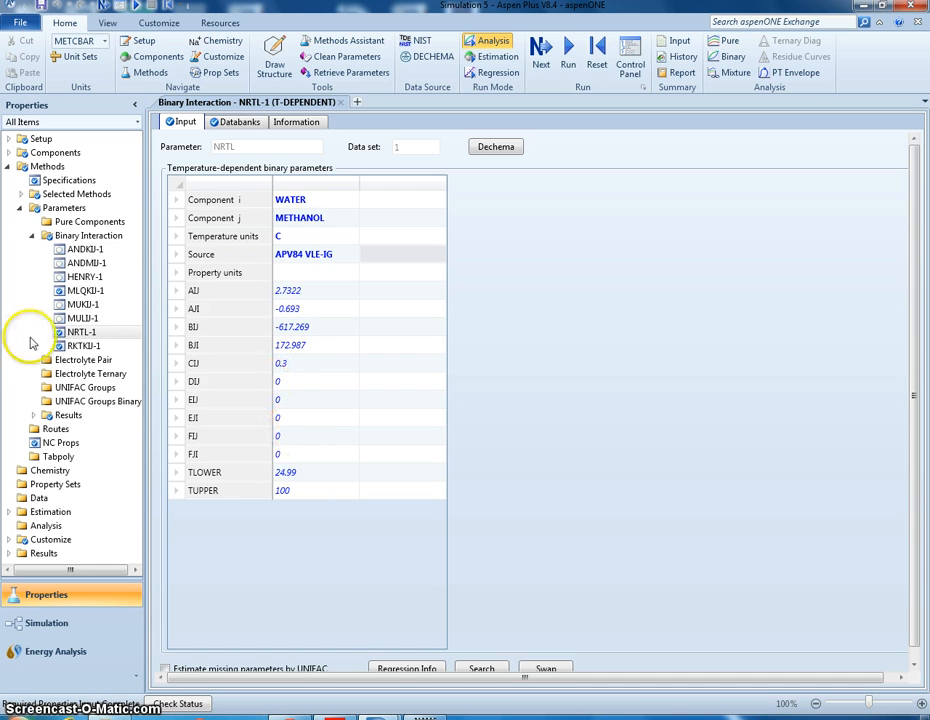
click(10, 166)
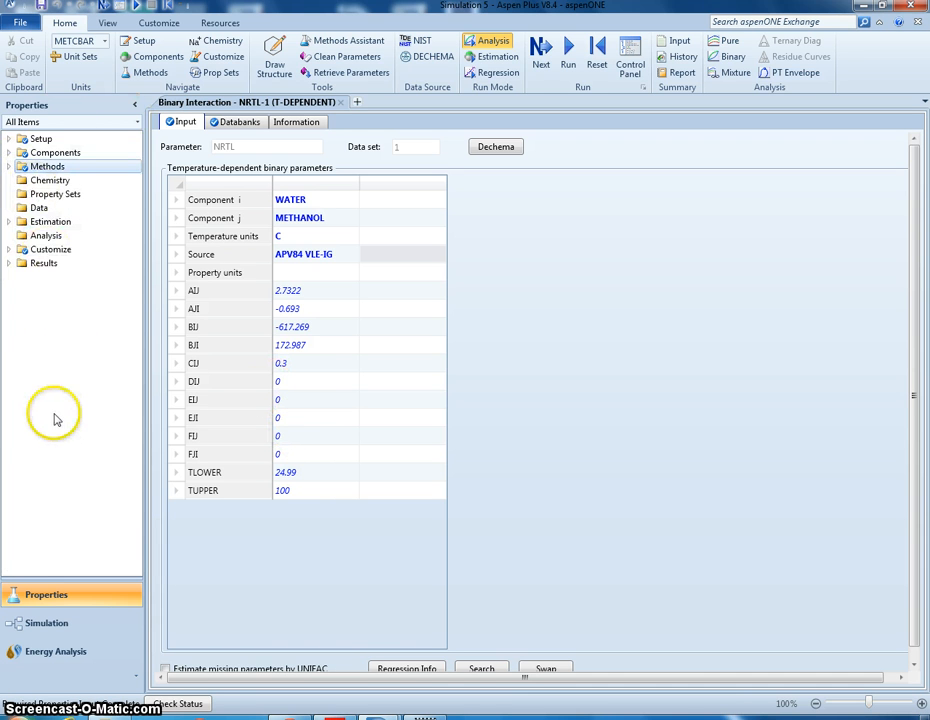
- Return to the Simulation environment and open the FEED stream's input specifications
click(42, 625)
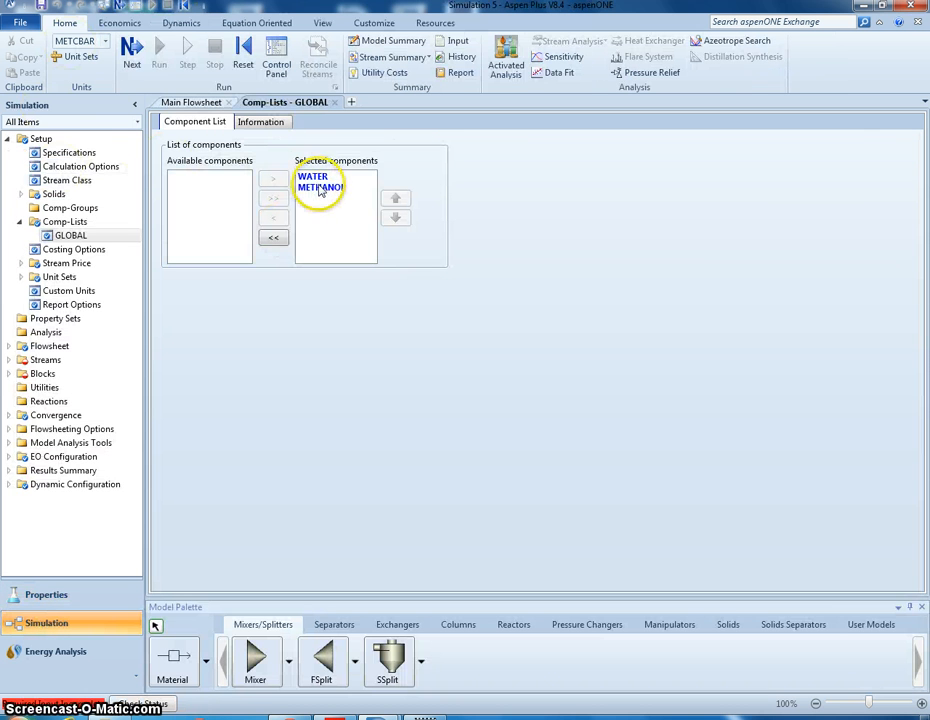
click(9, 139)
click(31, 194)
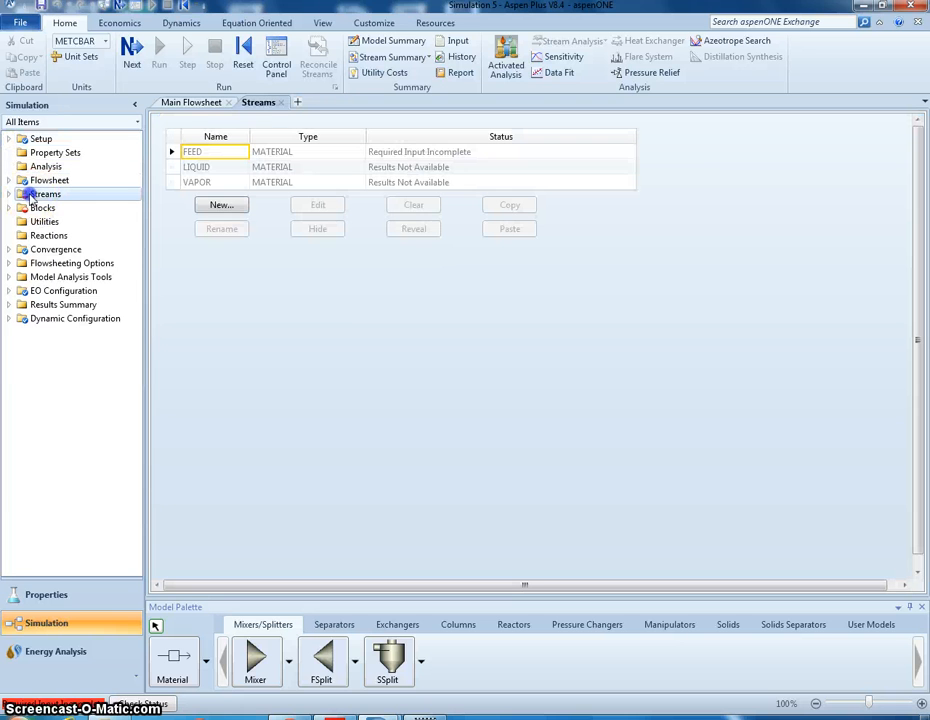
click(8, 194)
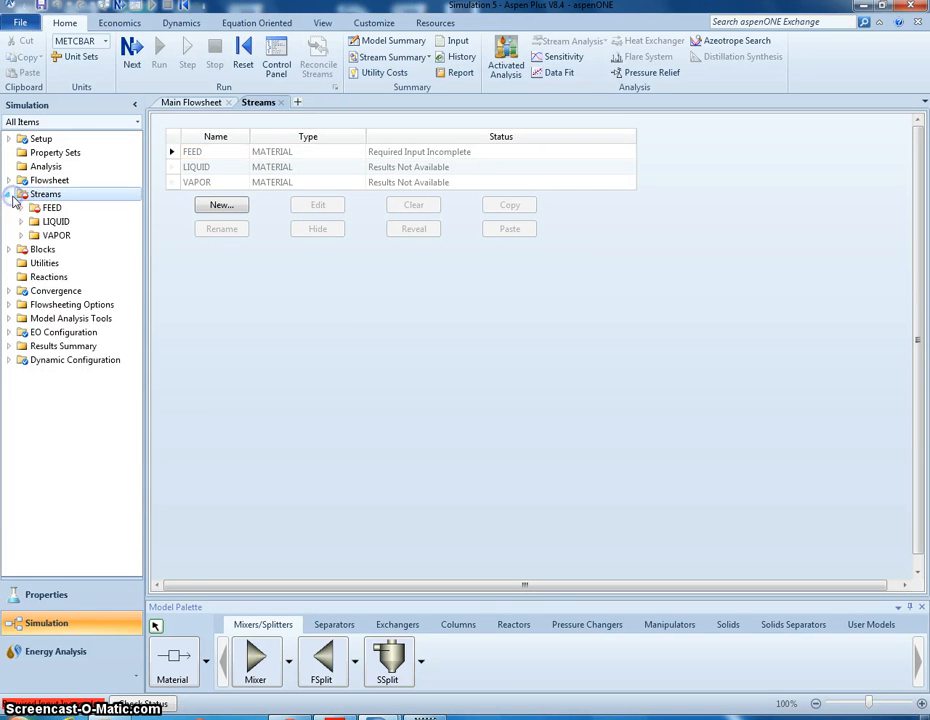
click(35, 208)
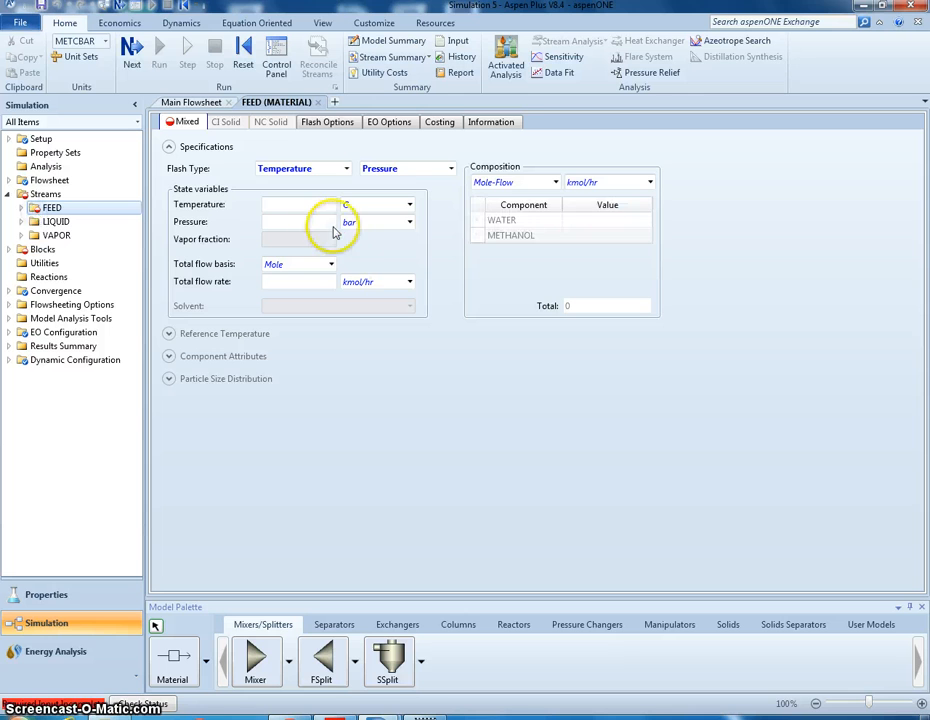
- Set the FEED stream's temperature to 180 F
click(335, 717)
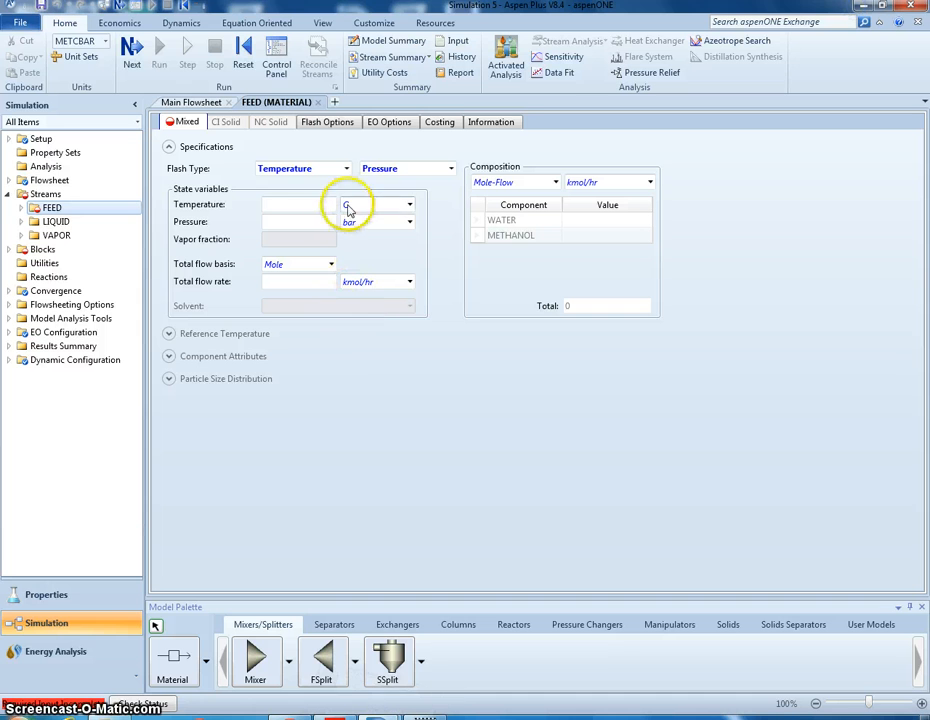
click(293, 206)
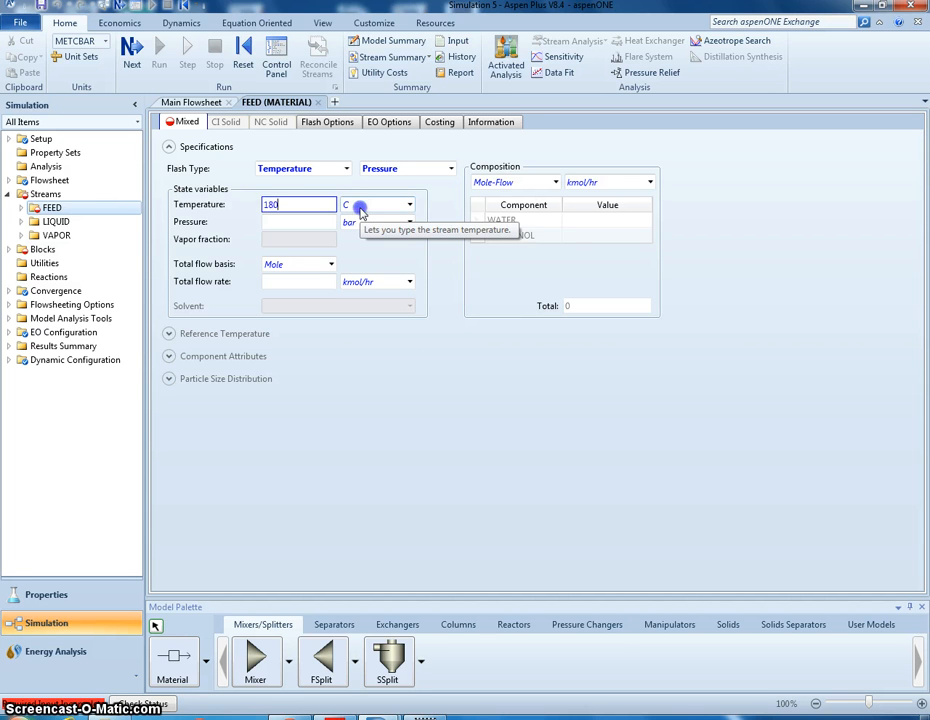
click(409, 205)
click(367, 229)
- Set the FEED stream's pressure to 20 psi
click(285, 218)
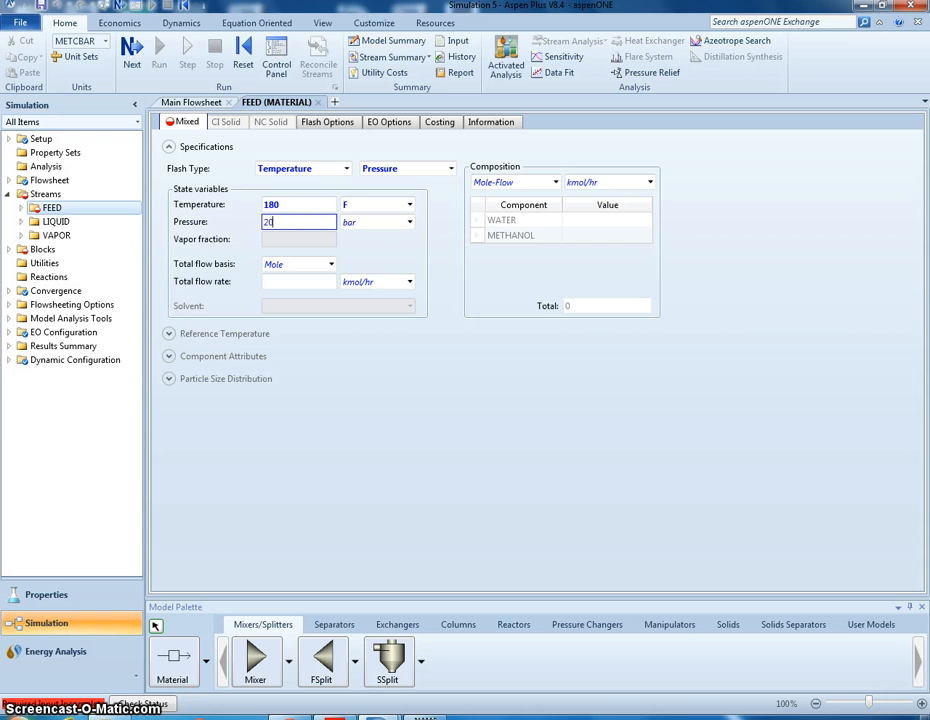
click(409, 222)
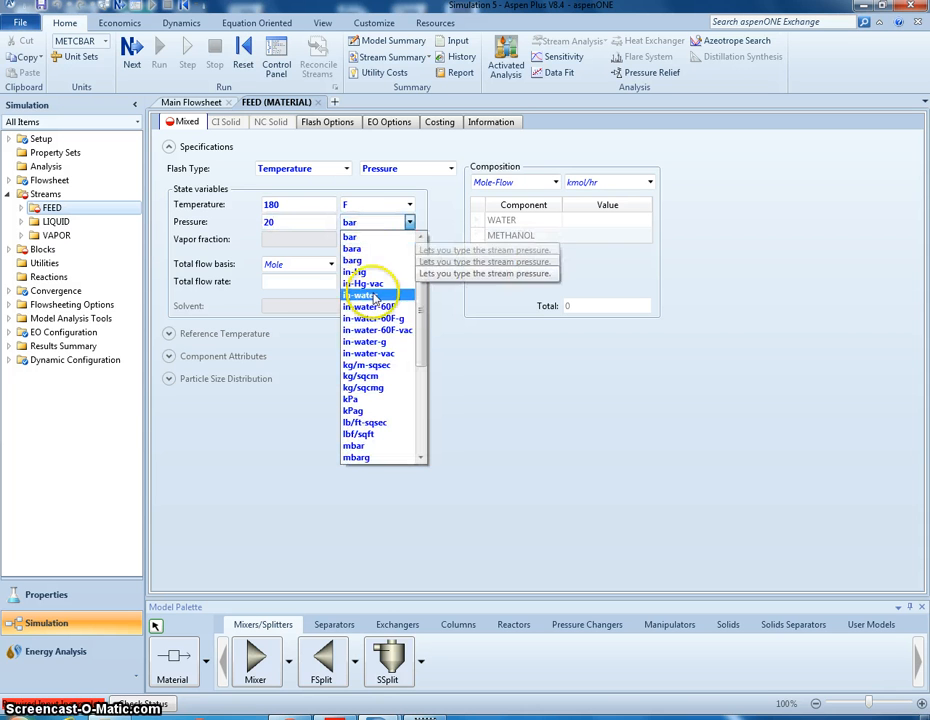
scroll(380, 345, down, 1)
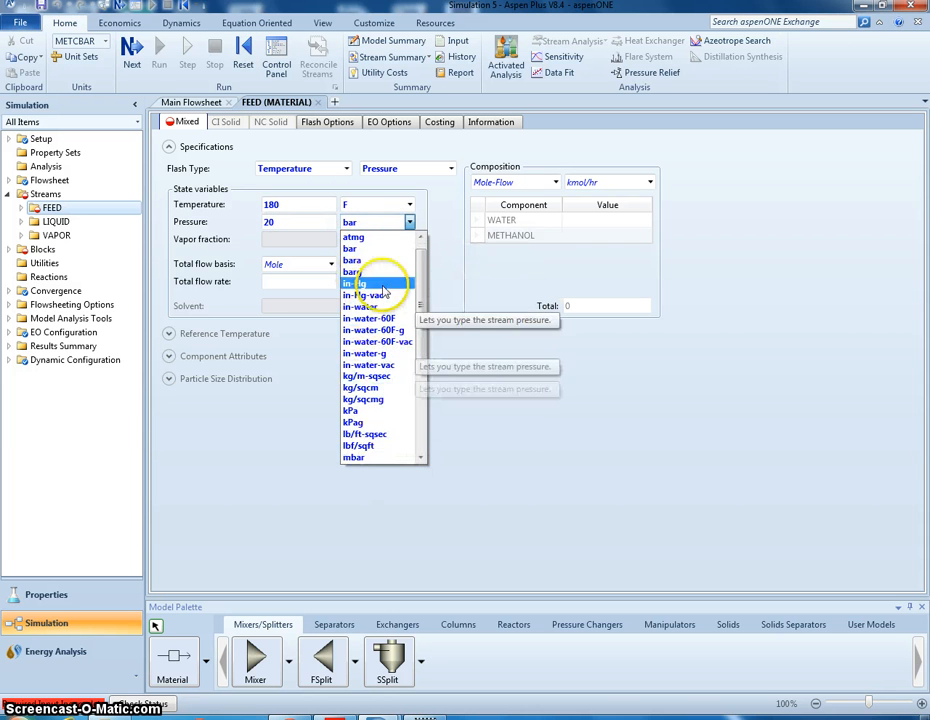
scroll(380, 338, down, 5)
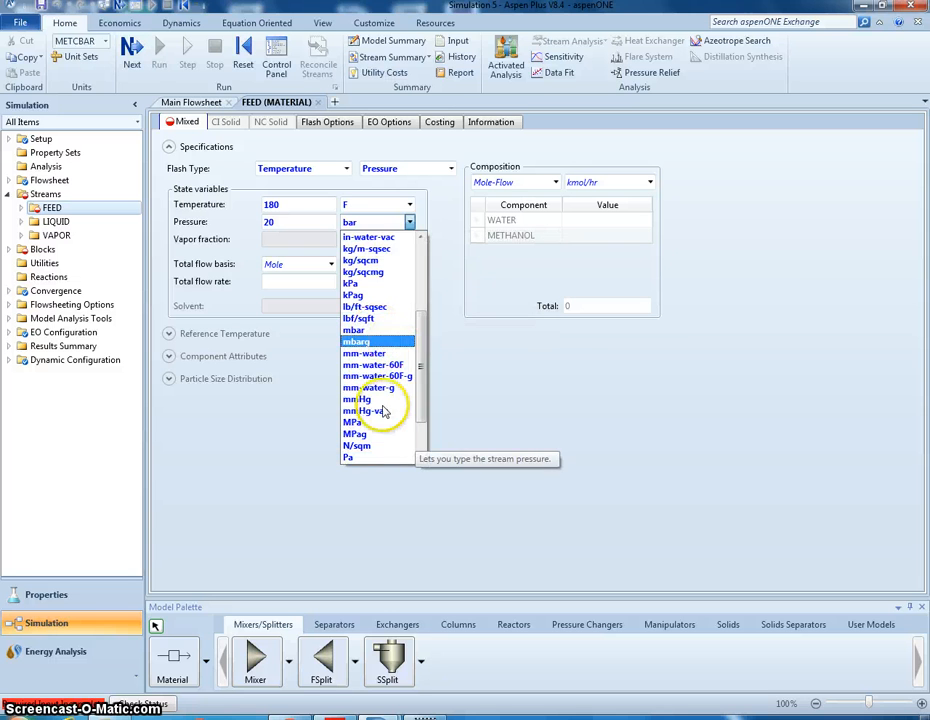
click(356, 425)
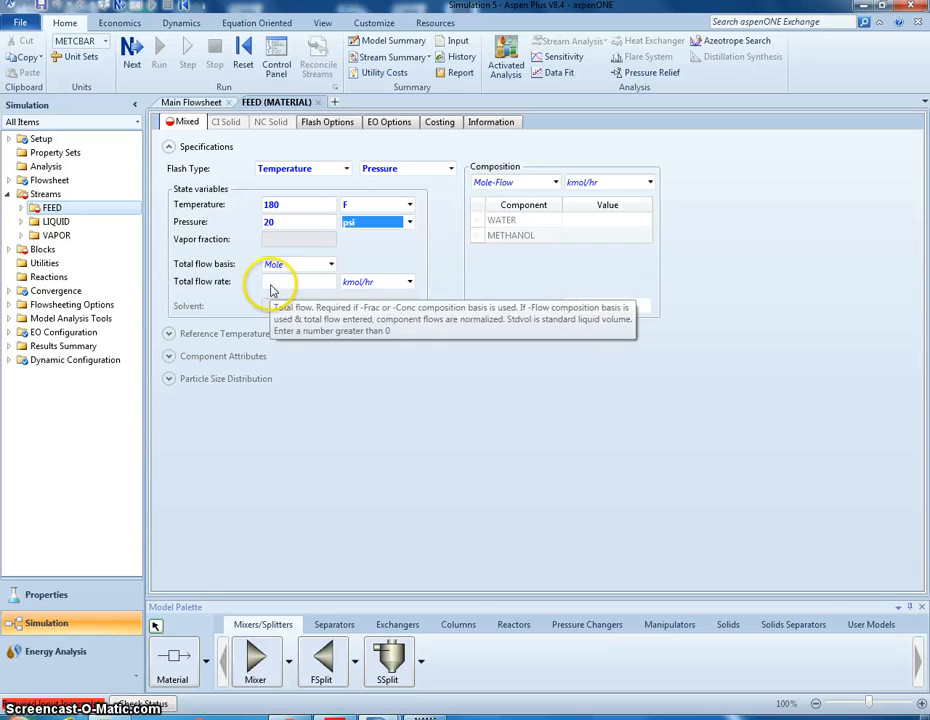
click(311, 265)
click(311, 265)
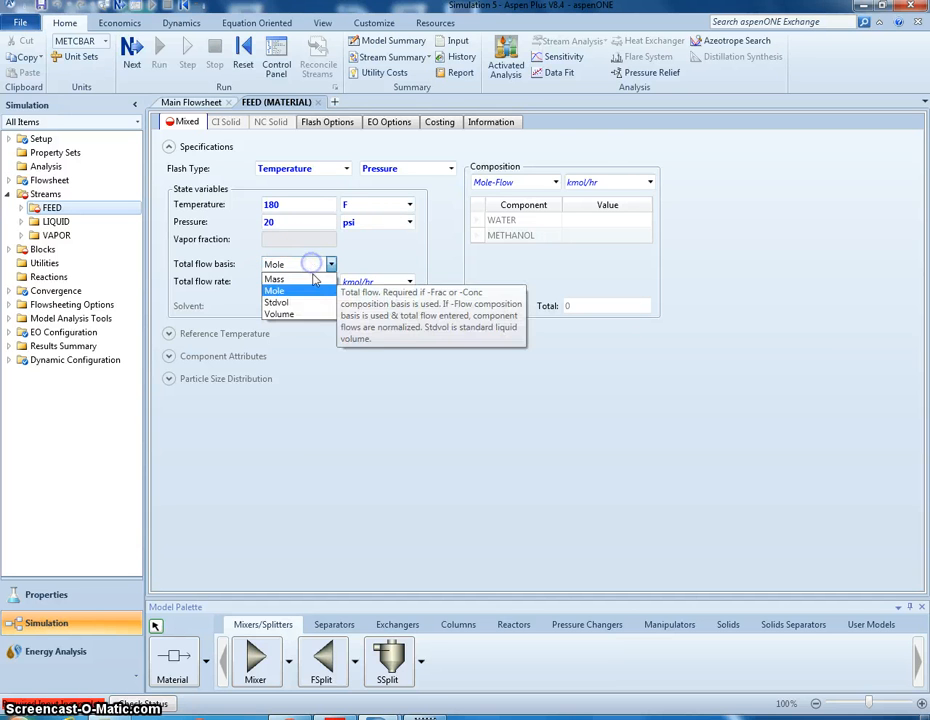
click(550, 180)
click(552, 182)
click(554, 183)
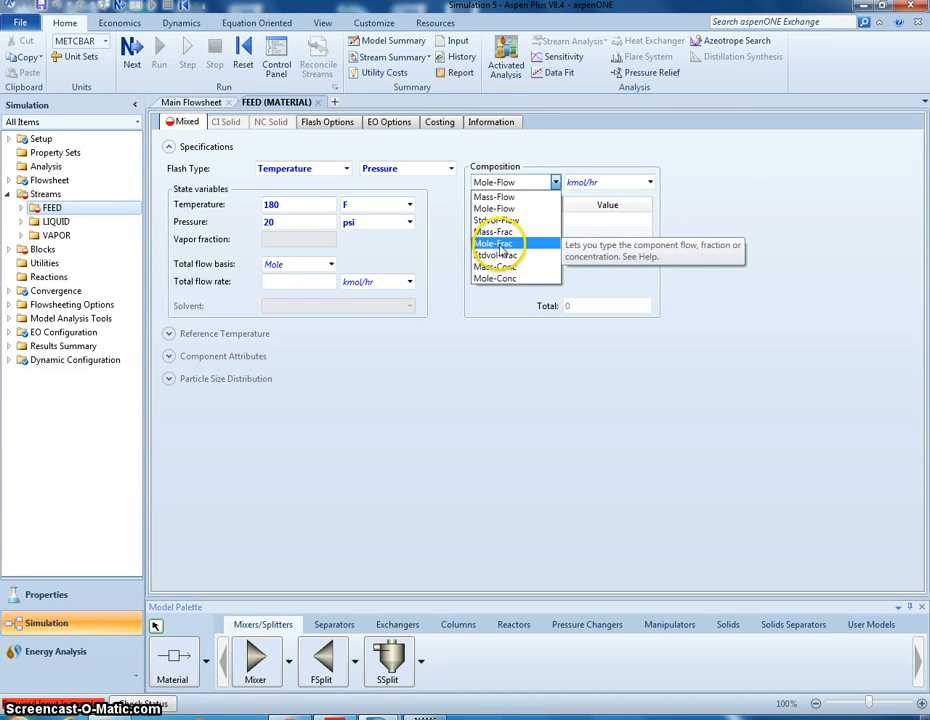
click(297, 168)
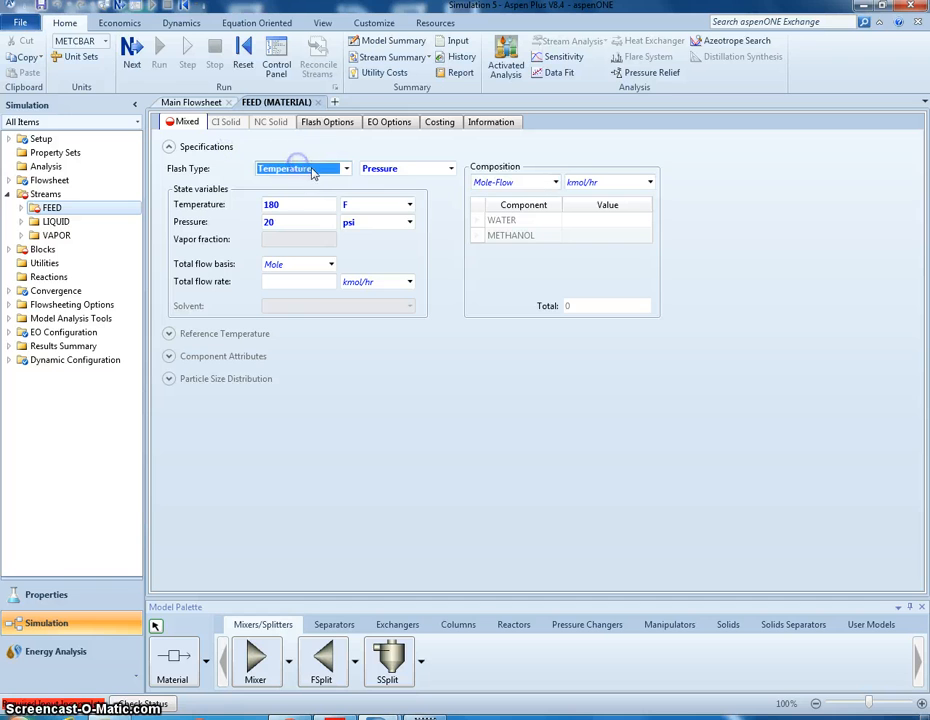
click(316, 169)
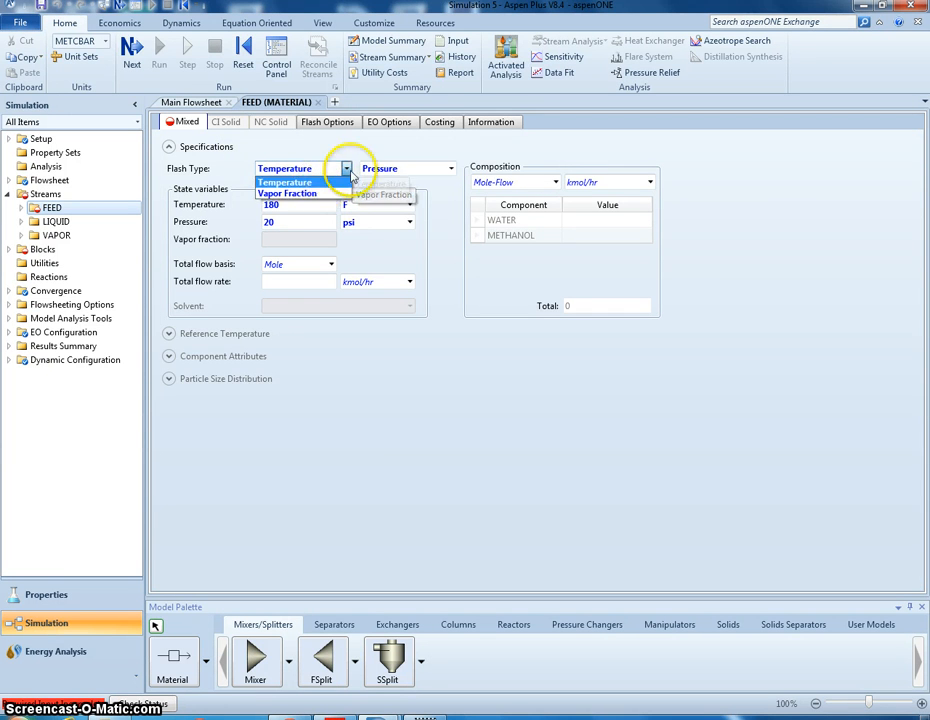
click(363, 168)
click(366, 170)
click(450, 168)
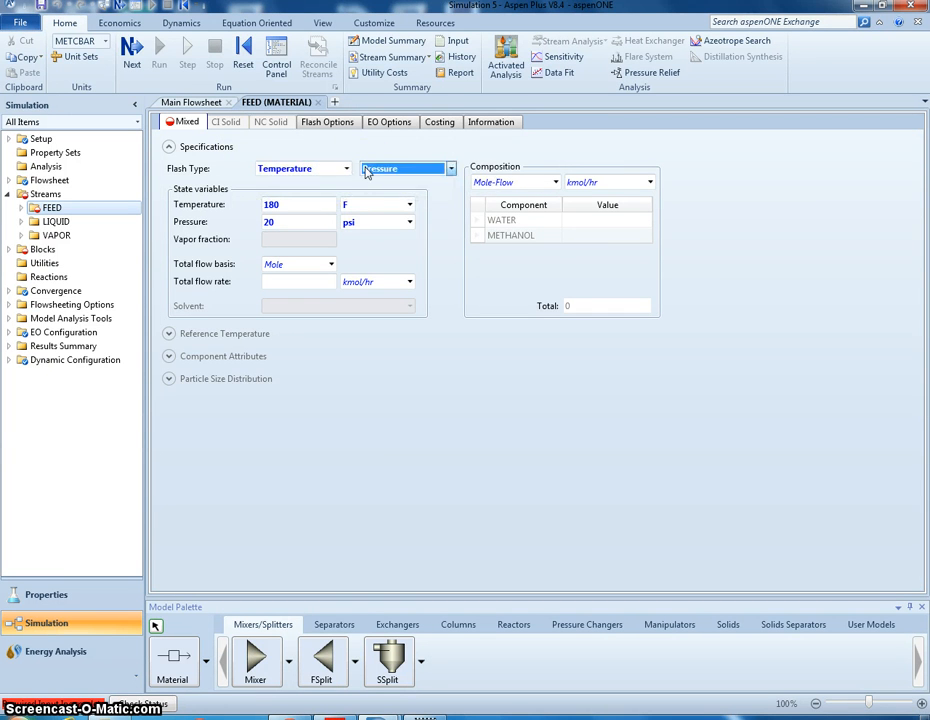
- Specify the FEED composition as mole flows in lbmol/hr, with 50 for WATER and 50 for METHANOL
click(570, 225)
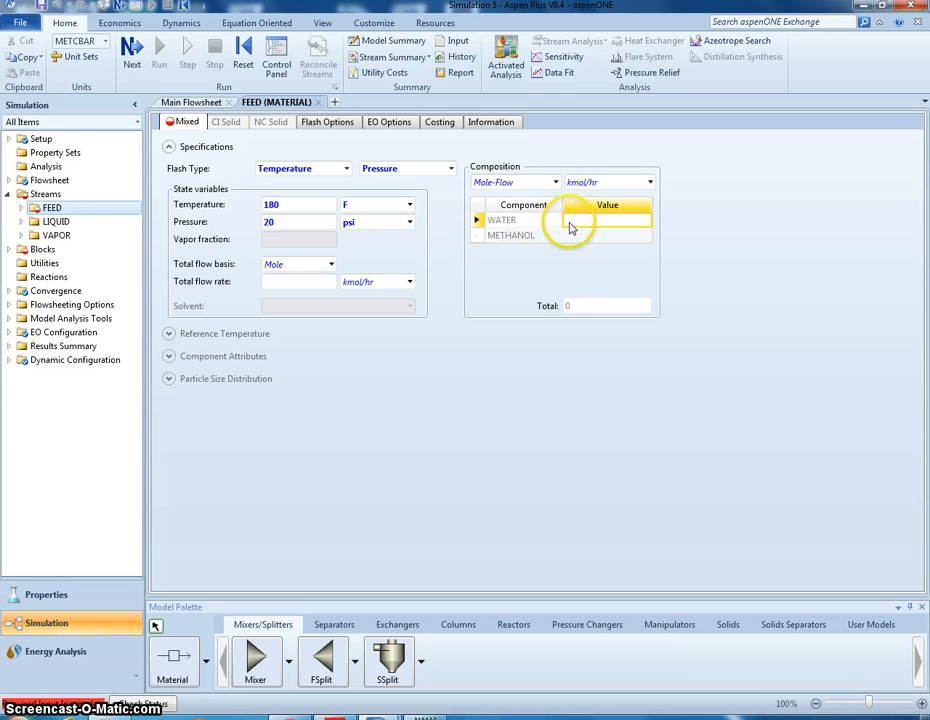
click(587, 183)
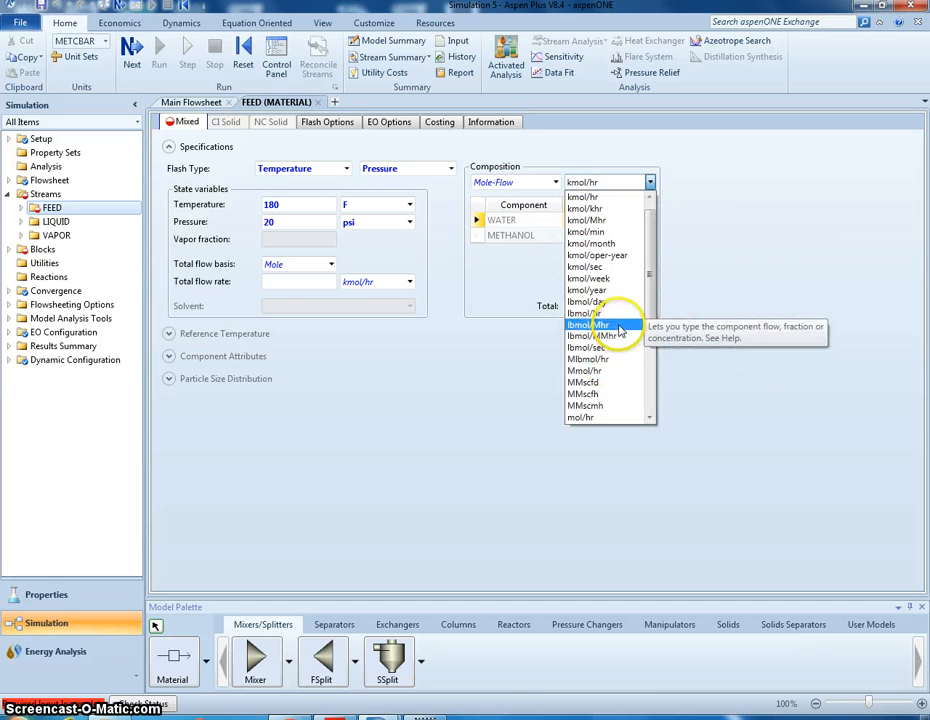
click(612, 315)
click(607, 227)
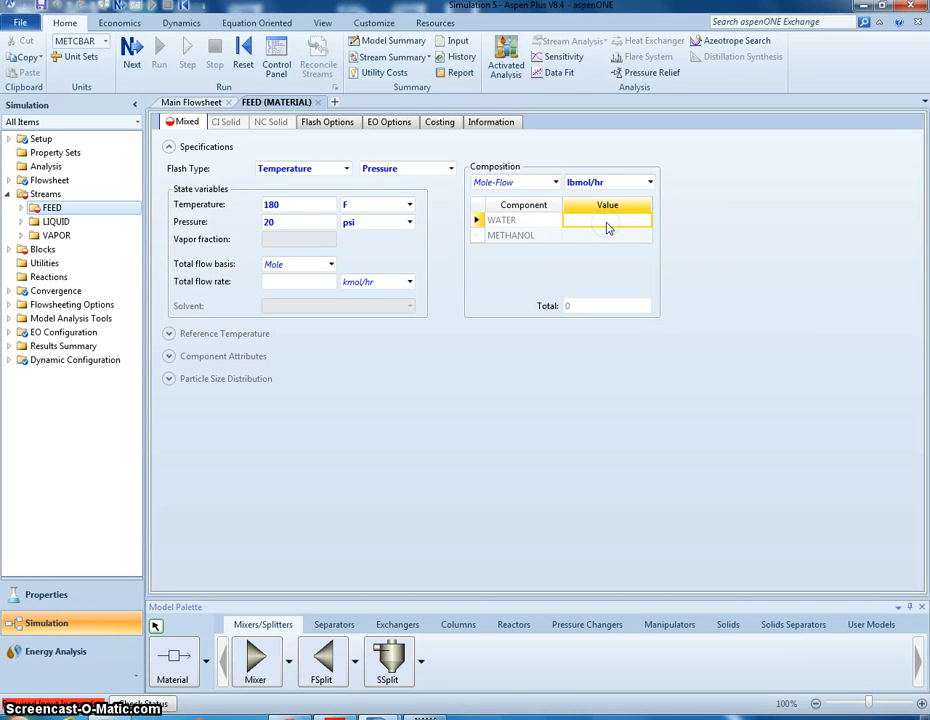
click(624, 236)
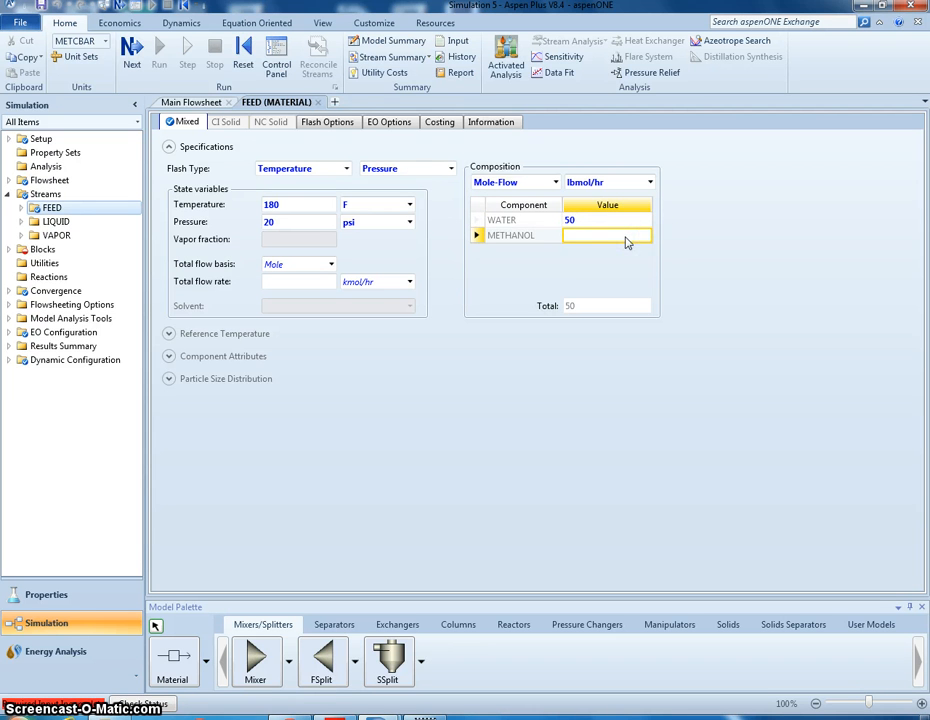
click(560, 268)
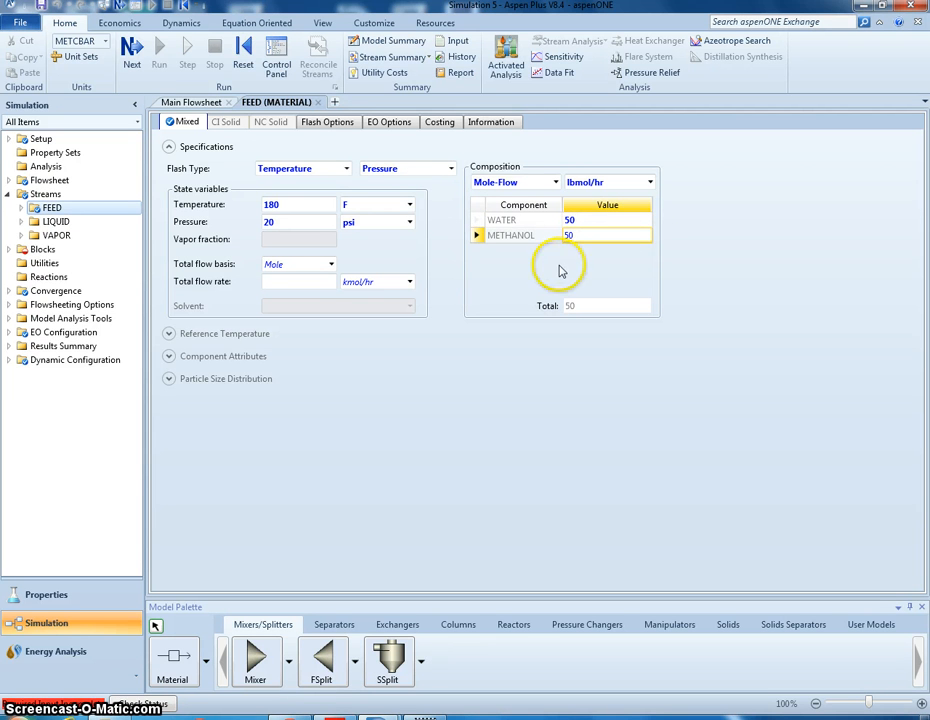
- Open the FLASH block's specifications, set its flash type to Duty and Pressure, and enter a duty of 0 cal/sec
click(9, 250)
click(40, 264)
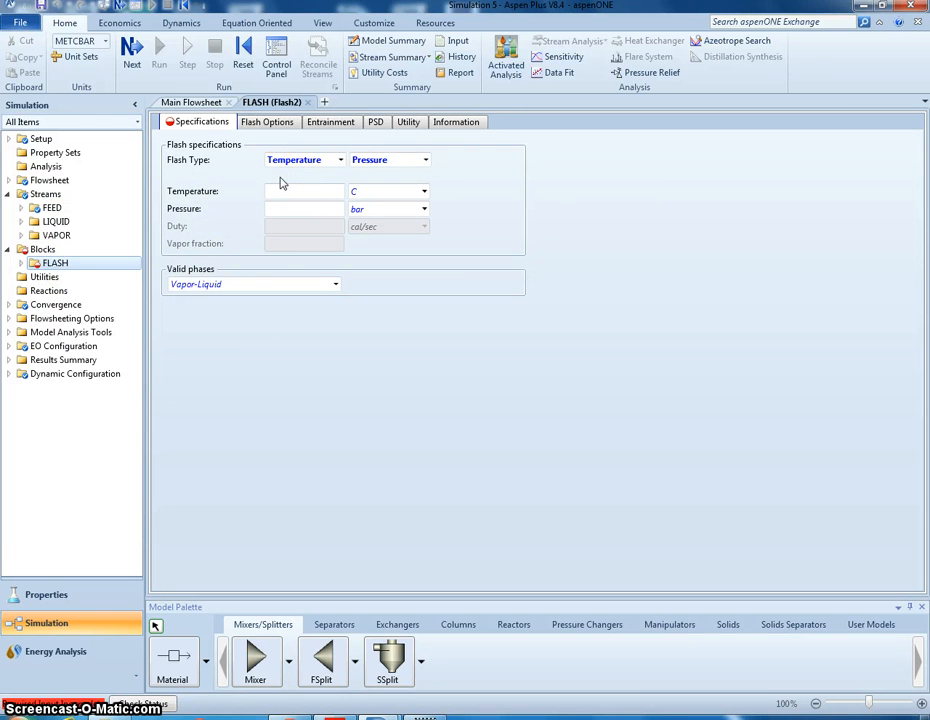
click(332, 160)
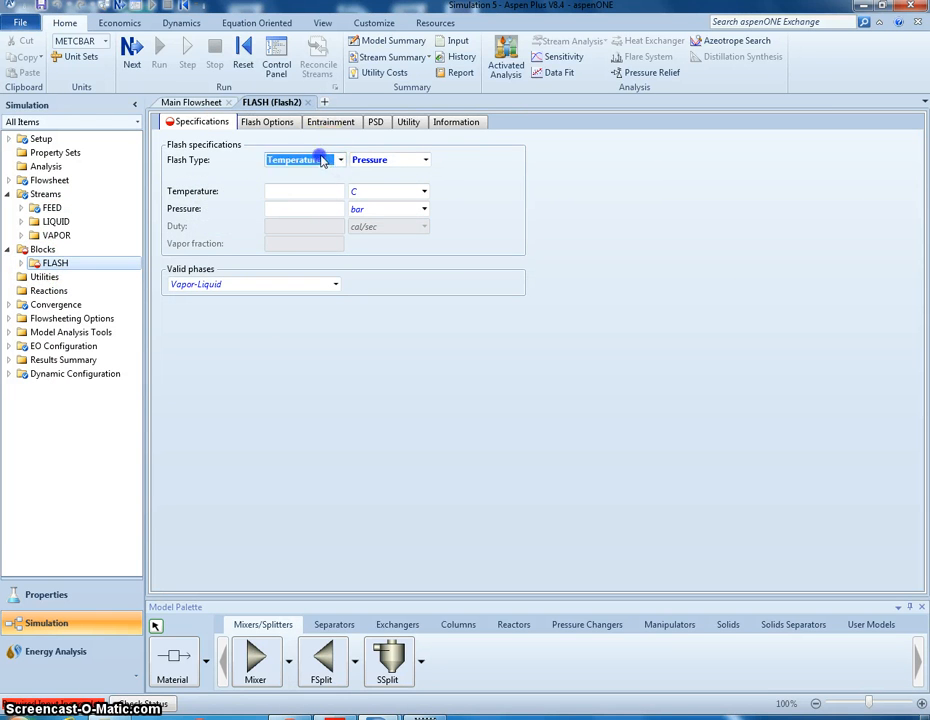
click(340, 161)
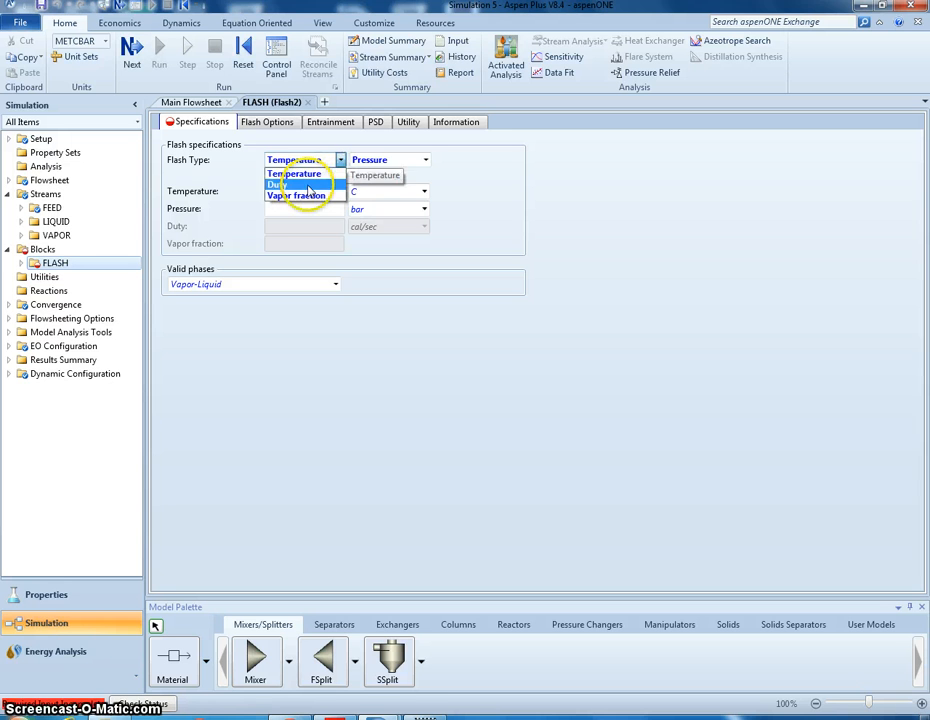
click(297, 186)
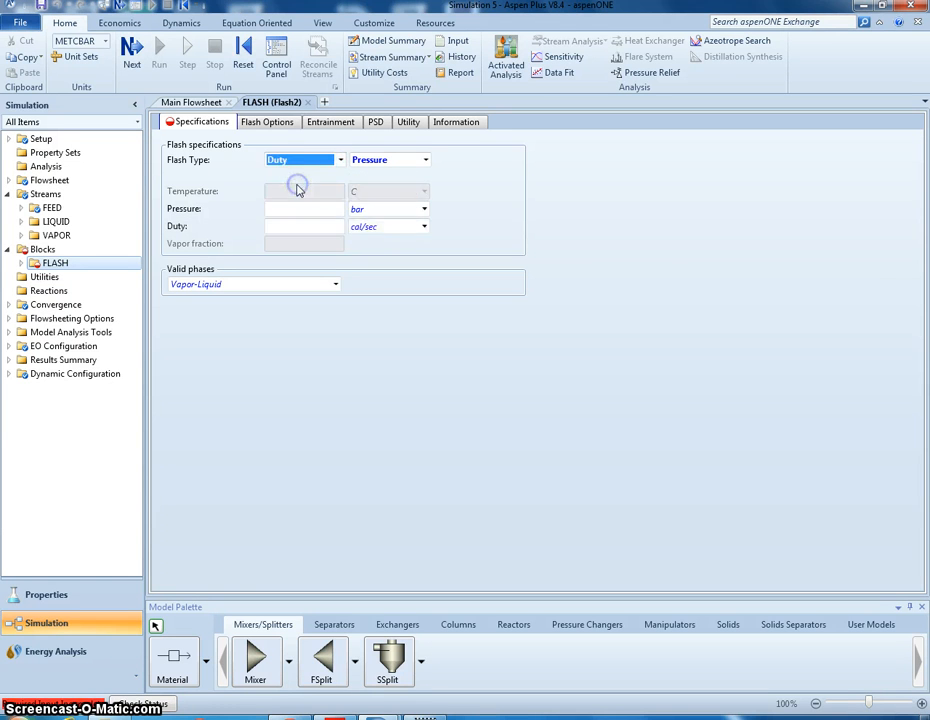
click(310, 228)
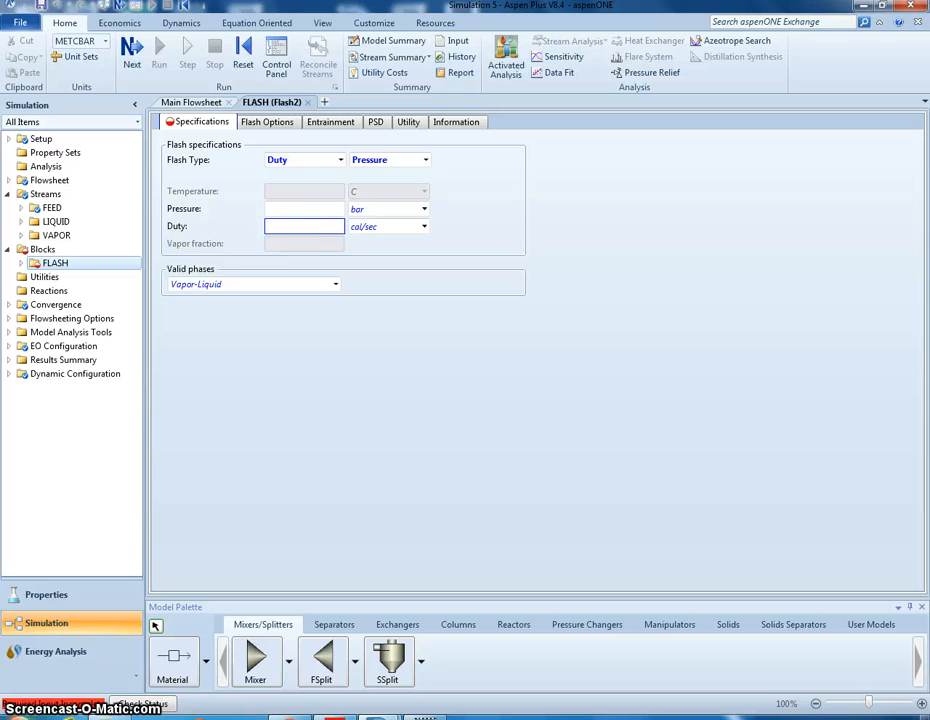
text(0)
- Set the FLASH block's pressure to 1 atm
click(306, 204)
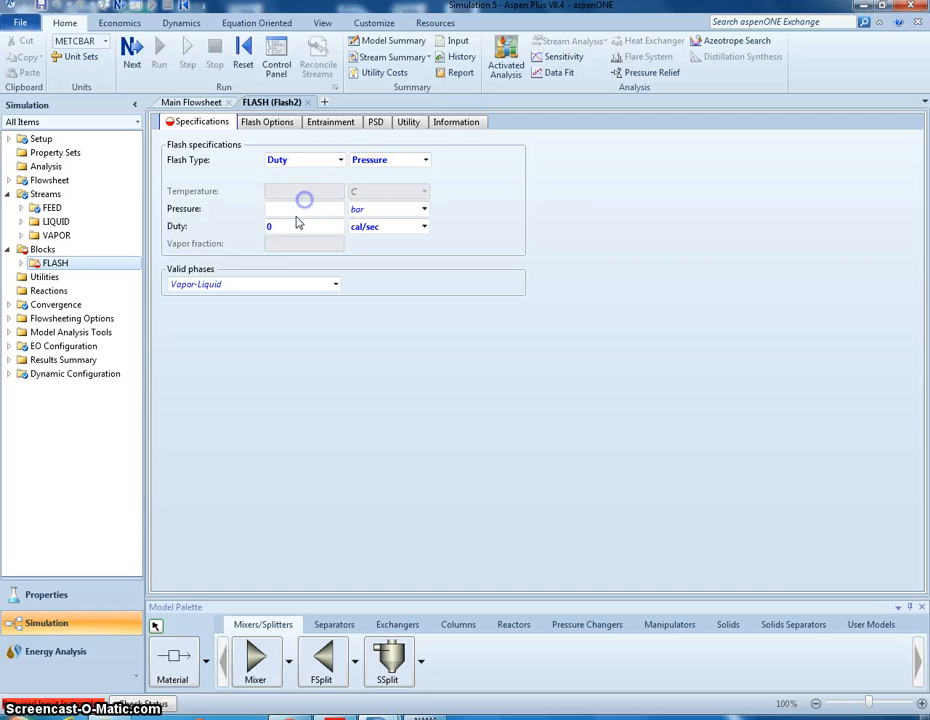
click(386, 214)
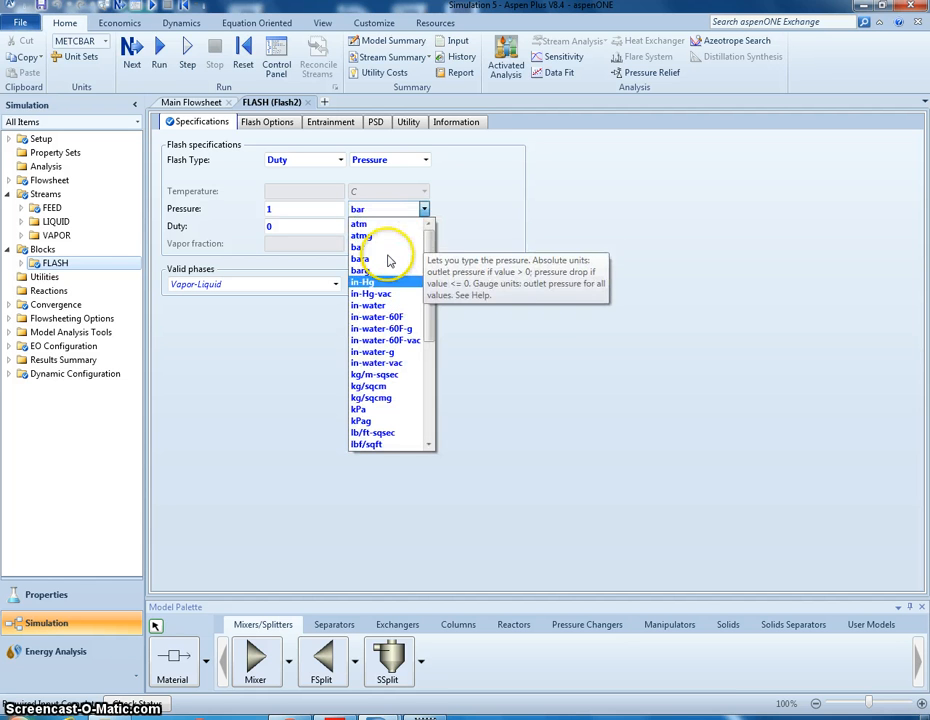
click(388, 223)
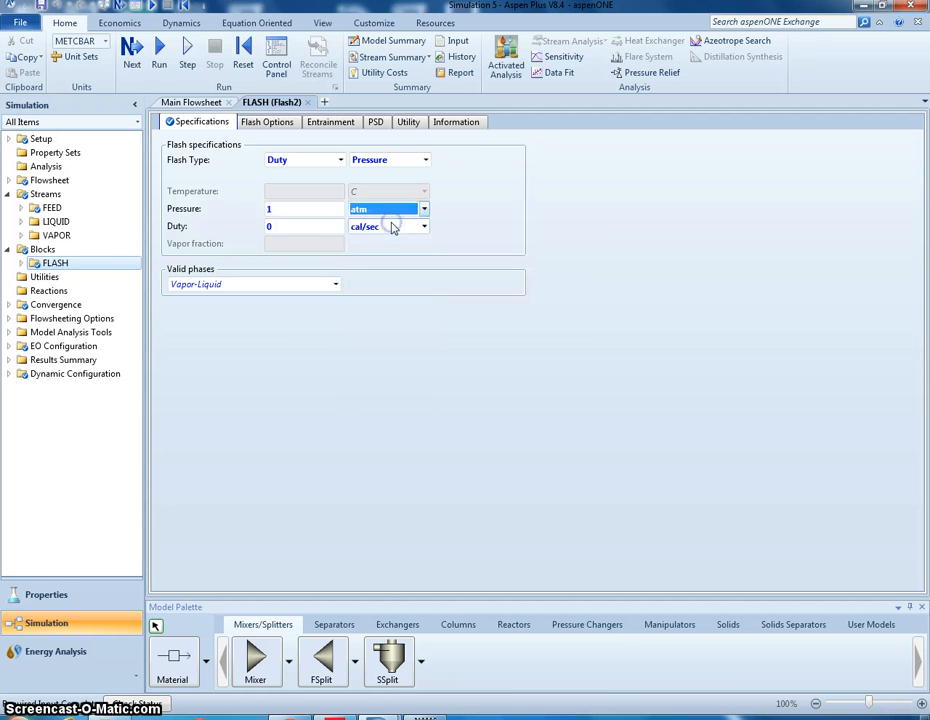
click(513, 211)
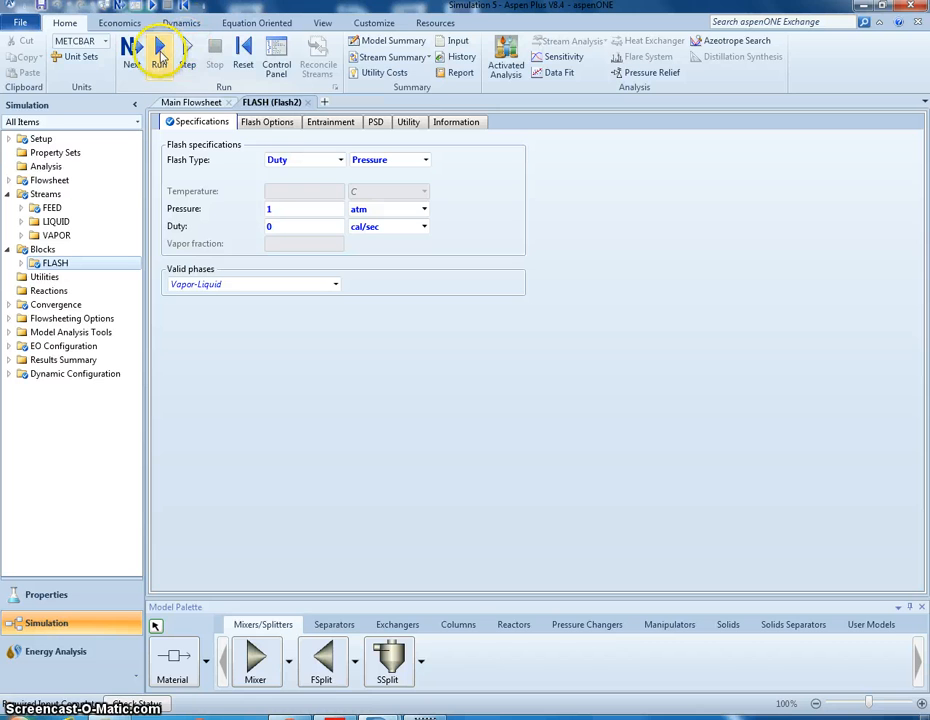
- Run the simulation, dismiss the economic analysis recommendation, and open the Streams results under Results Summary
click(160, 51)
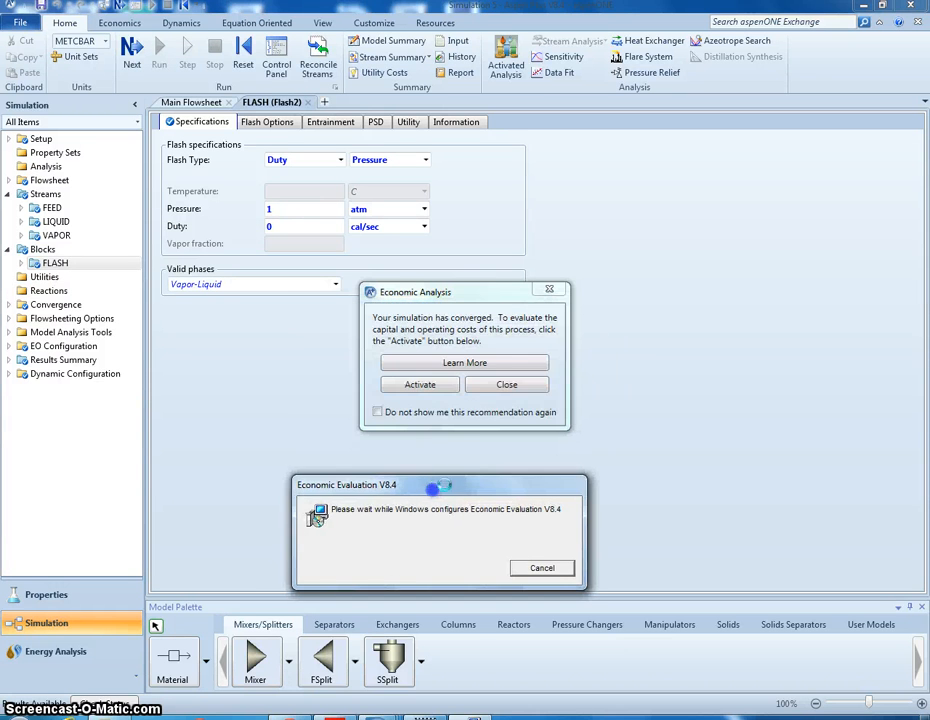
click(470, 386)
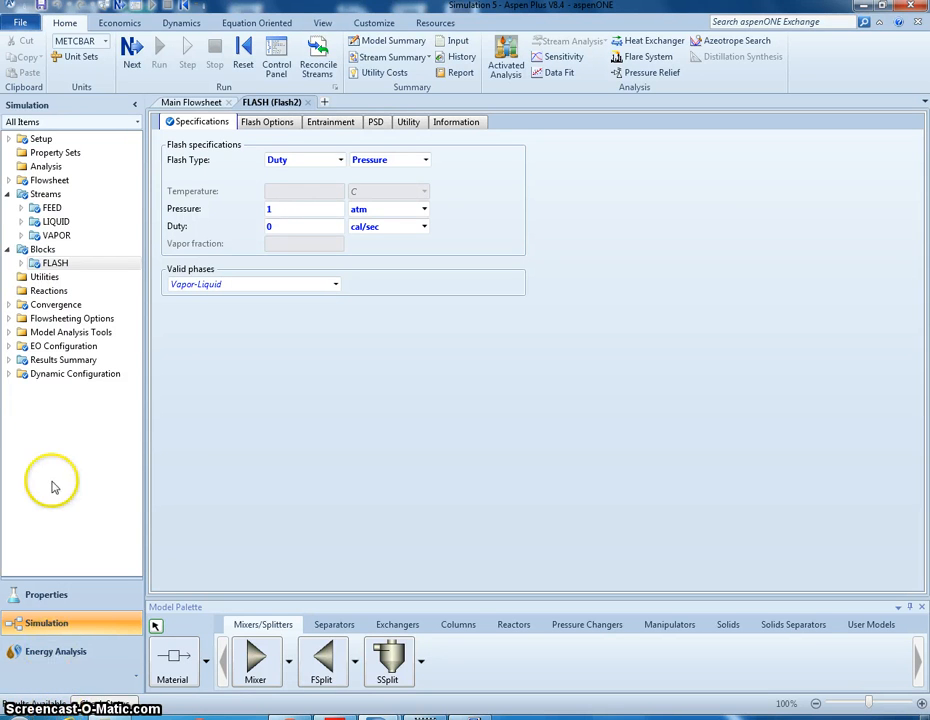
double_click(53, 362)
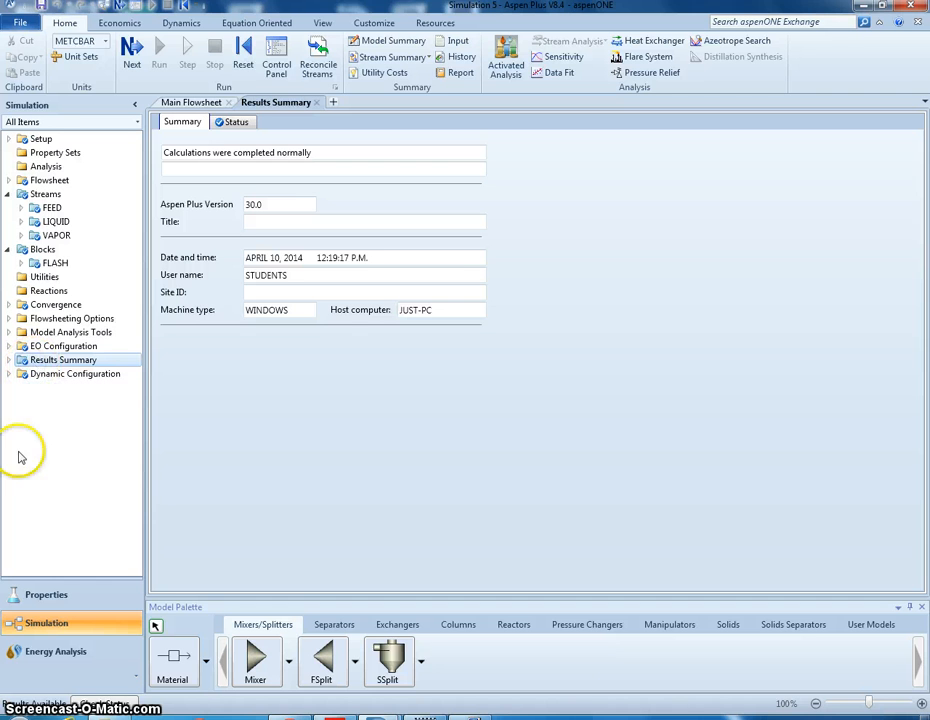
click(9, 360)
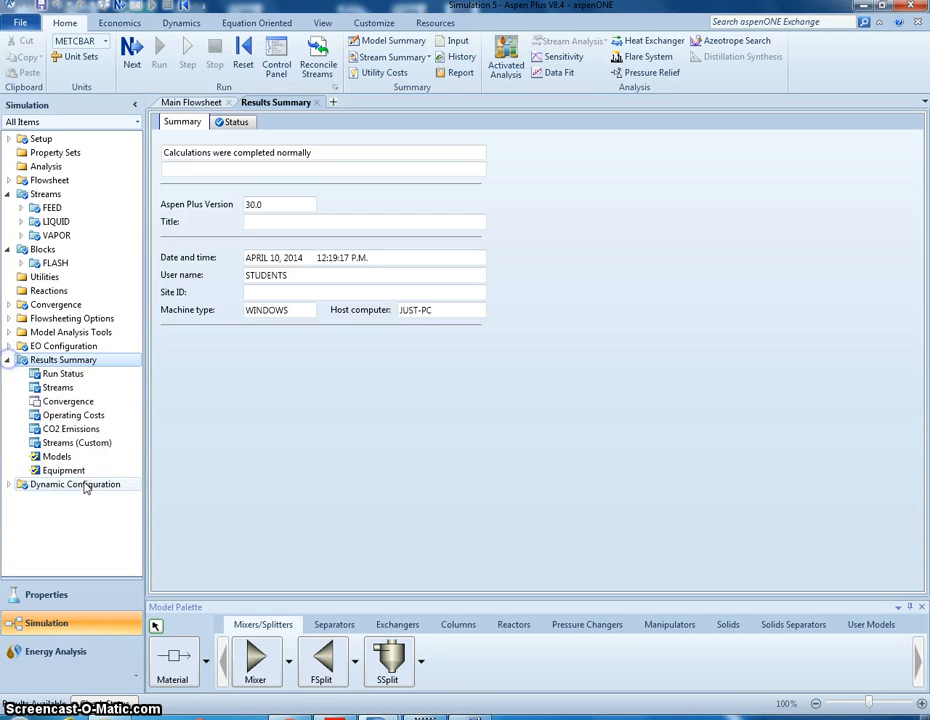
click(89, 393)
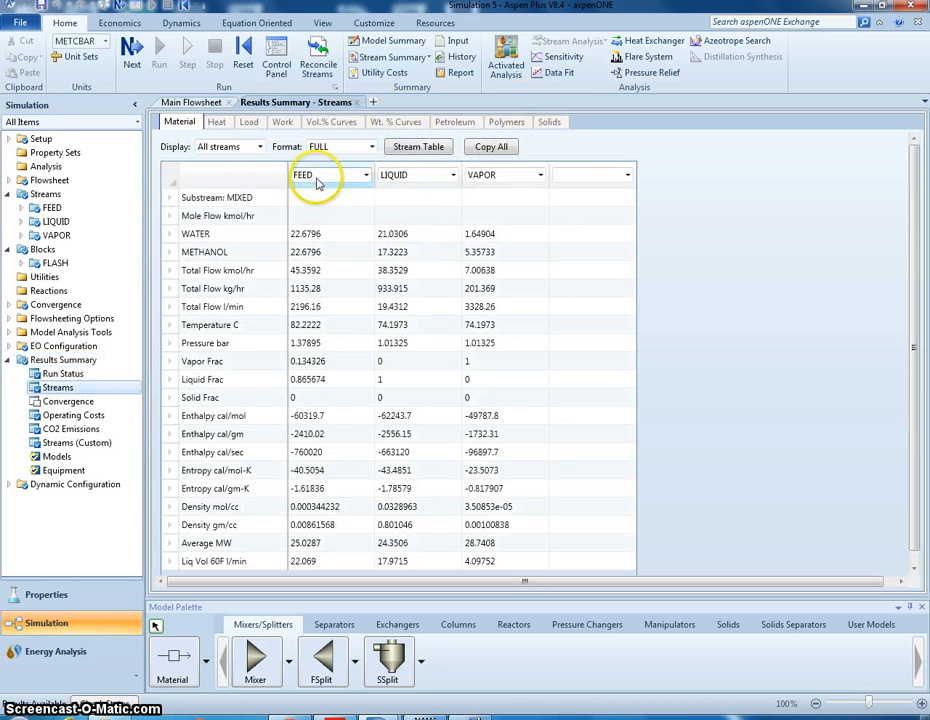
- Add the stream table to the main flowsheet below the flash tank and examine its heat and material balance values
click(434, 157)
click(503, 337)
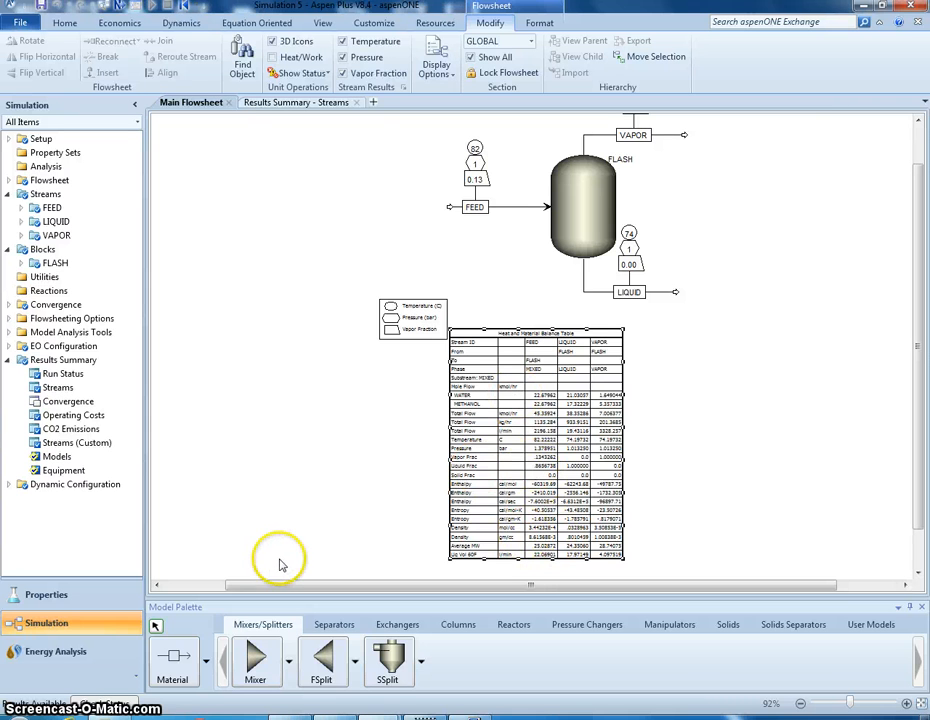
click(906, 703)
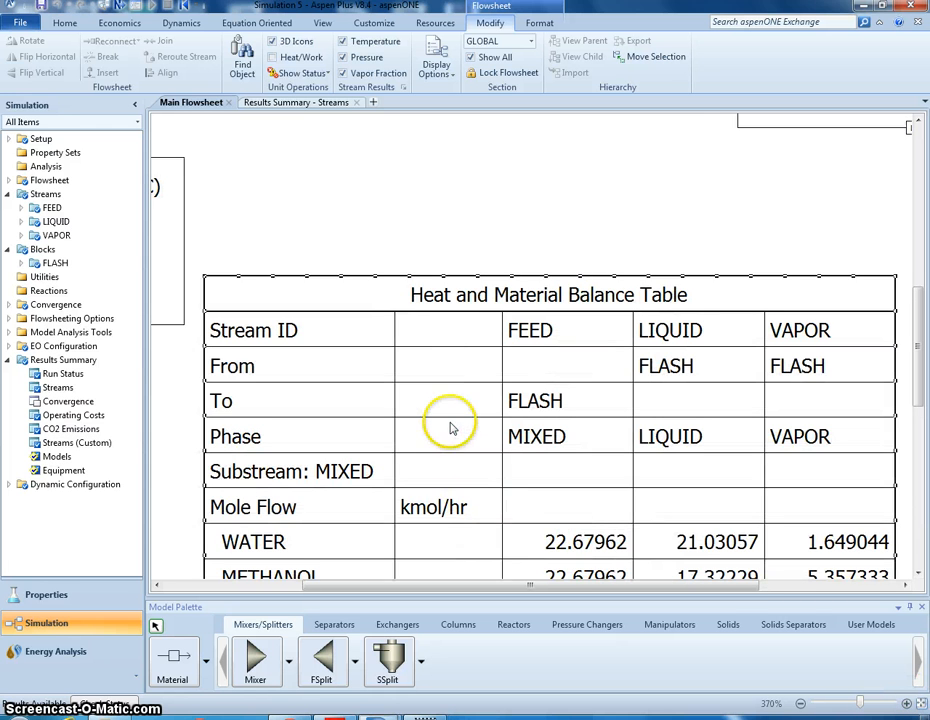
scroll(754, 205, down, 4)
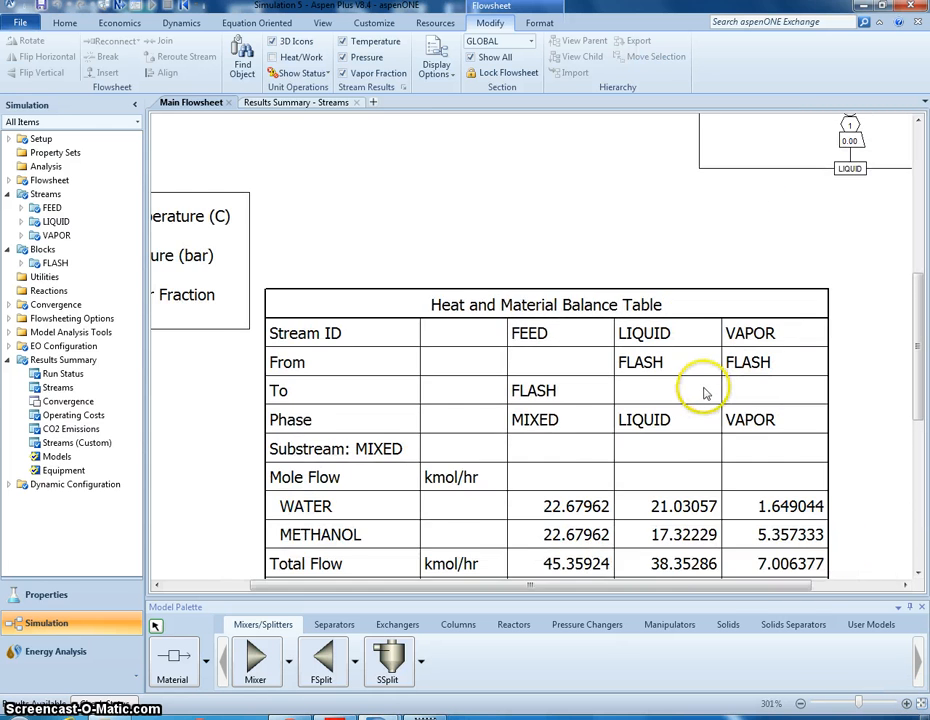
scroll(519, 453, down, 2)
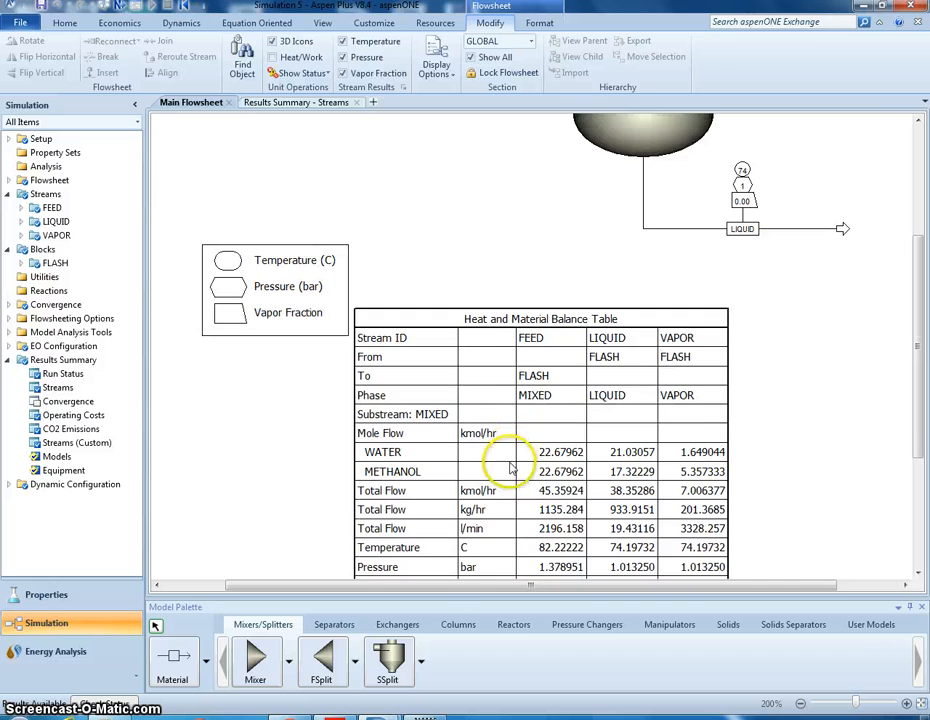
drag(922, 360, 922, 465)
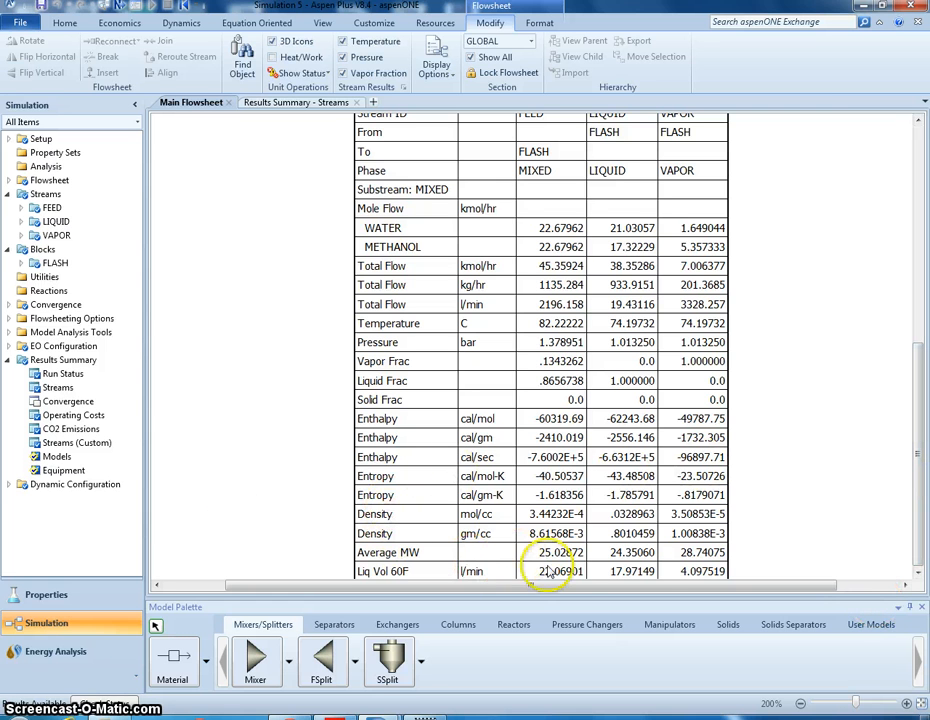
scroll(515, 550, up, 4)
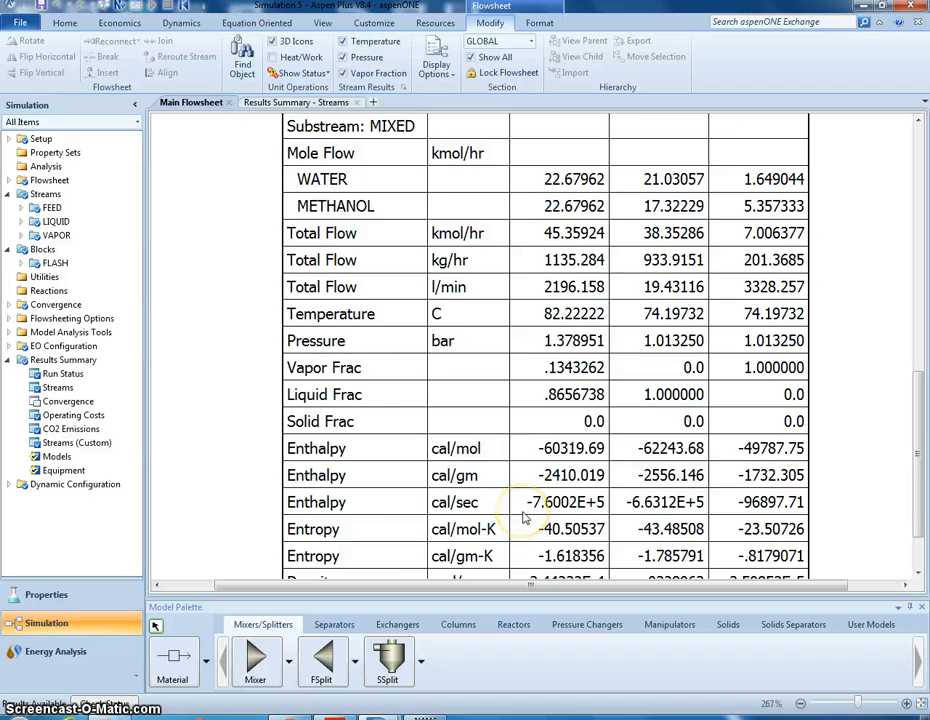
- Open the FLASH block's results, review its summary and convergence status, and close the results to return to the main flowsheet
scroll(524, 540, down, 5)
scroll(525, 517, up, 2)
scroll(229, 440, down, 3)
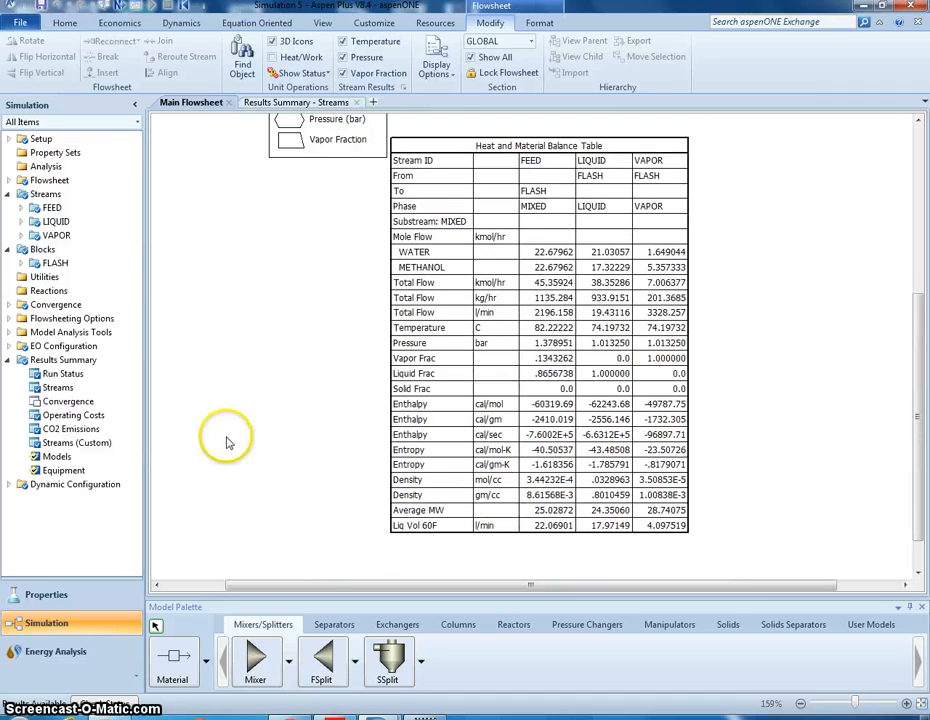
double_click(63, 263)
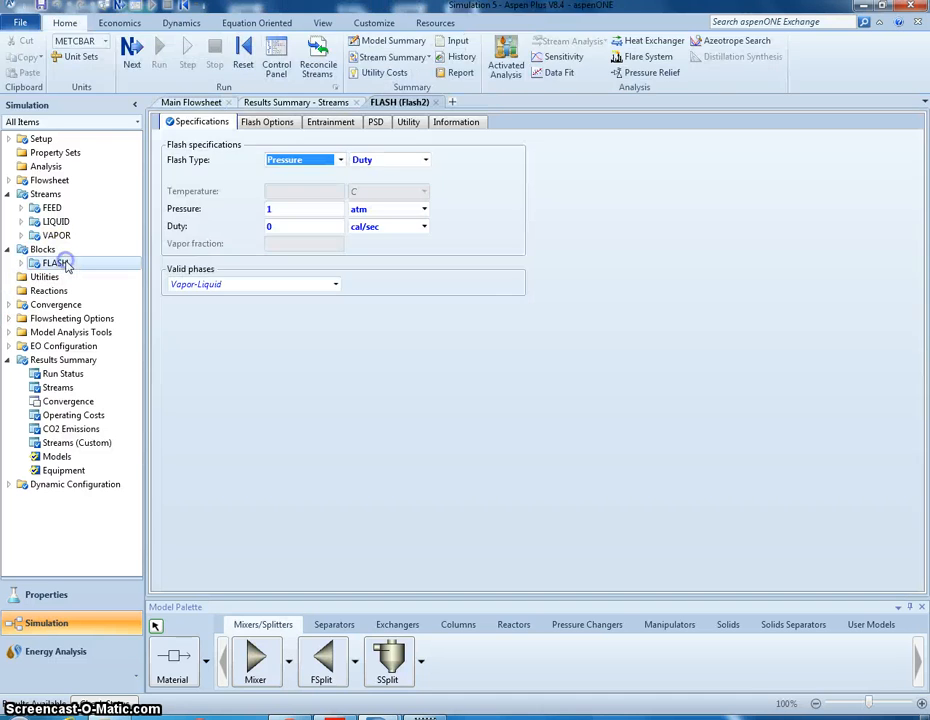
click(25, 264)
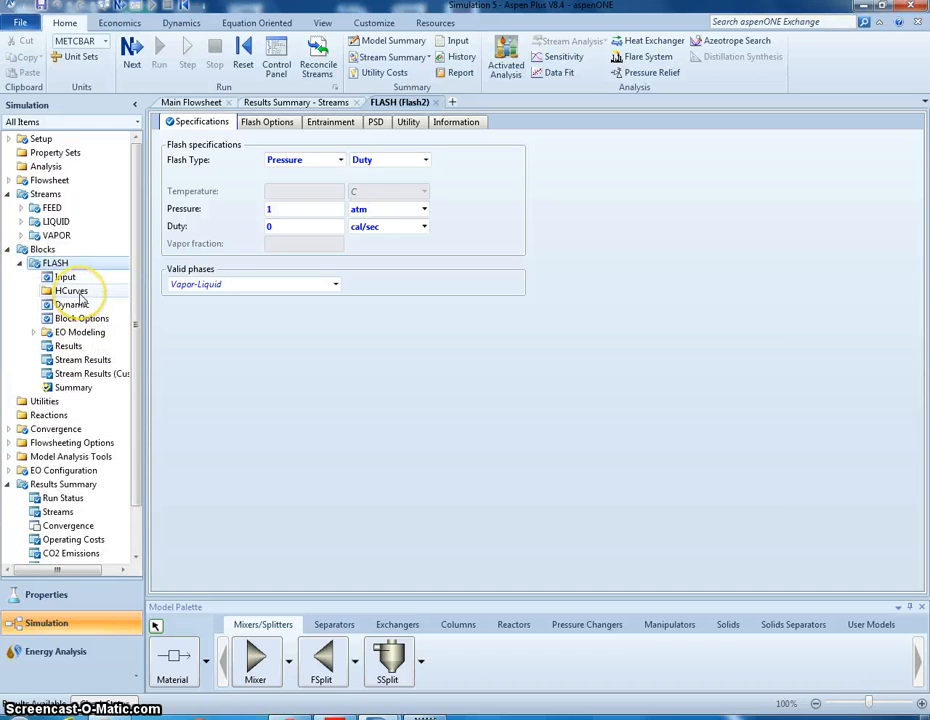
click(66, 346)
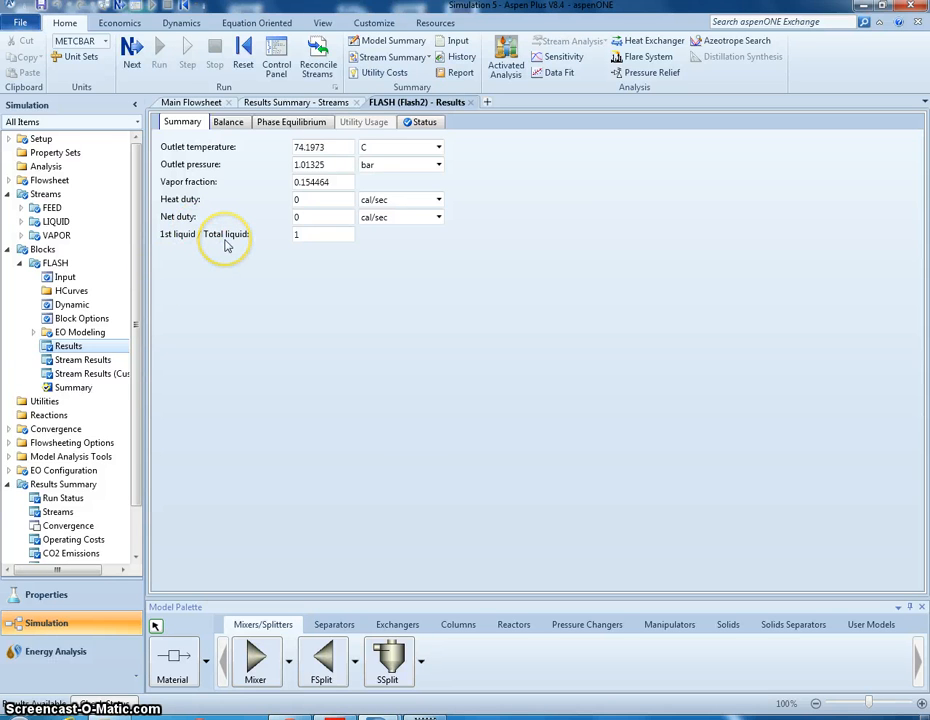
click(416, 123)
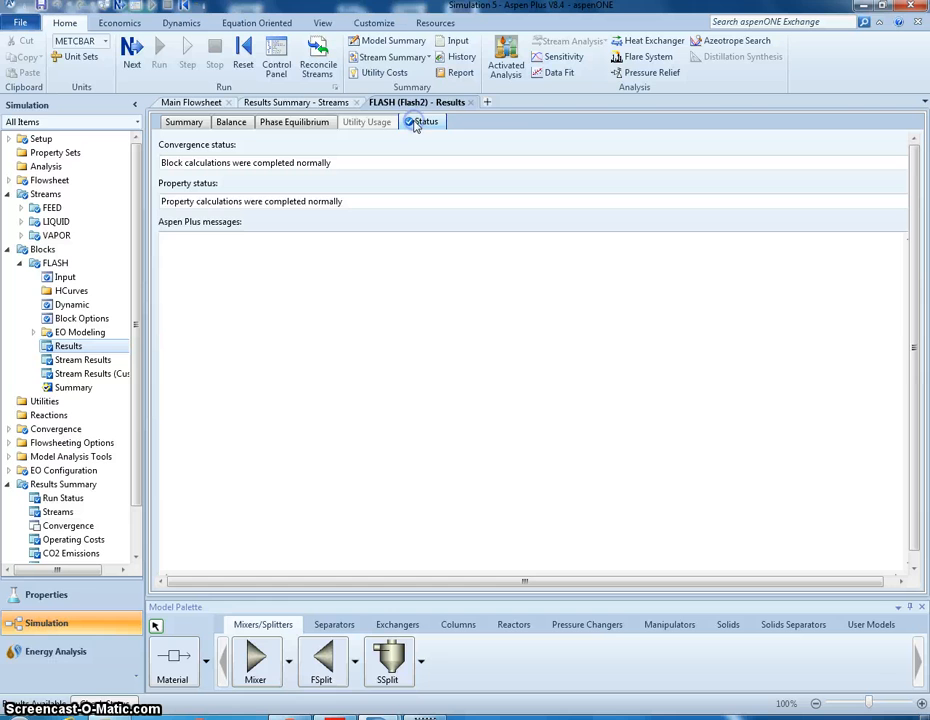
click(471, 103)
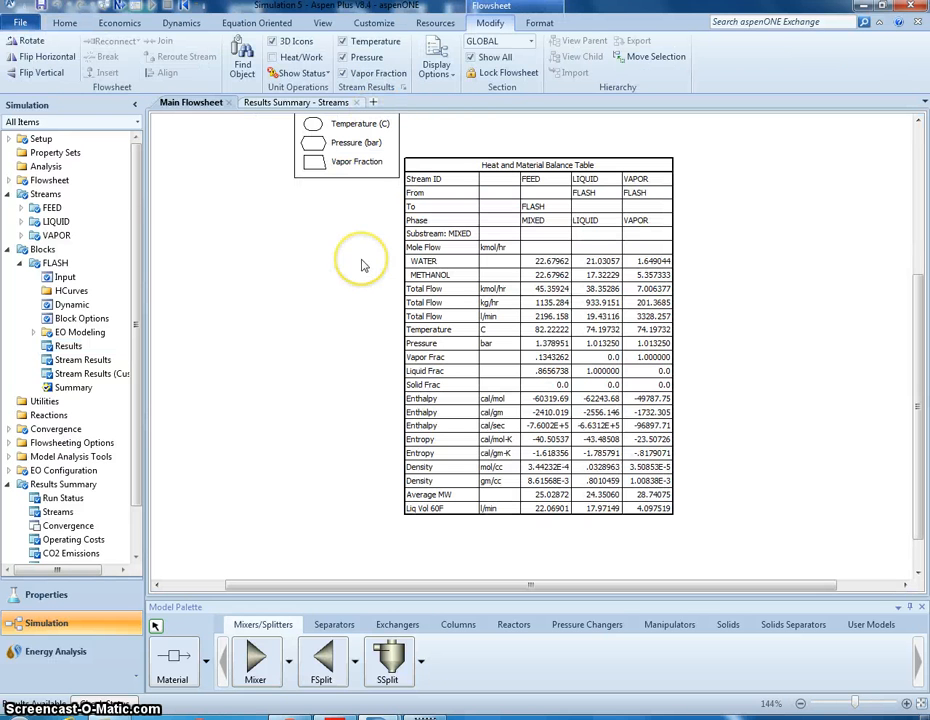